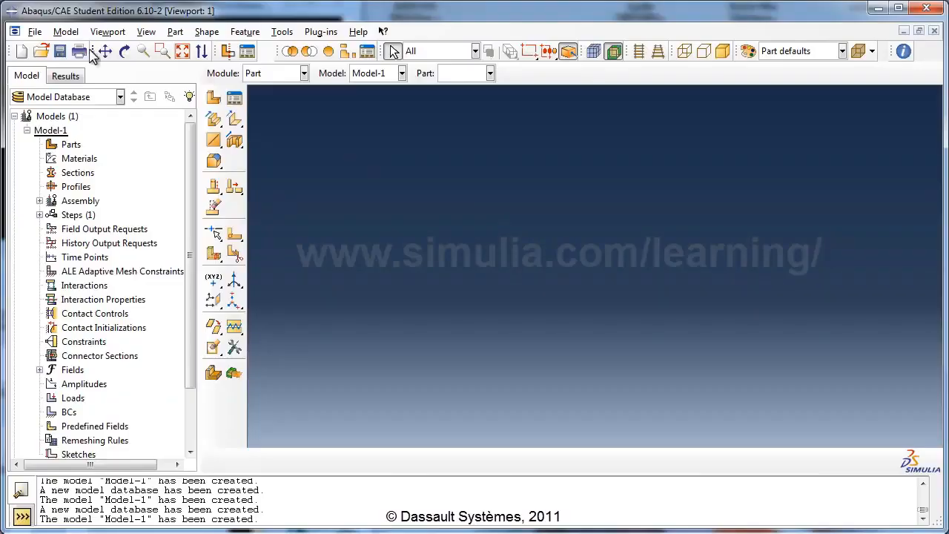
- Create a new, empty model database
{"action": "left_click", "coordinate": [35, 32]}
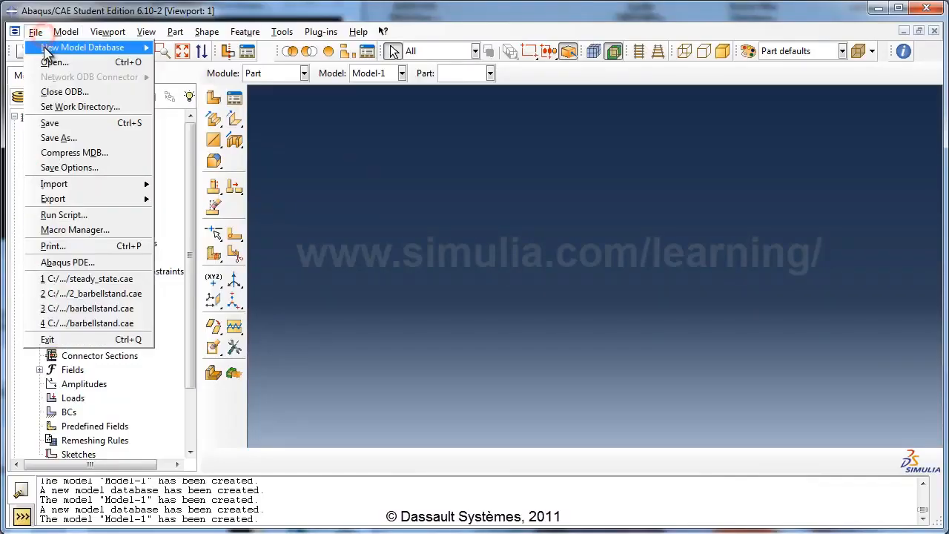
{"action": "mouse_move", "coordinate": [47, 48]}
{"action": "left_click", "coordinate": [176, 49]}
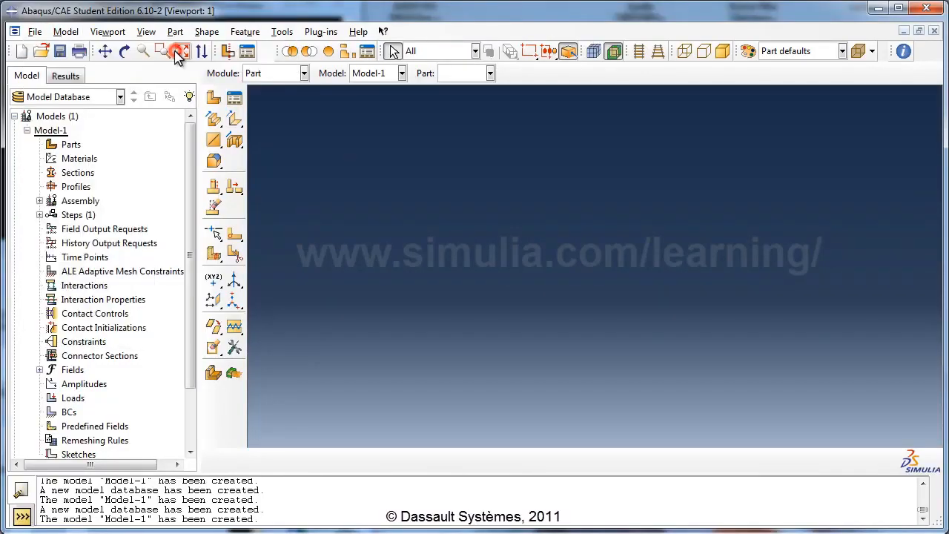
- Rename the model Model-1 to Heat Transfer
{"action": "right_click", "coordinate": [58, 131]}
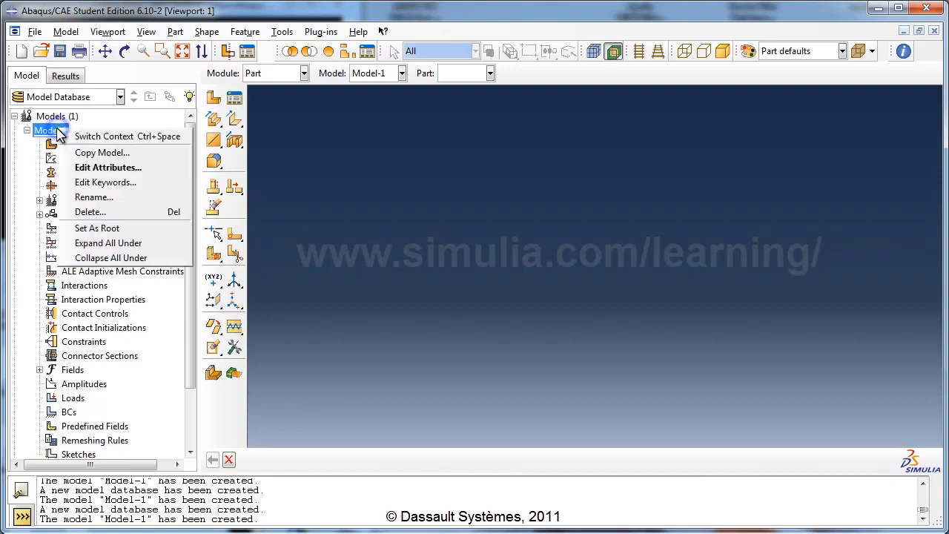
{"action": "left_click", "coordinate": [94, 199]}
{"action": "left_click_drag", "start_coordinate": [178, 285], "coordinate": [313, 188]}
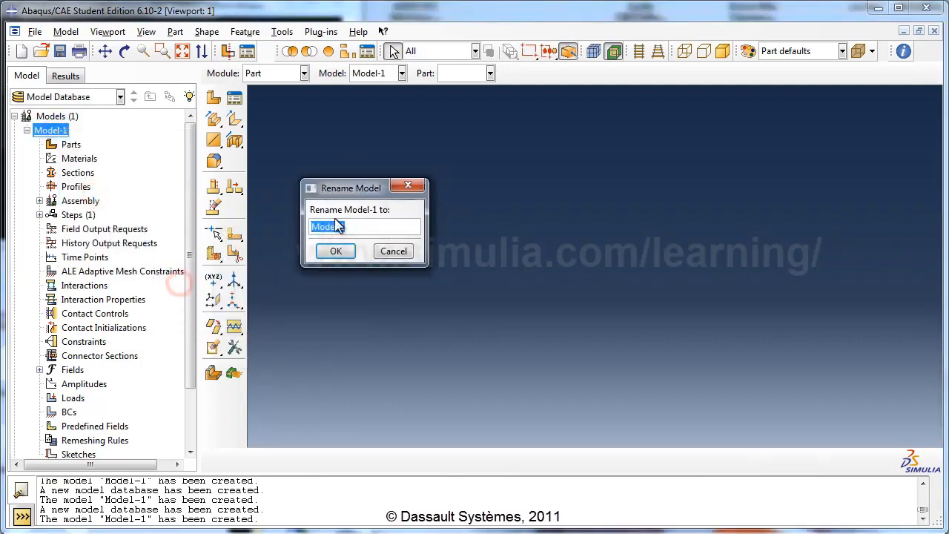
{"action": "type", "text": "Heat"}
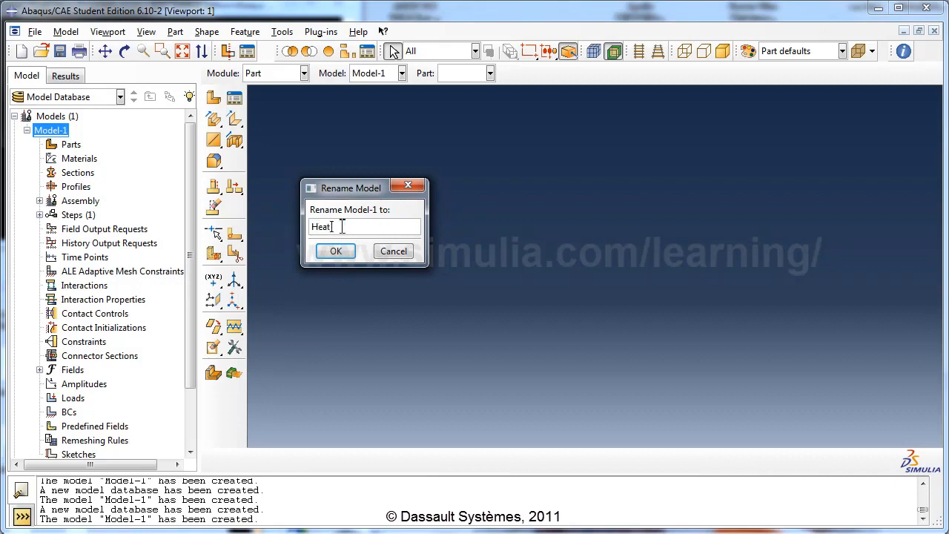
{"action": "type", "text": " Transfer"}
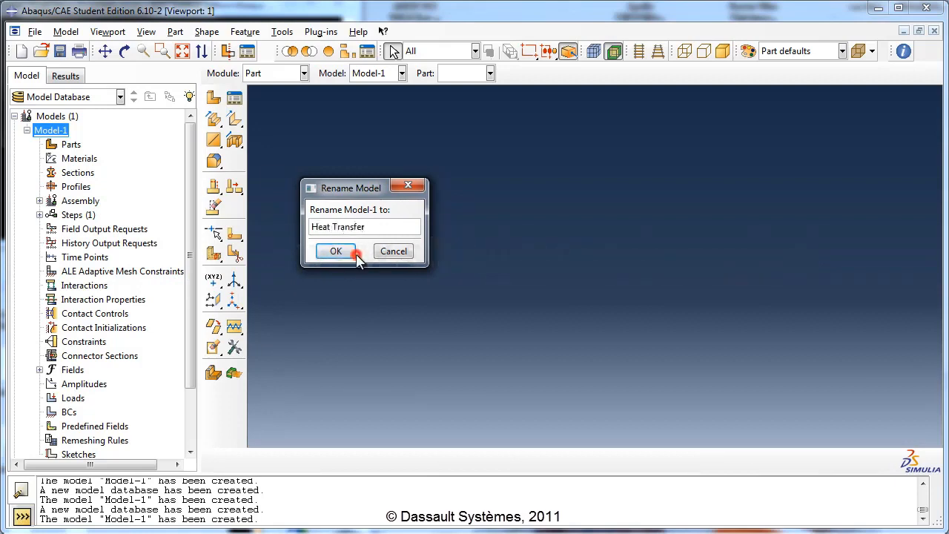
{"action": "left_click", "coordinate": [348, 253]}
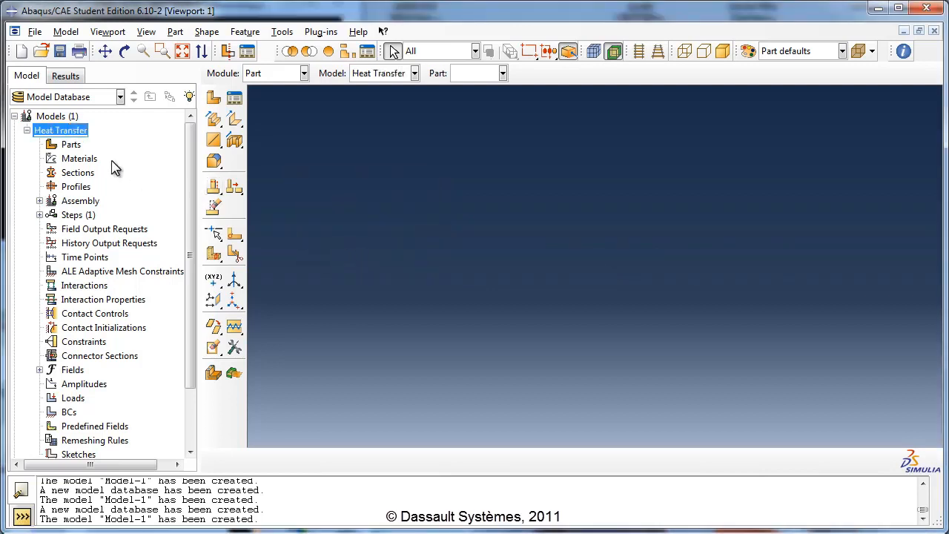
- Start a 3D deformable solid extrusion part named Block with an approximate size of 5
{"action": "left_click", "coordinate": [72, 145]}
{"action": "double_click", "coordinate": [73, 145]}
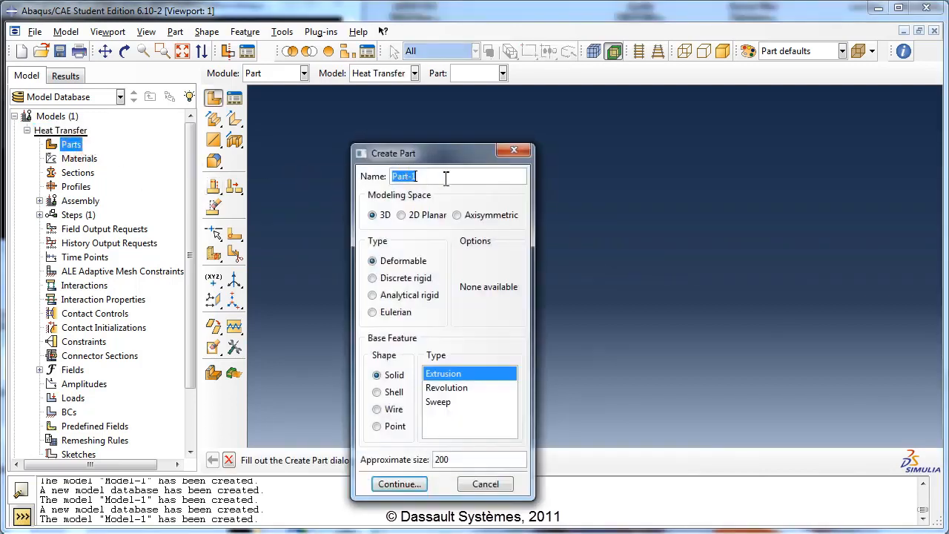
{"action": "left_click", "coordinate": [445, 176]}
{"action": "triple_click", "coordinate": [445, 177]}
{"action": "type", "text": "Block"}
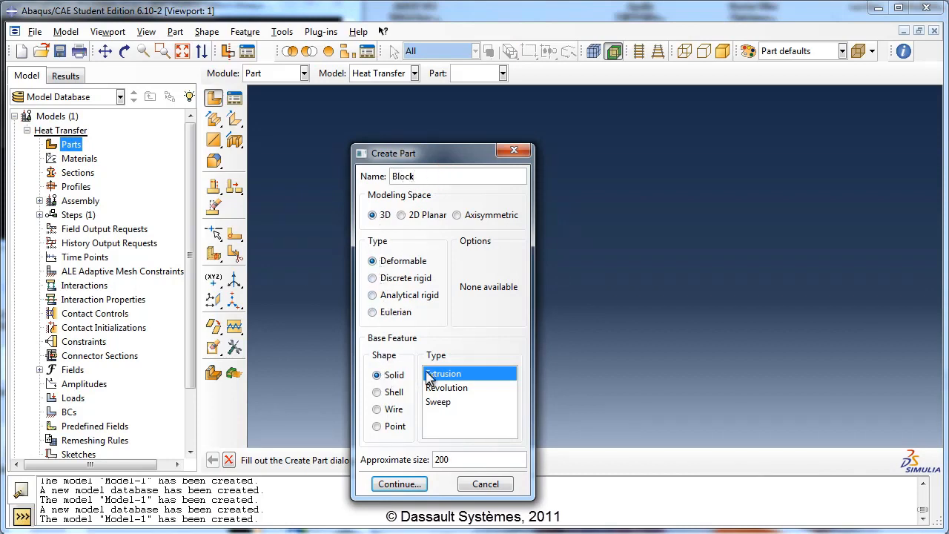
{"action": "double_click", "coordinate": [460, 460]}
{"action": "type", "text": "5"}
{"action": "left_click", "coordinate": [395, 484]}
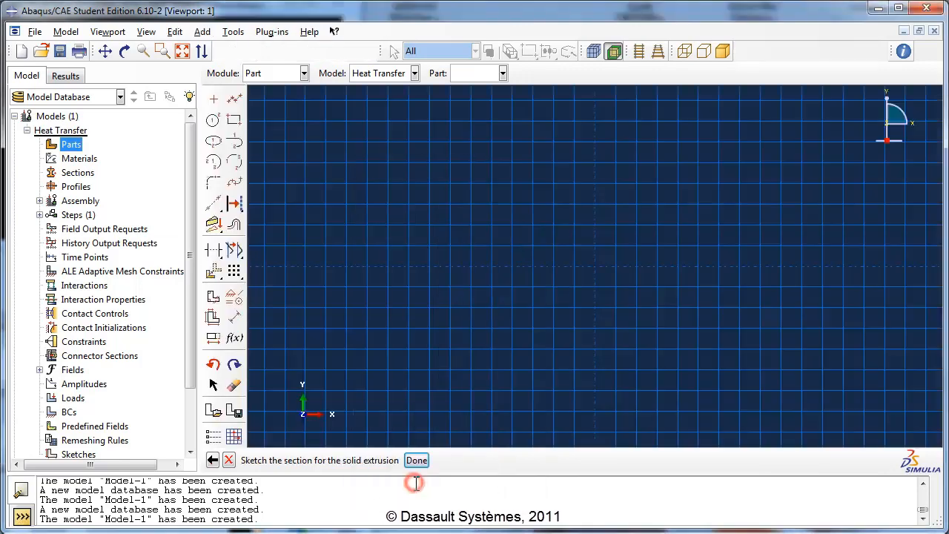
- Sketch a rectangle about 0.75 wide and 0.4 high with its first corner at the origin
{"action": "left_click", "coordinate": [234, 121]}
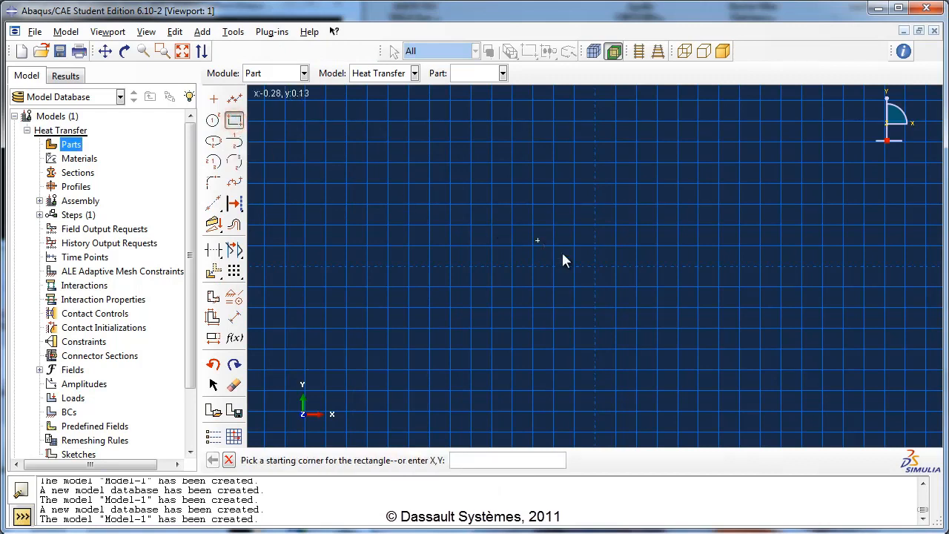
{"action": "left_click", "coordinate": [595, 266]}
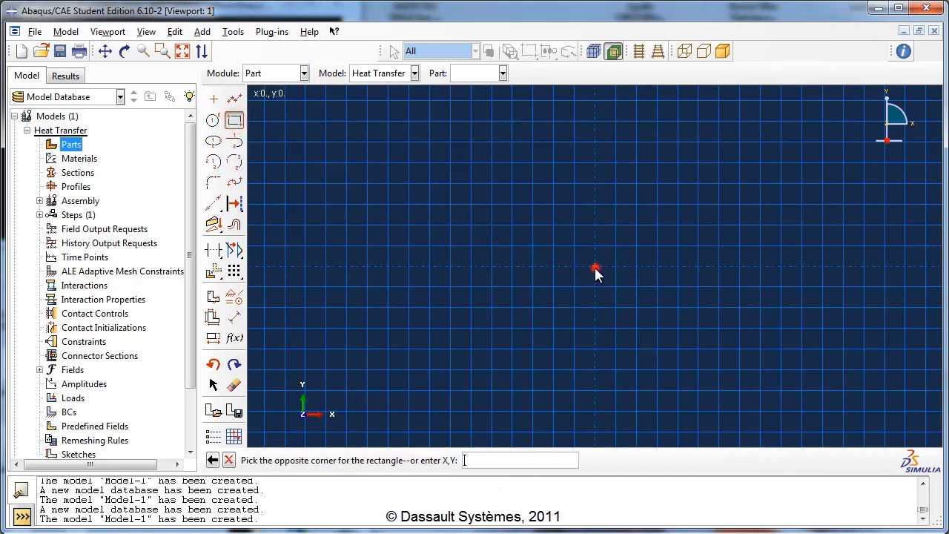
{"action": "left_click", "coordinate": [748, 186]}
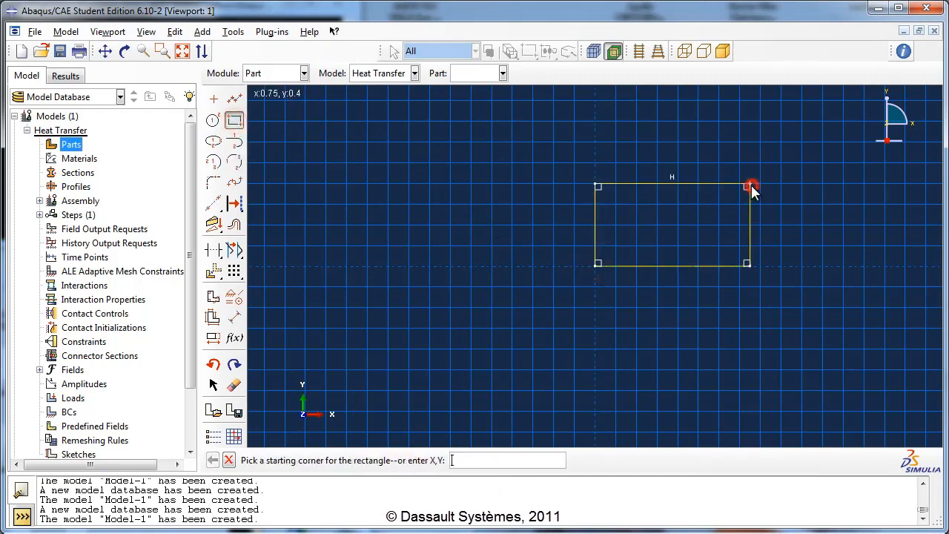
- Dimension the rectangle's left vertical edge and set its length to 1.0
{"action": "left_click", "coordinate": [234, 318]}
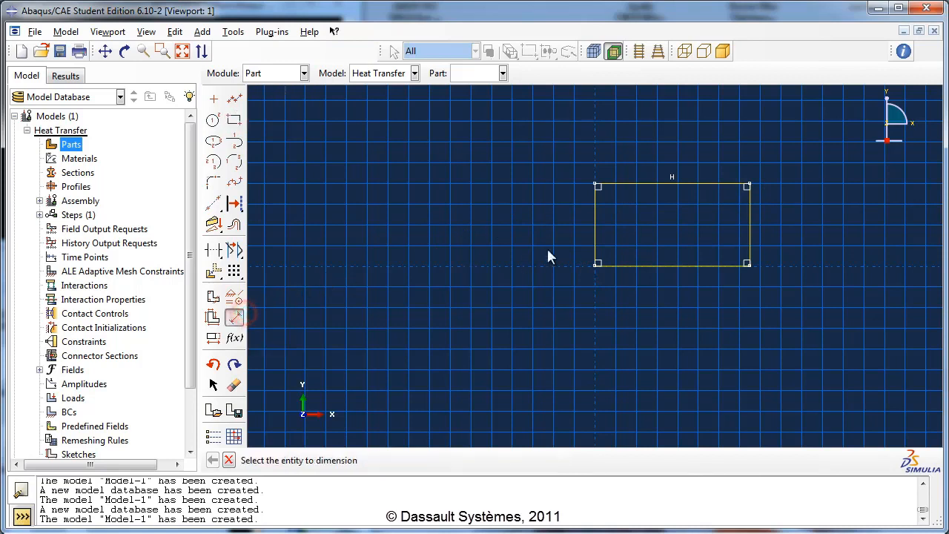
{"action": "left_click", "coordinate": [595, 238]}
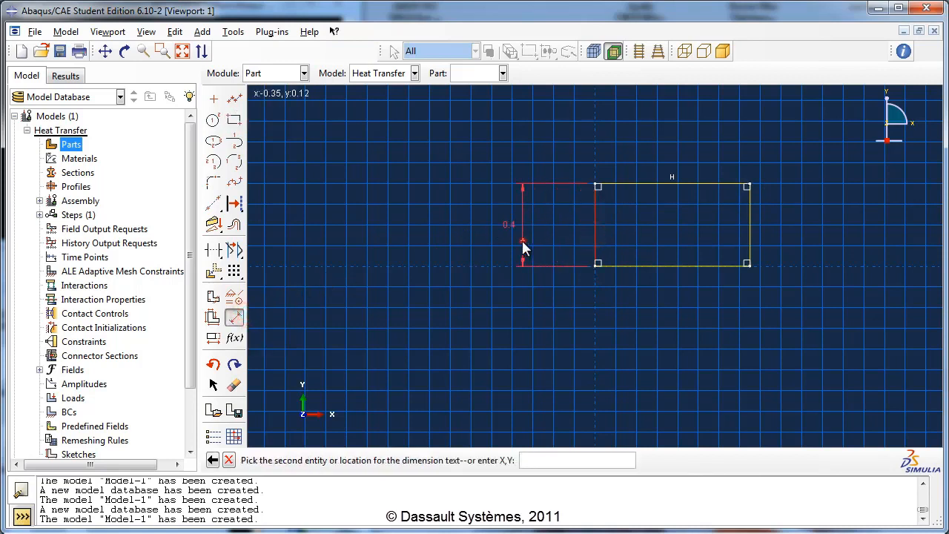
{"action": "left_click", "coordinate": [522, 245]}
{"action": "type", "text": "1"}
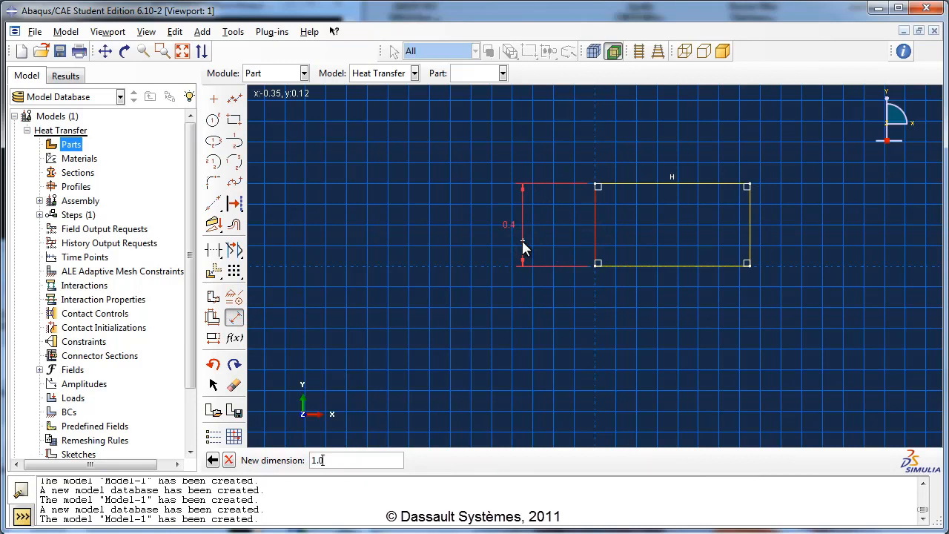
{"action": "type", "text": ".0"}
{"action": "key", "text": "Return"}
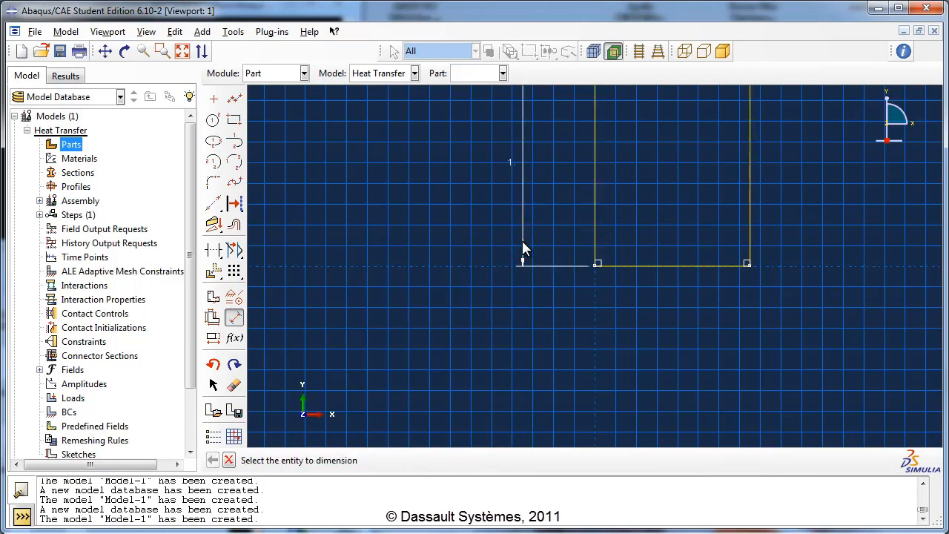
- Dimension the rectangle's bottom edge, set its length to 1.0 and leave the dimension tool
{"action": "left_click", "coordinate": [621, 265]}
{"action": "left_click", "coordinate": [622, 315]}
{"action": "type", "text": "1"}
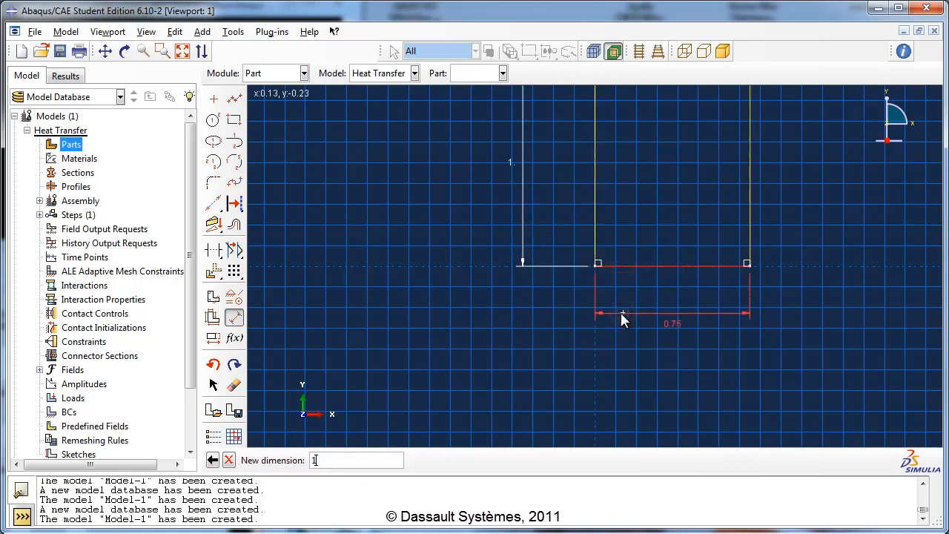
{"action": "type", "text": ".0"}
{"action": "key", "text": "Return"}
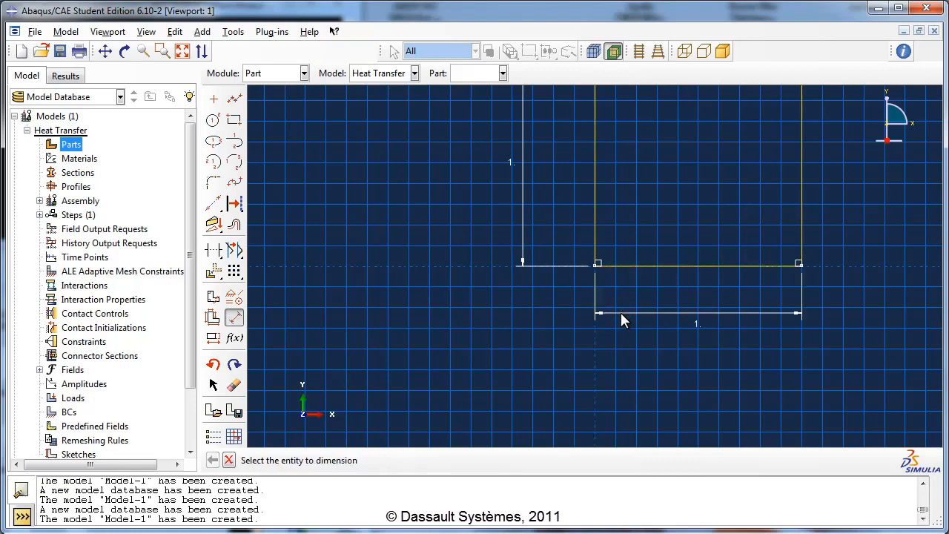
{"action": "scroll", "coordinate": [639, 351], "scroll_direction": "down", "scroll_amount": 1}
{"action": "scroll", "coordinate": [642, 359], "scroll_direction": "down", "scroll_amount": 1}
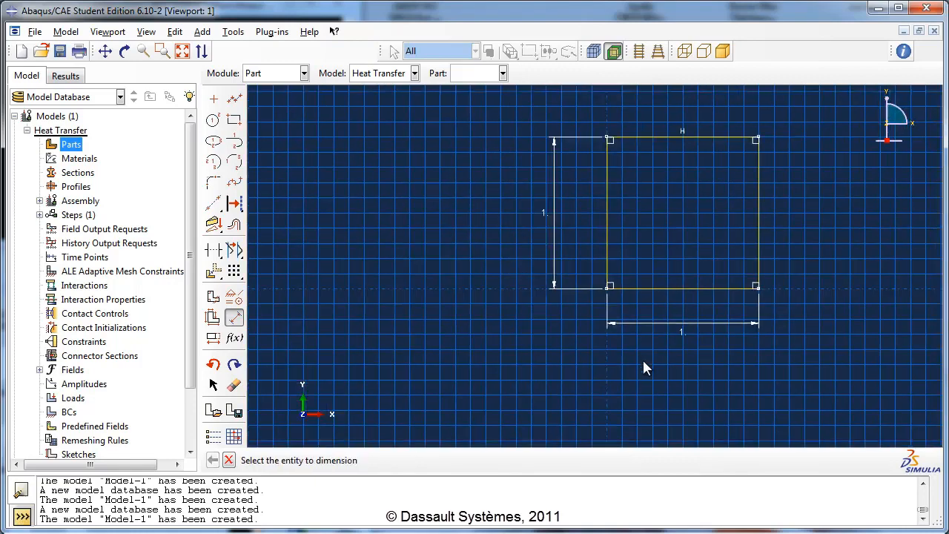
{"action": "left_click", "coordinate": [229, 461]}
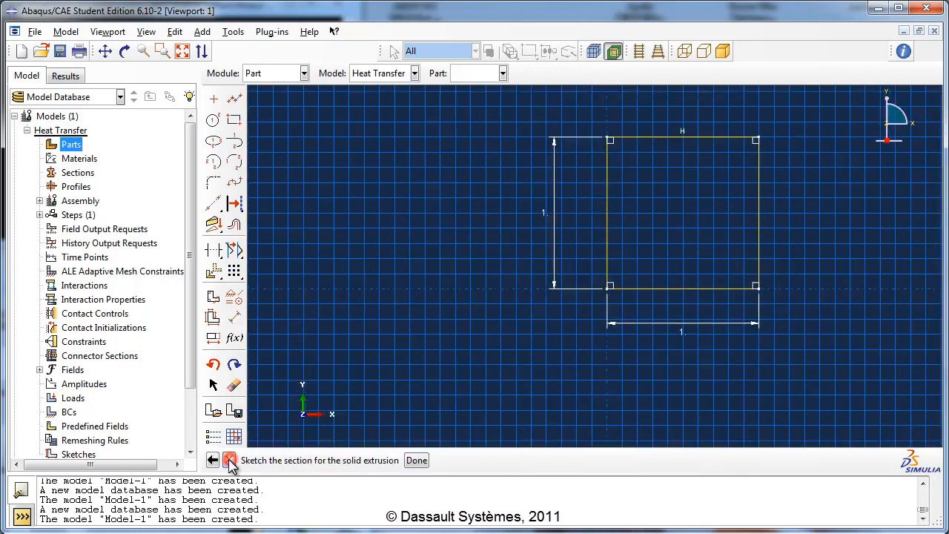
- Finish the section sketch and extrude it to a depth of 6.0
{"action": "left_click", "coordinate": [412, 460]}
{"action": "left_click_drag", "start_coordinate": [433, 241], "coordinate": [391, 243]}
{"action": "type", "text": "6"}
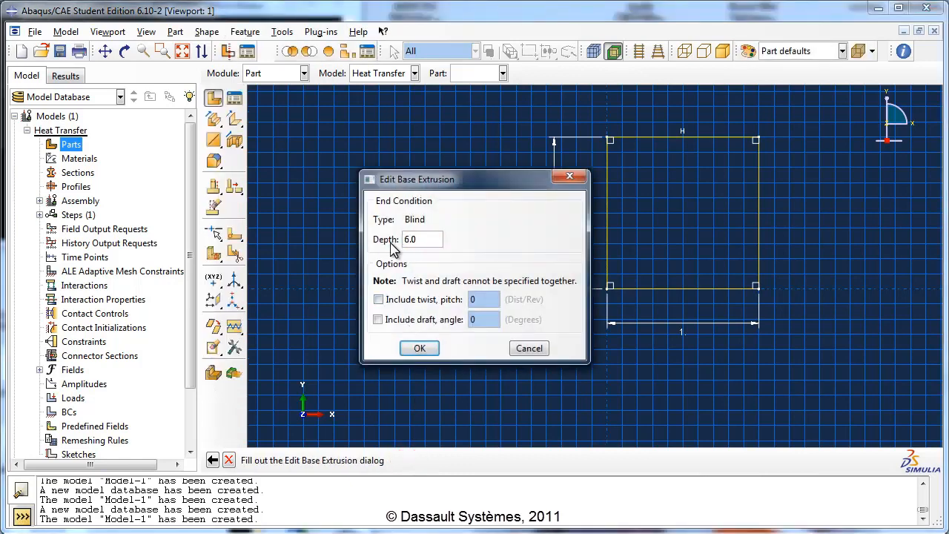
{"action": "left_click", "coordinate": [420, 349]}
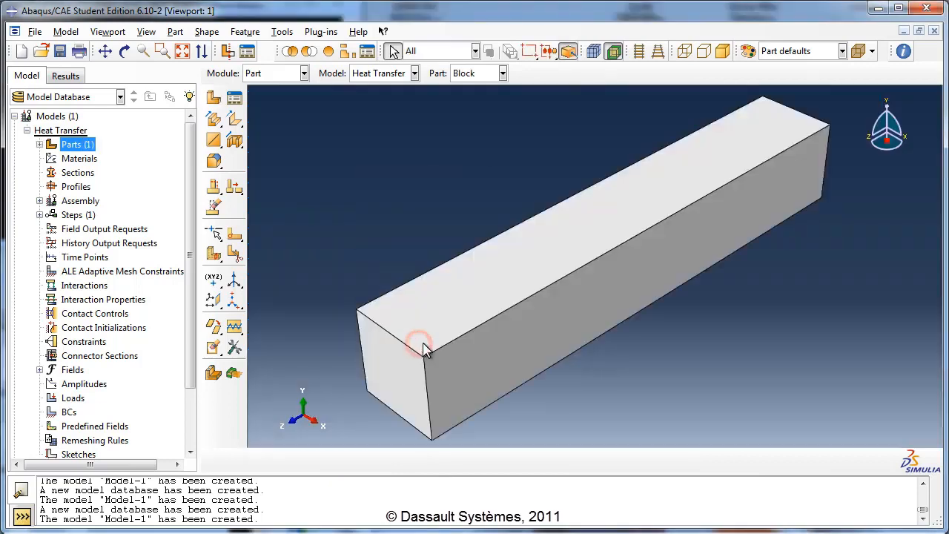
- Start a new material definition named Copper
{"action": "double_click", "coordinate": [92, 159]}
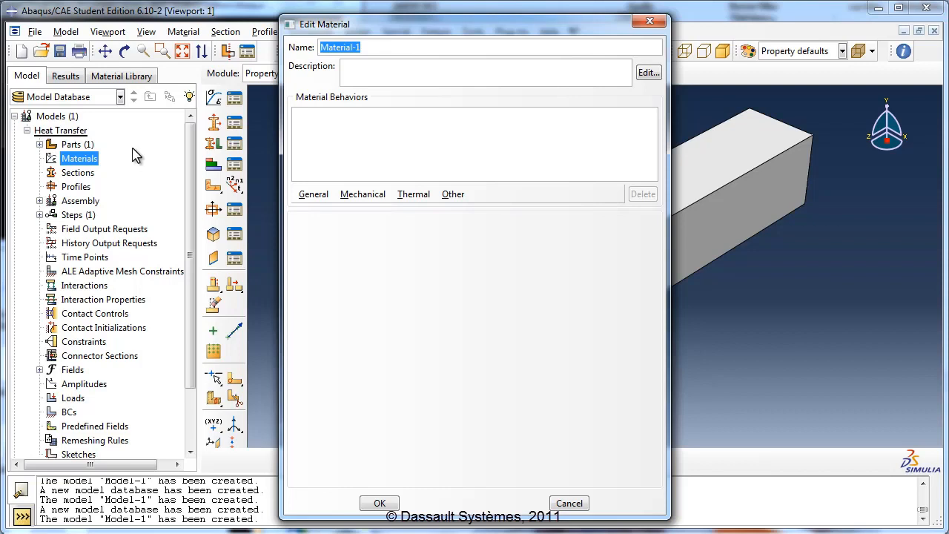
{"action": "type", "text": "Copper"}
- Give Copper an isotropic thermal conductivity of 401 and save the material
{"action": "left_click", "coordinate": [413, 194]}
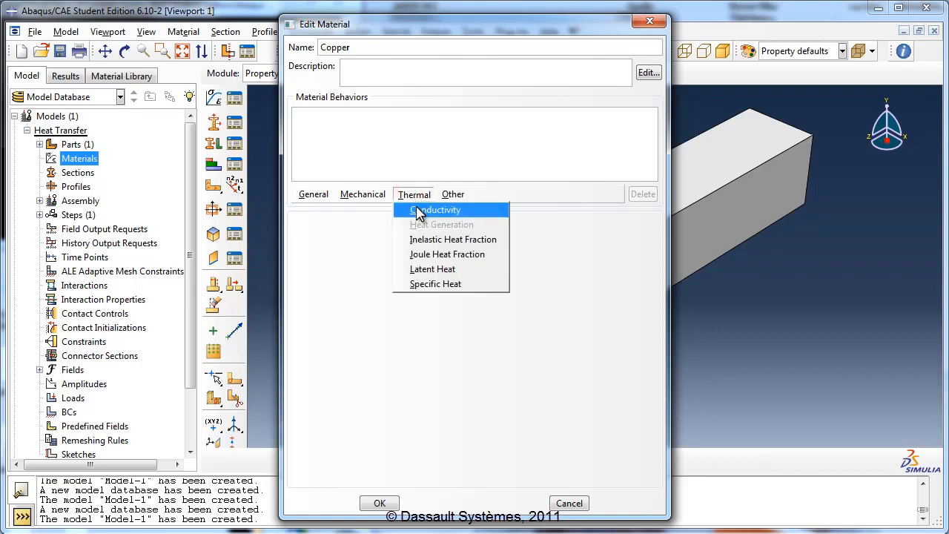
{"action": "left_click", "coordinate": [419, 212]}
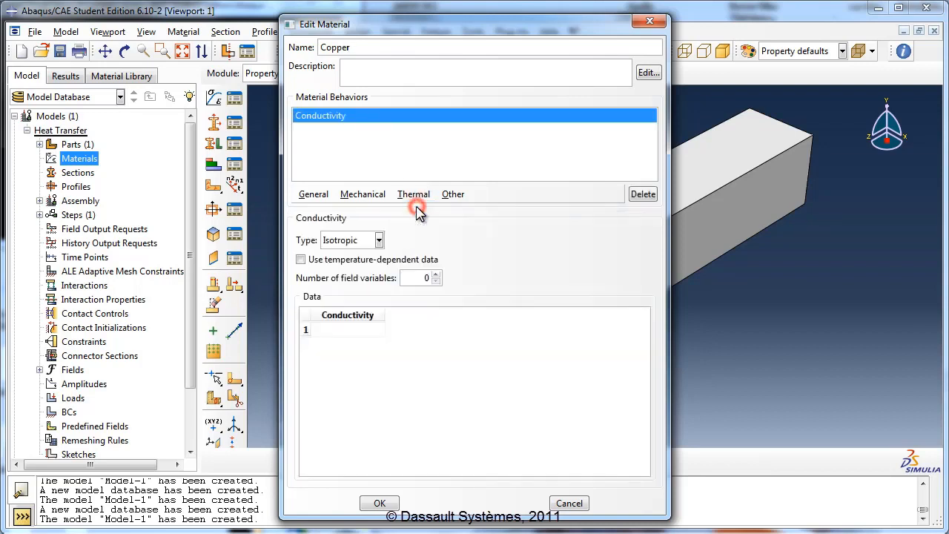
{"action": "left_click", "coordinate": [331, 330]}
{"action": "type", "text": "40"}
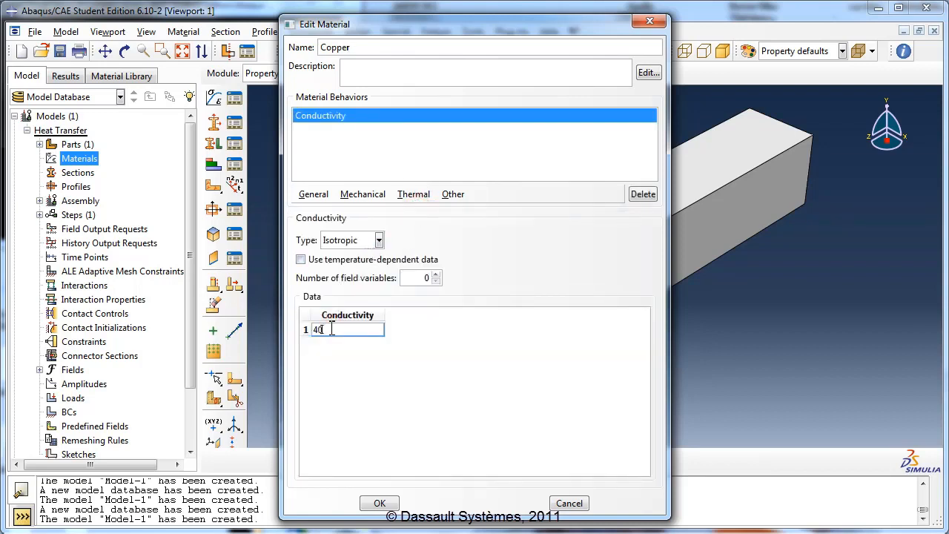
{"action": "type", "text": "1"}
{"action": "left_click", "coordinate": [381, 360]}
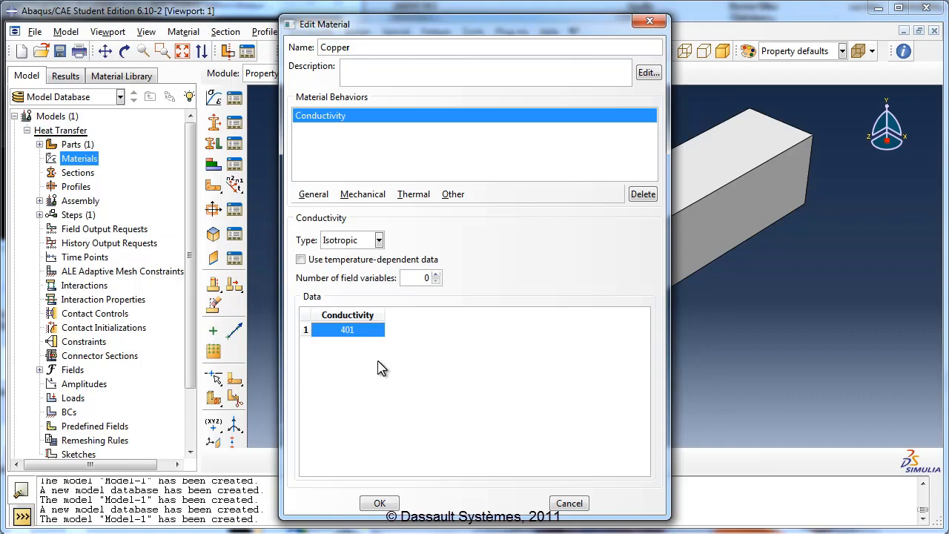
{"action": "left_click", "coordinate": [380, 502]}
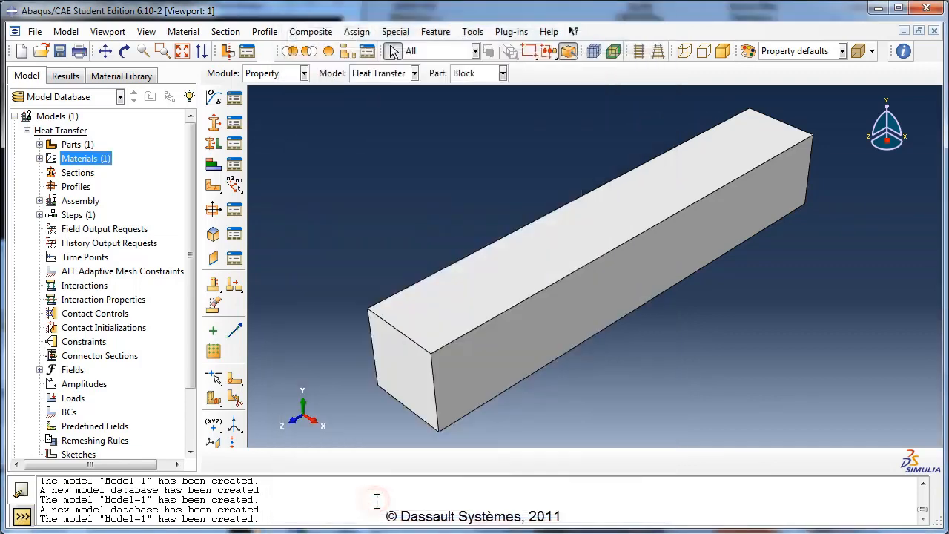
- Create a solid homogeneous section named Block Section that uses the Copper material
{"action": "double_click", "coordinate": [78, 172]}
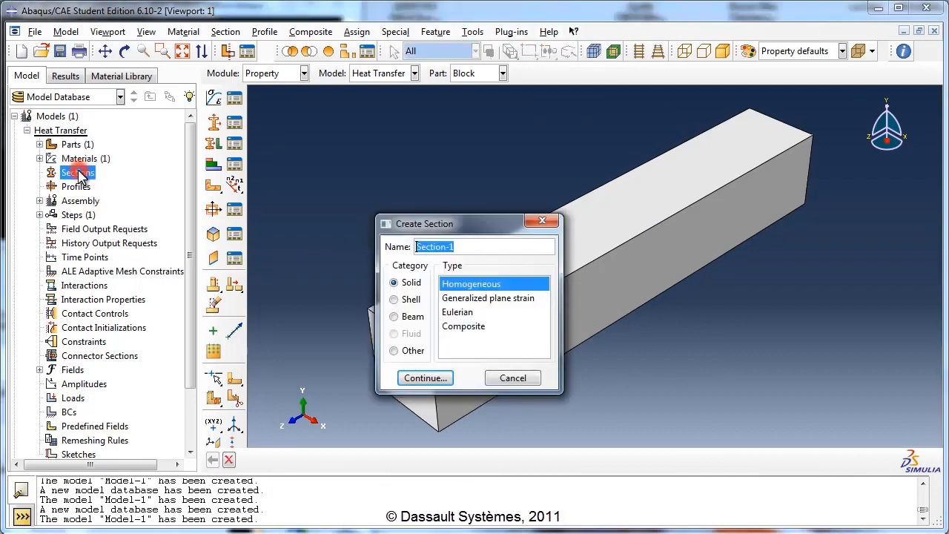
{"action": "type", "text": "B"}
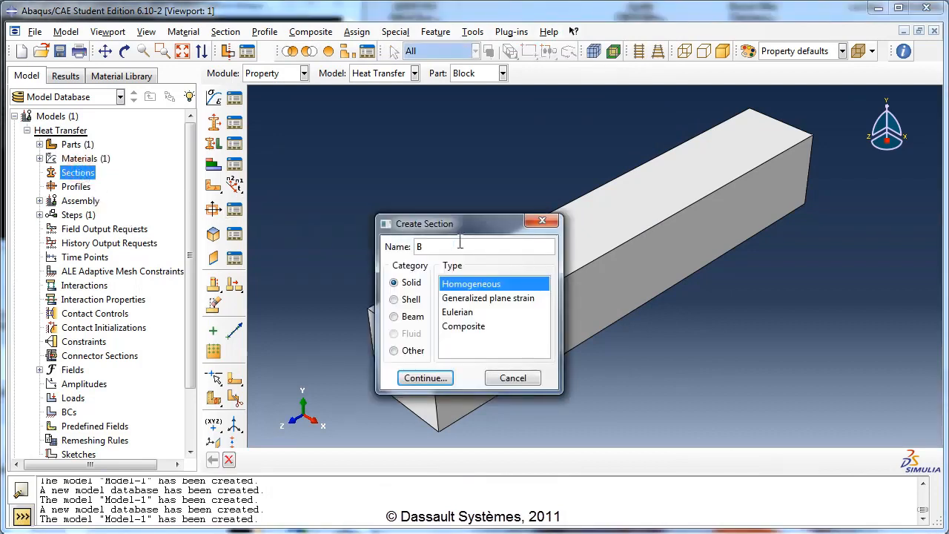
{"action": "type", "text": "lock Section"}
{"action": "left_click", "coordinate": [430, 376]}
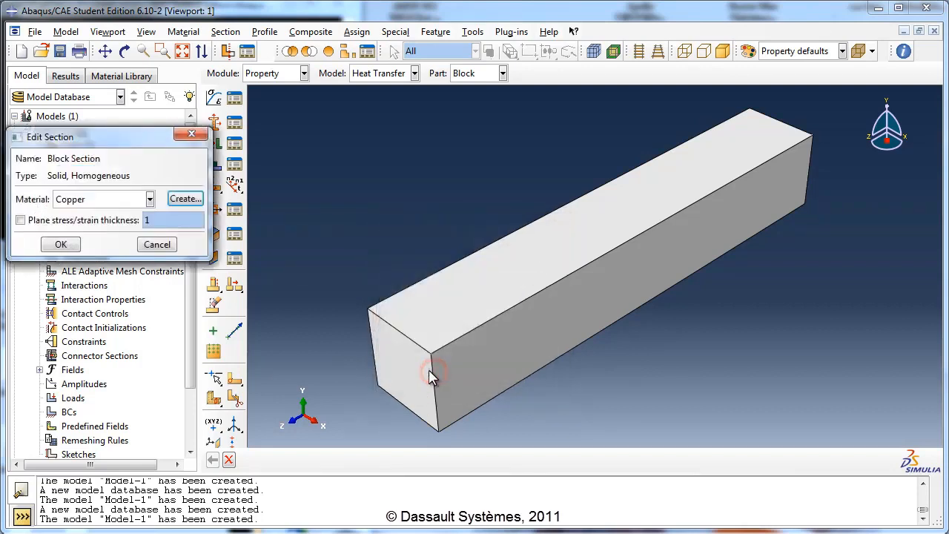
{"action": "left_click", "coordinate": [112, 198]}
{"action": "left_click", "coordinate": [96, 214]}
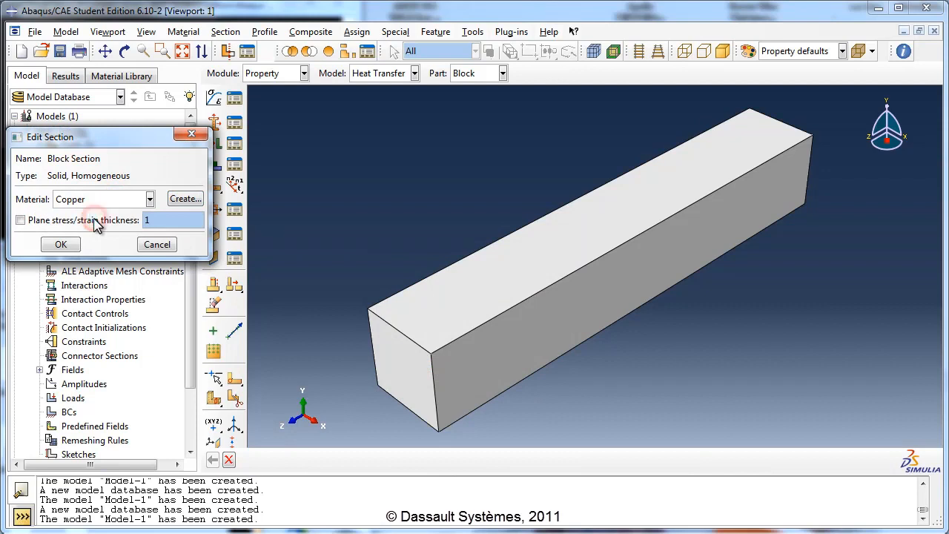
{"action": "left_click", "coordinate": [60, 245]}
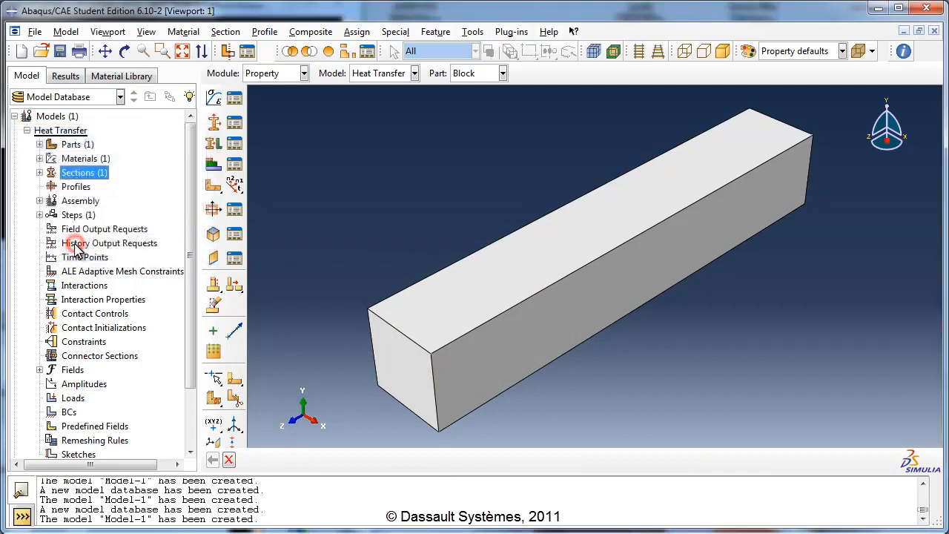
- Assign the Block Section to the entire Block part
{"action": "left_click", "coordinate": [40, 145]}
{"action": "left_click", "coordinate": [52, 158]}
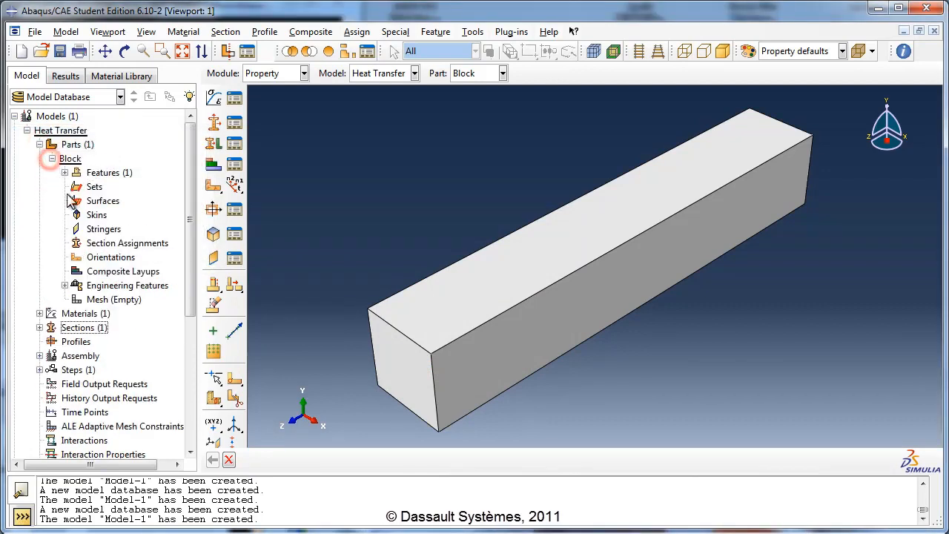
{"action": "double_click", "coordinate": [120, 243]}
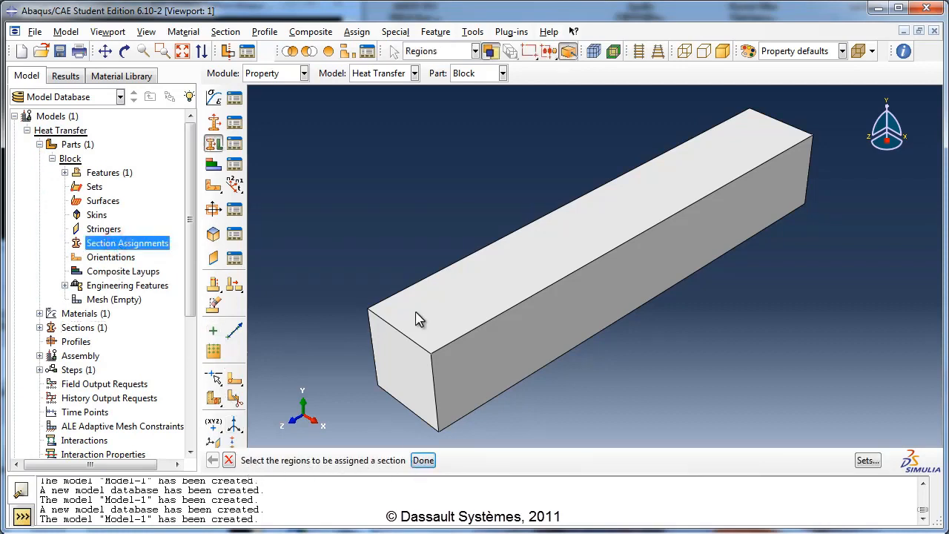
{"action": "scroll", "coordinate": [400, 200], "scroll_direction": "up", "scroll_amount": 1}
{"action": "left_click_drag", "start_coordinate": [300, 95], "coordinate": [824, 424]}
{"action": "left_click", "coordinate": [423, 461]}
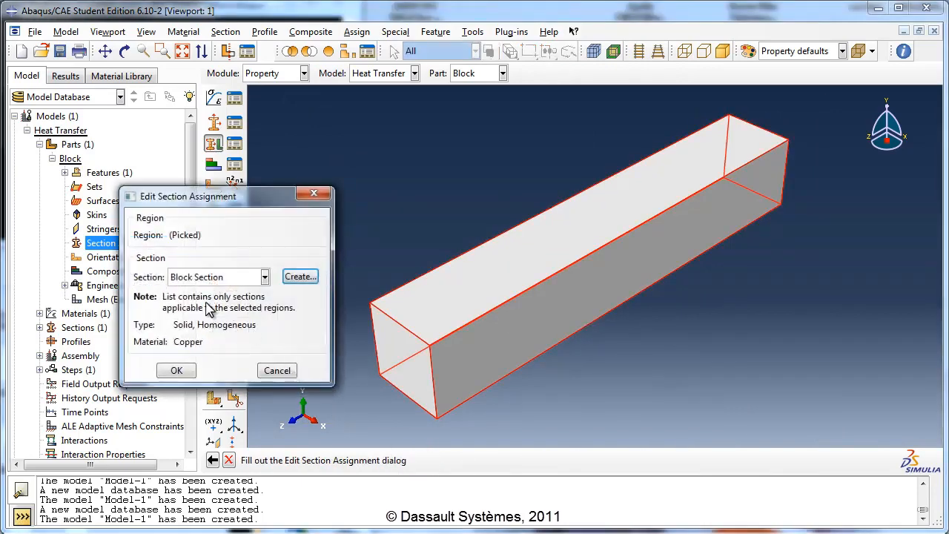
{"action": "left_click", "coordinate": [177, 371]}
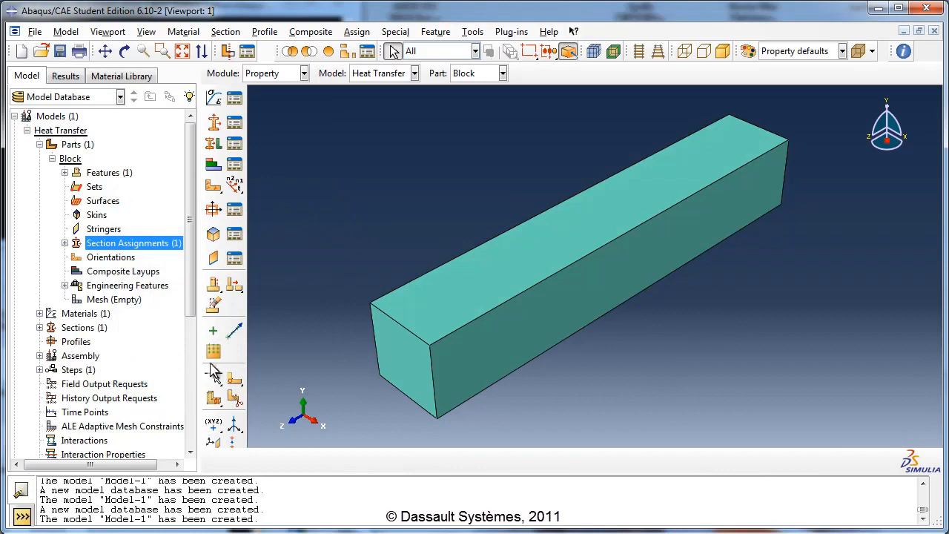
- Create a dependent instance of the Block part in the assembly
{"action": "left_click", "coordinate": [51, 158]}
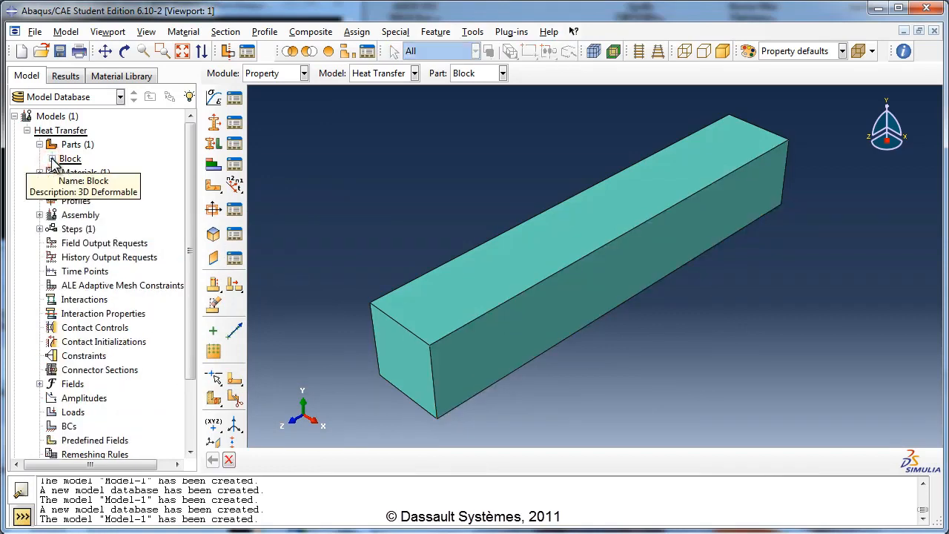
{"action": "left_click", "coordinate": [40, 215]}
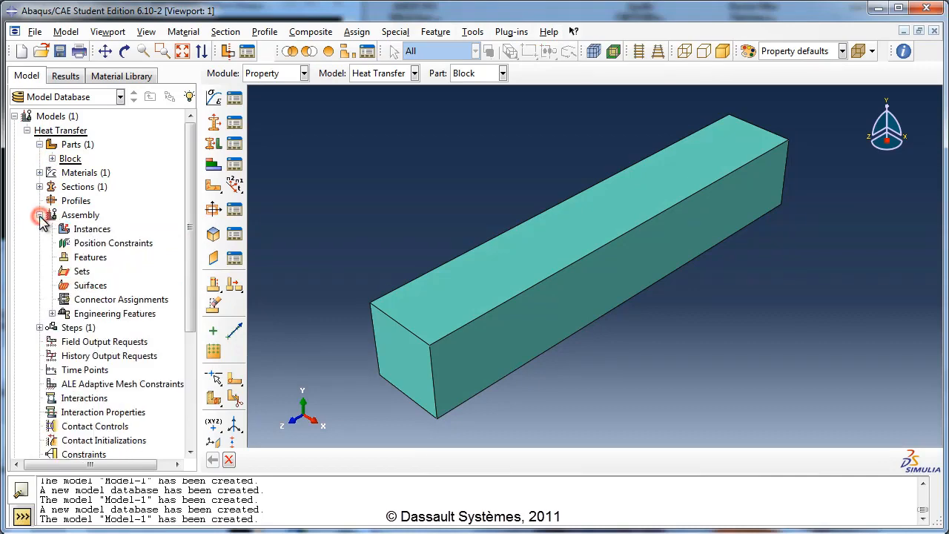
{"action": "double_click", "coordinate": [93, 229]}
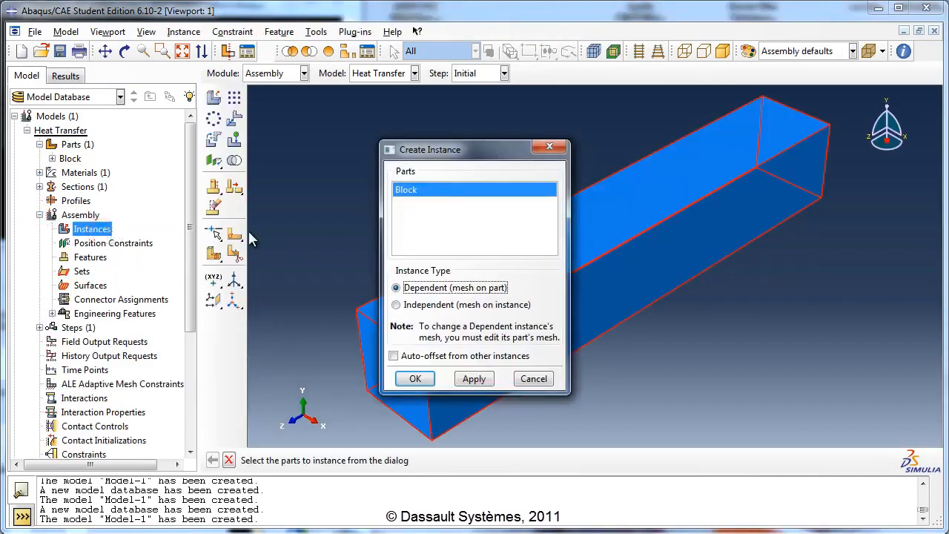
{"action": "left_click", "coordinate": [422, 380]}
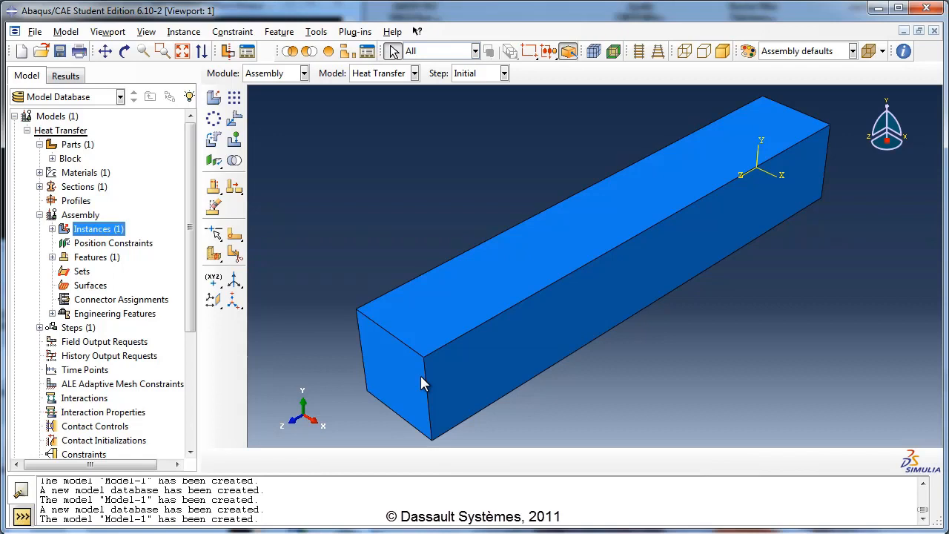
- On the Block part, create a datum plane midway between the two end corners of a lower long edge
{"action": "left_click", "coordinate": [304, 73]}
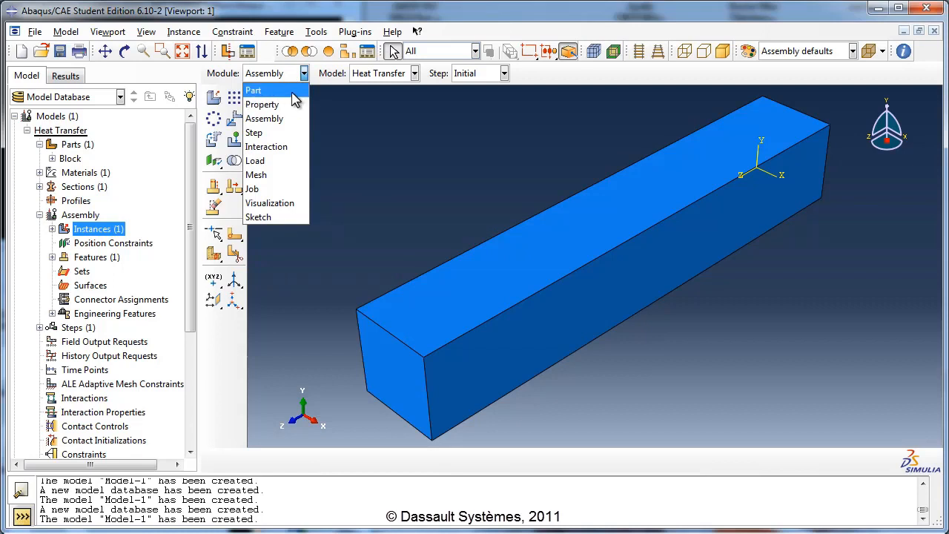
{"action": "left_click", "coordinate": [294, 99]}
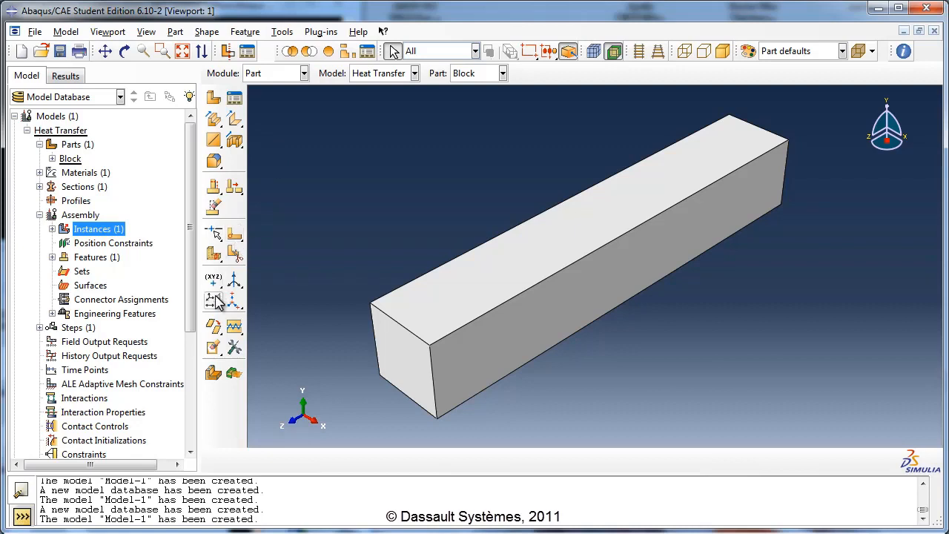
{"action": "left_click_drag", "start_coordinate": [214, 300], "coordinate": [345, 307]}
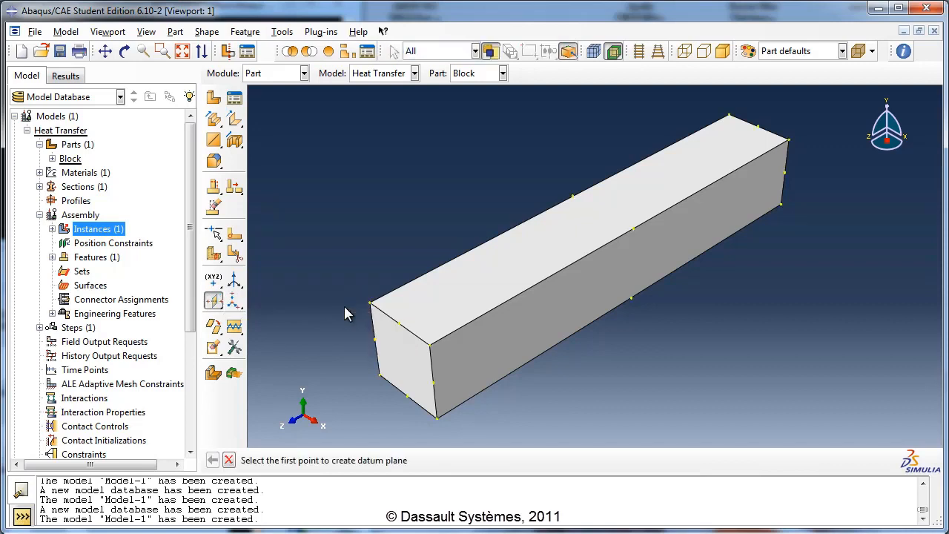
{"action": "left_click", "coordinate": [380, 376]}
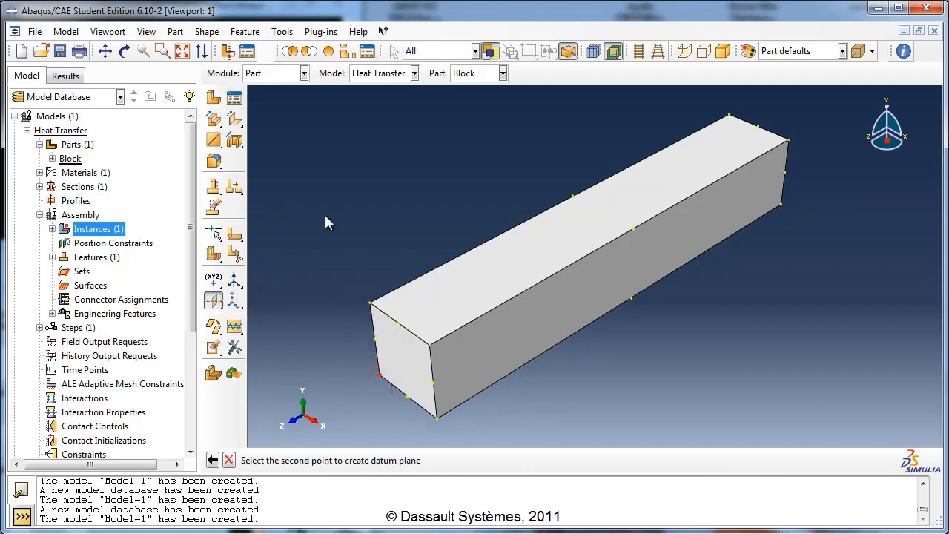
{"action": "left_click", "coordinate": [124, 51]}
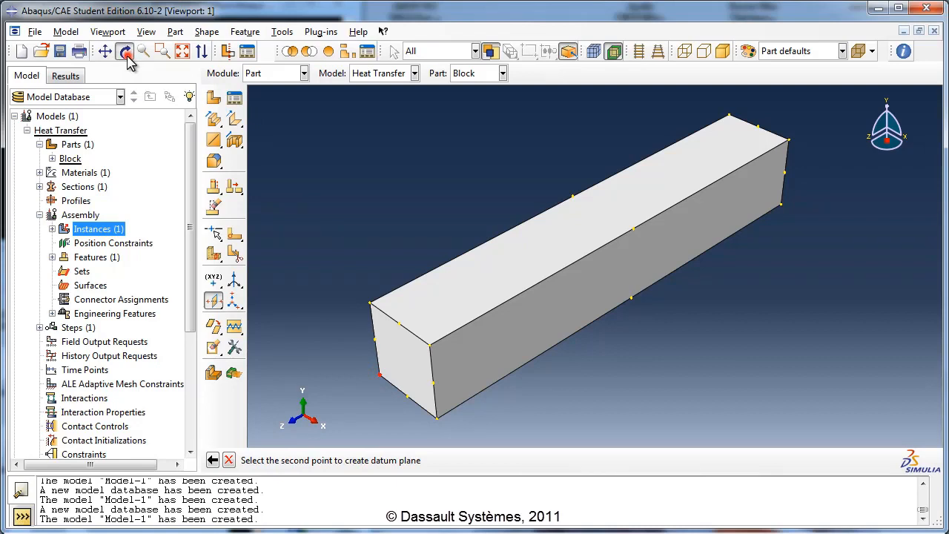
{"action": "left_click_drag", "start_coordinate": [501, 303], "coordinate": [646, 269]}
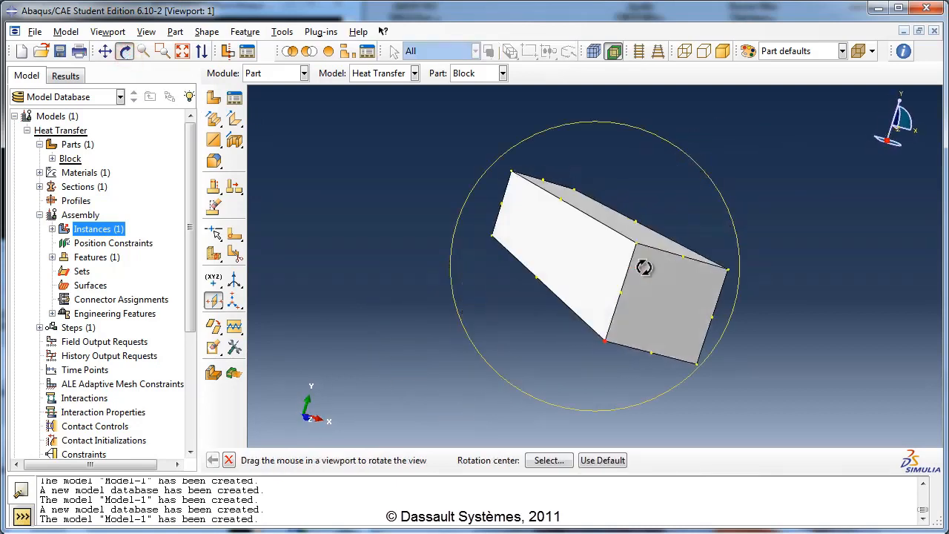
{"action": "left_click", "coordinate": [124, 51]}
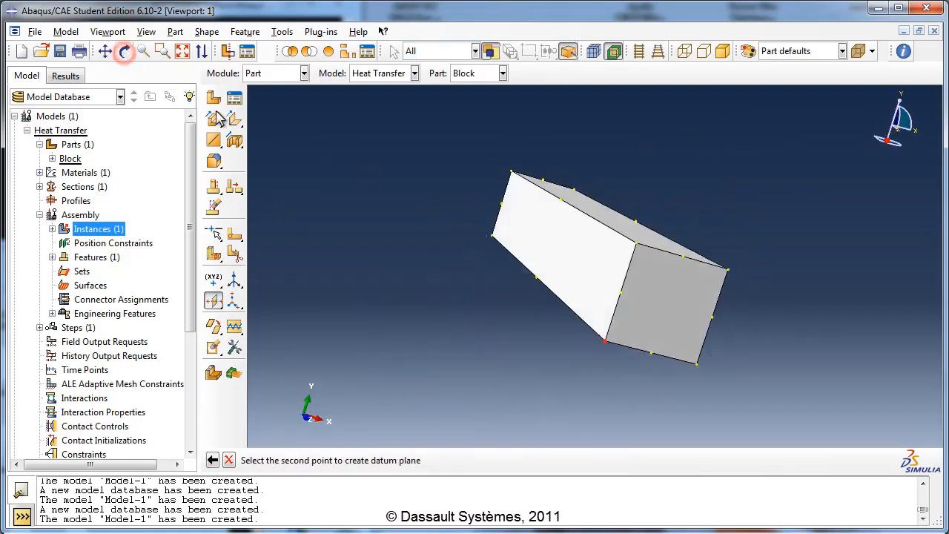
{"action": "left_click", "coordinate": [492, 235]}
{"action": "left_click", "coordinate": [124, 51]}
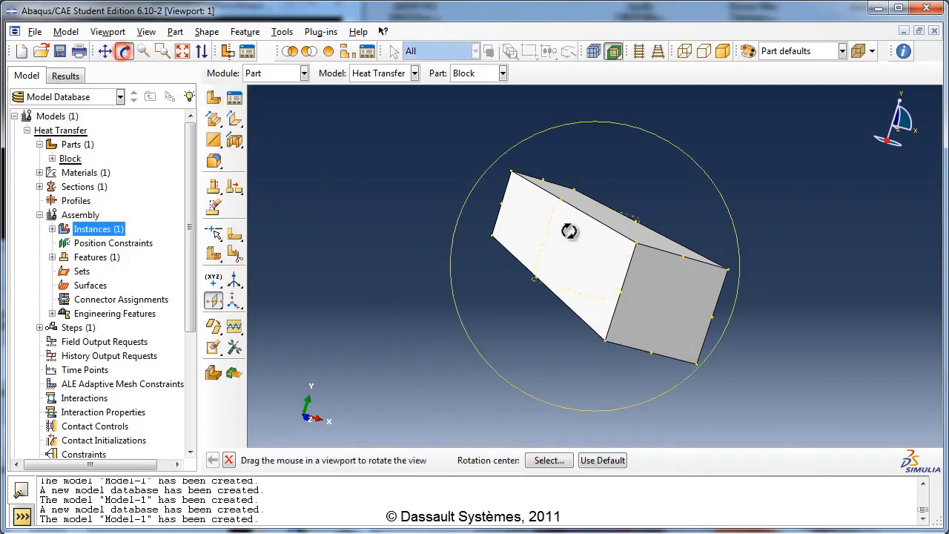
{"action": "left_click_drag", "start_coordinate": [568, 233], "coordinate": [563, 276]}
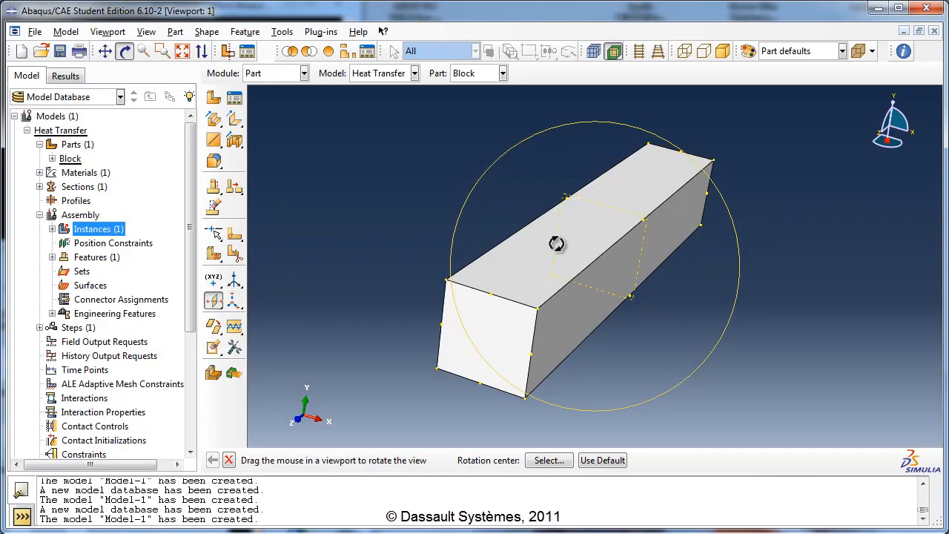
{"action": "left_click", "coordinate": [228, 460]}
{"action": "left_click", "coordinate": [229, 460]}
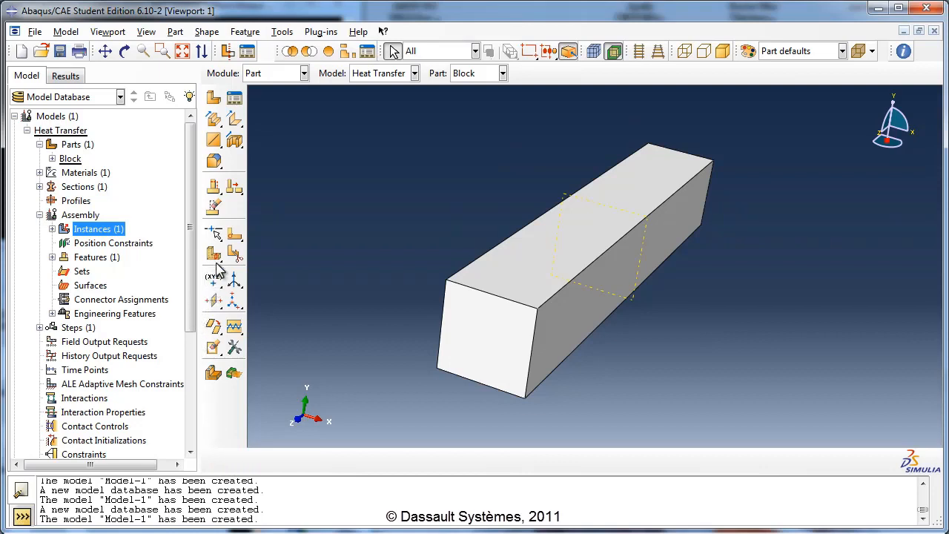
- Partition the block's cell using the mid-length datum plane, and check the split from the other side
{"action": "left_click_drag", "start_coordinate": [217, 260], "coordinate": [258, 261]}
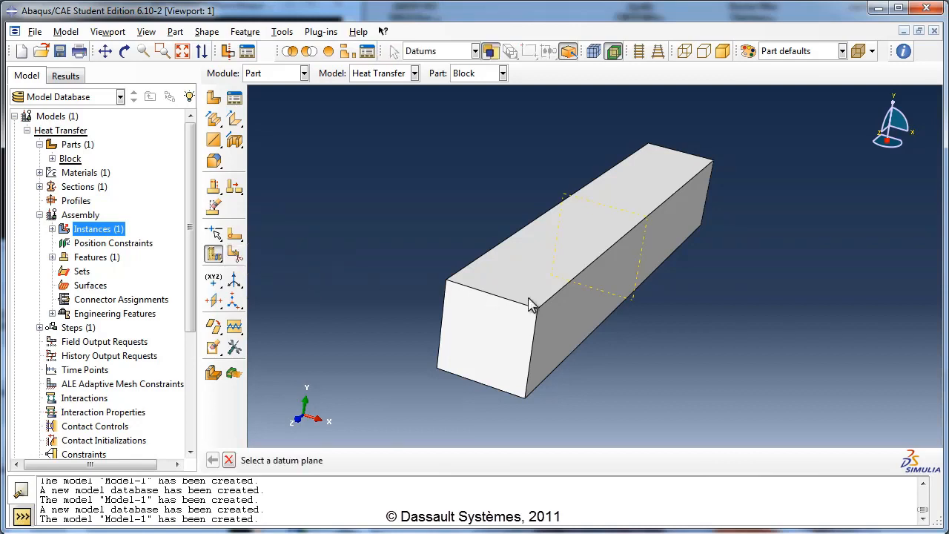
{"action": "left_click", "coordinate": [631, 299]}
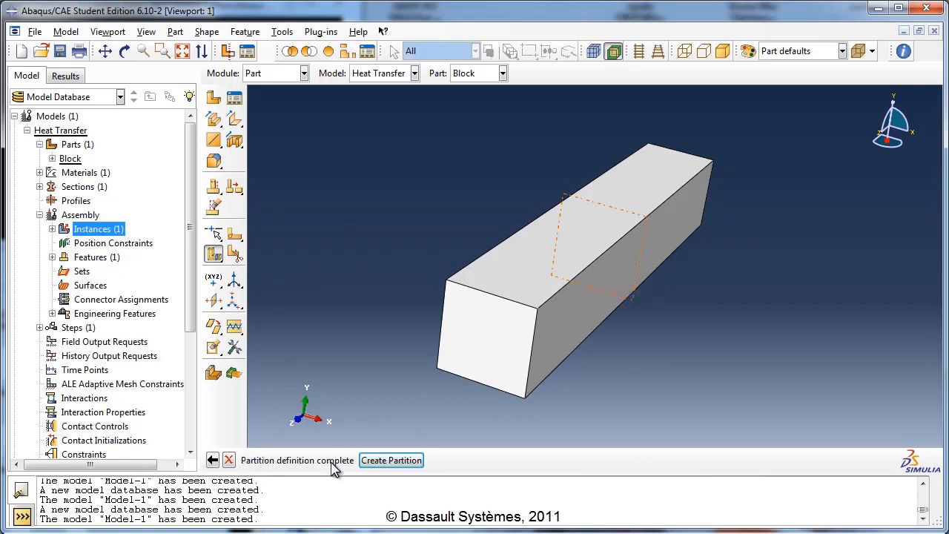
{"action": "left_click", "coordinate": [391, 460]}
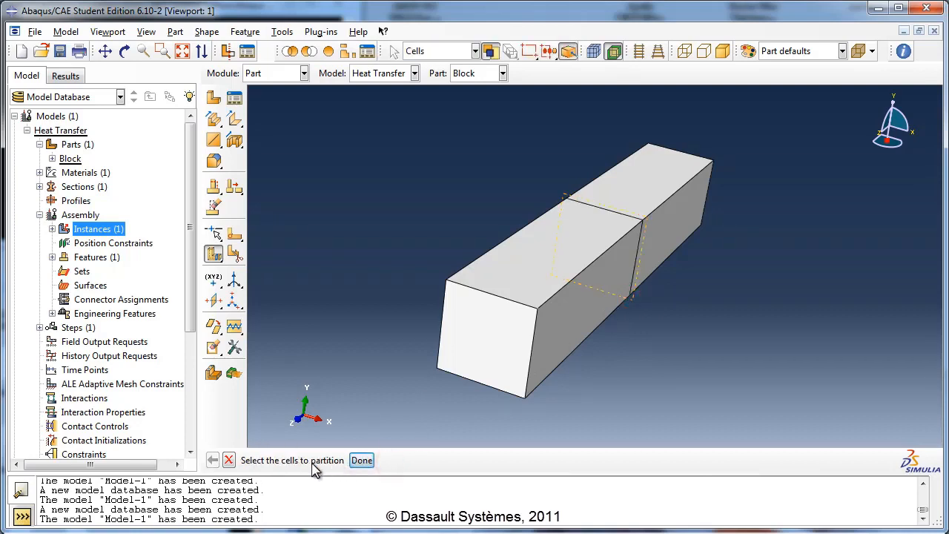
{"action": "left_click", "coordinate": [351, 463]}
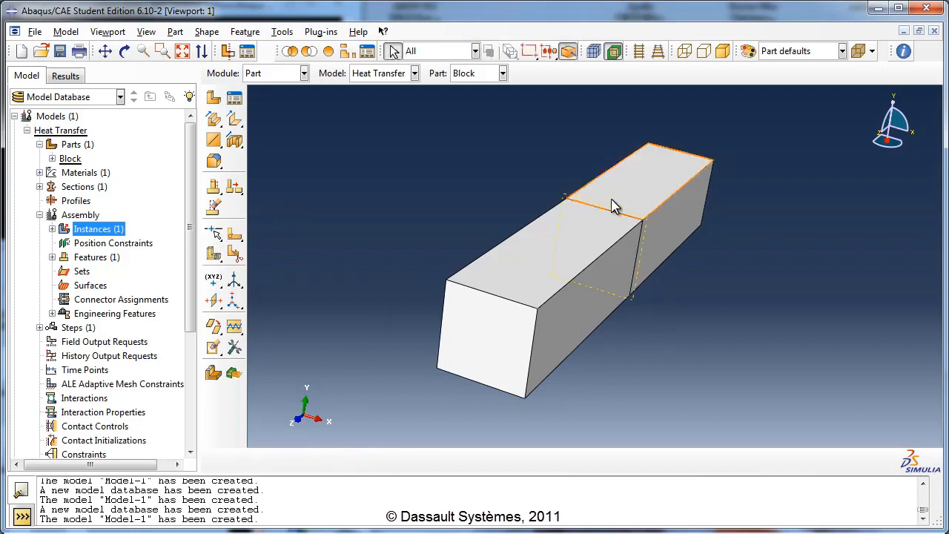
{"action": "left_click", "coordinate": [124, 50]}
{"action": "left_click_drag", "start_coordinate": [491, 297], "coordinate": [644, 292]}
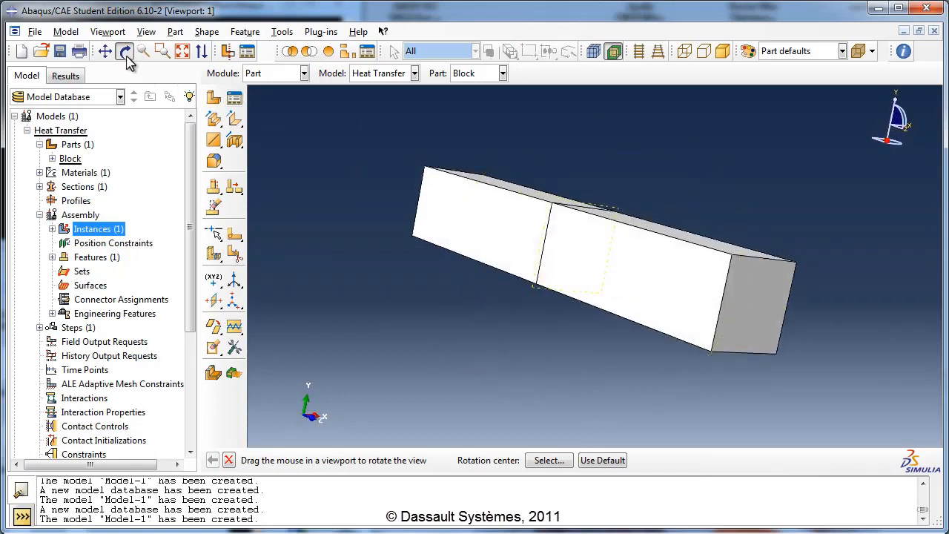
{"action": "left_click", "coordinate": [125, 52]}
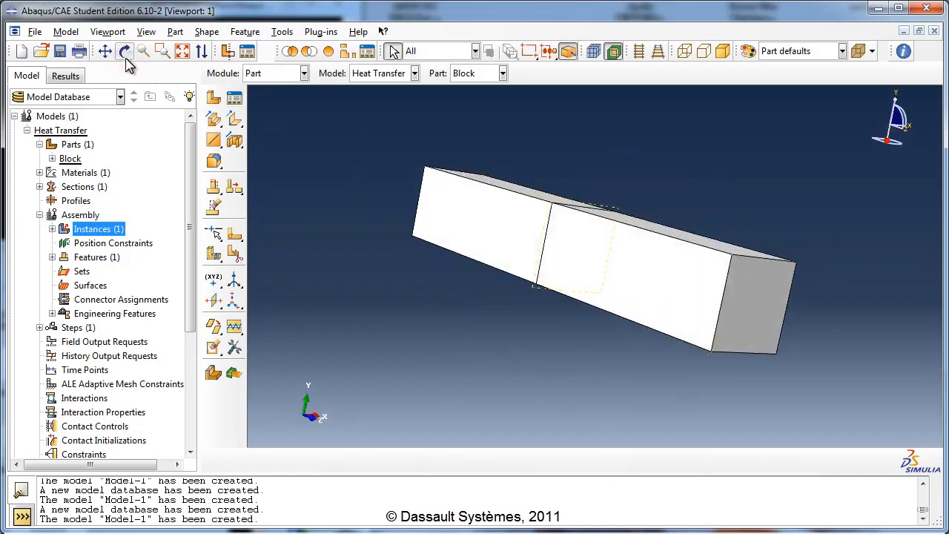
- Create a general Heat transfer step named Heating Step after the Initial step
{"action": "left_click", "coordinate": [74, 330]}
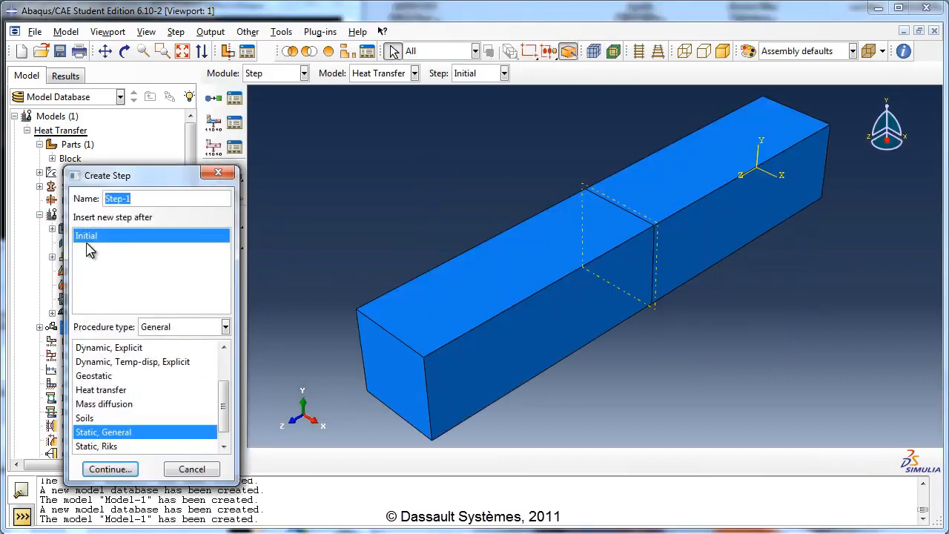
{"action": "left_click_drag", "start_coordinate": [139, 198], "coordinate": [98, 198]}
{"action": "type", "text": "H"}
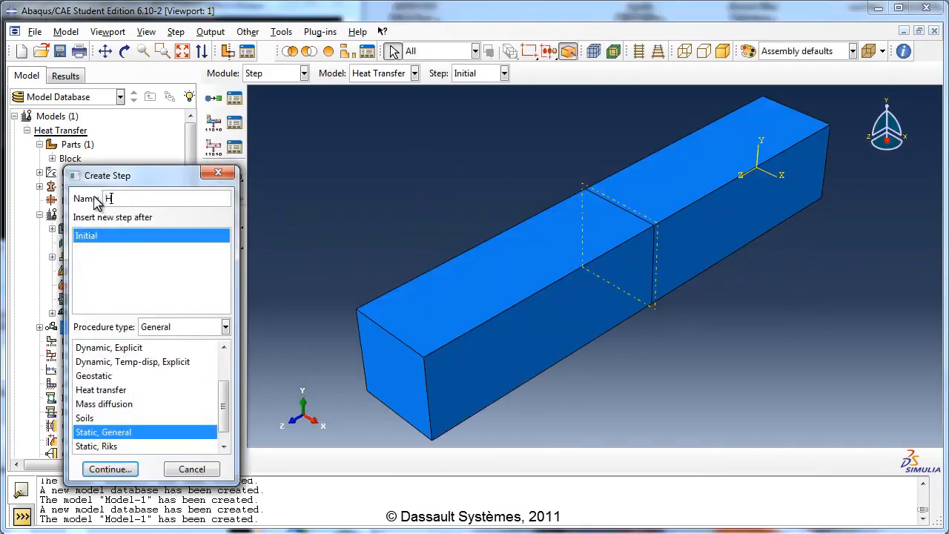
{"action": "type", "text": "eating Step"}
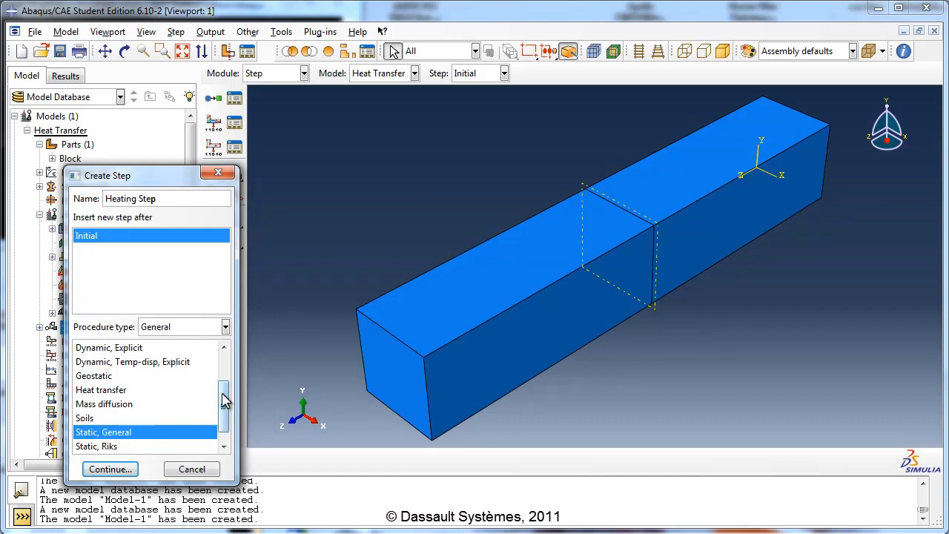
{"action": "left_click", "coordinate": [120, 389]}
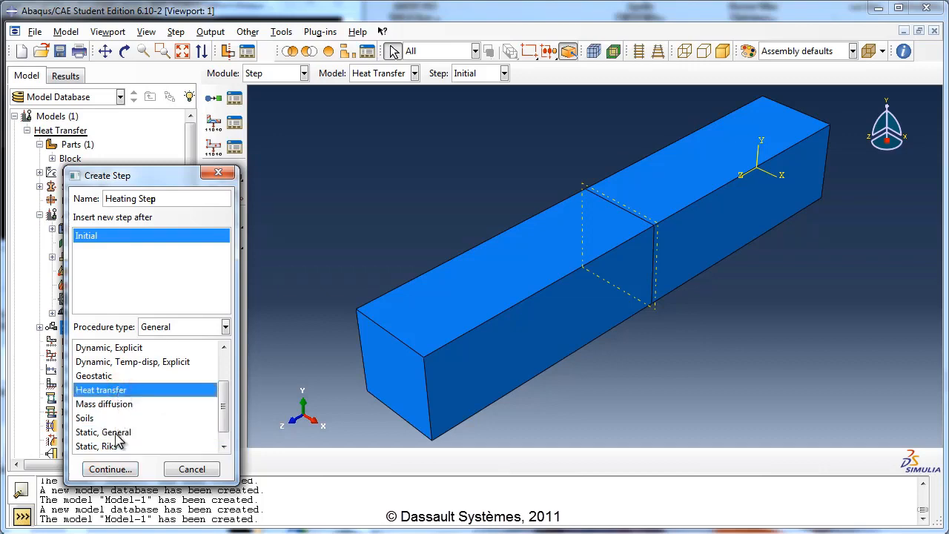
{"action": "left_click", "coordinate": [117, 468]}
- Enter "Apply heat in this step" as the description of the Heating Step
{"action": "type", "text": "Ap"}
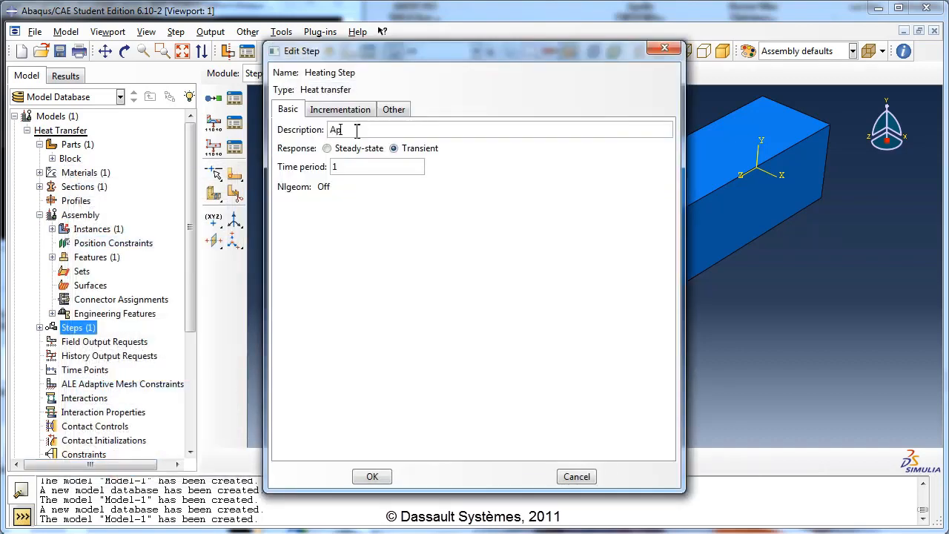
{"action": "type", "text": "ply heat in this step"}
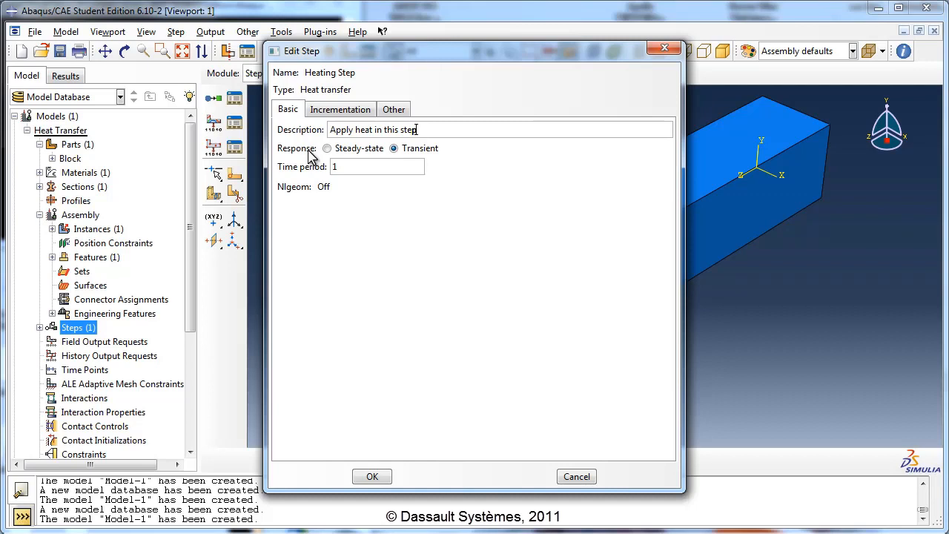
{"action": "left_click", "coordinate": [358, 151]}
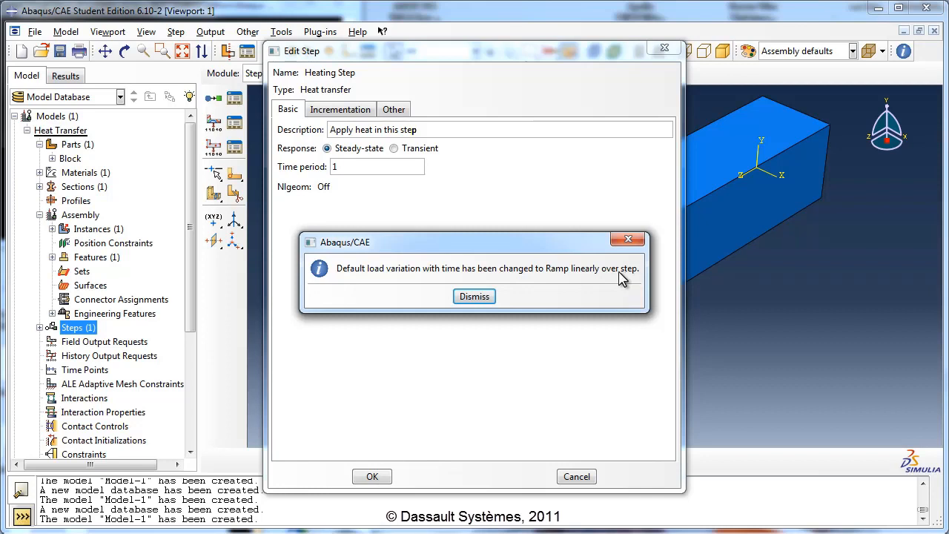
{"action": "left_click", "coordinate": [465, 297]}
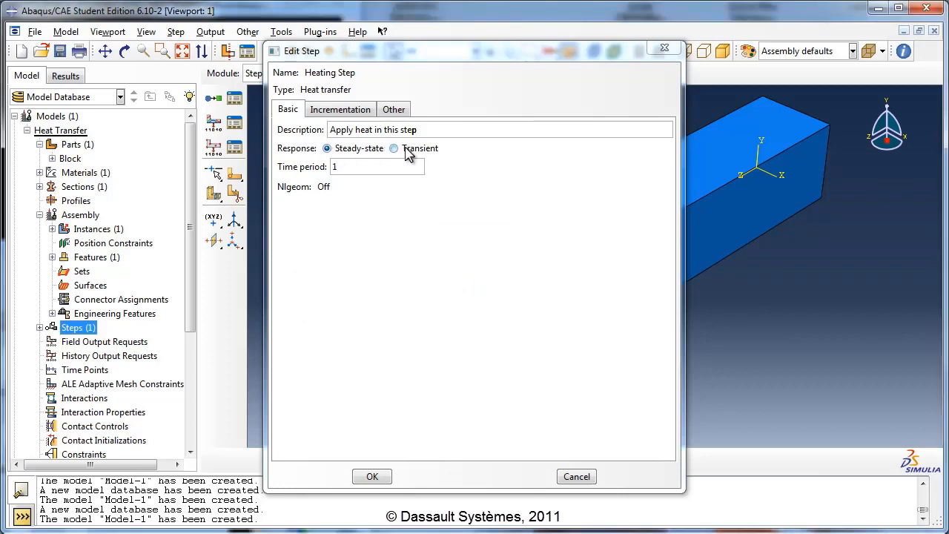
{"action": "left_click", "coordinate": [405, 148]}
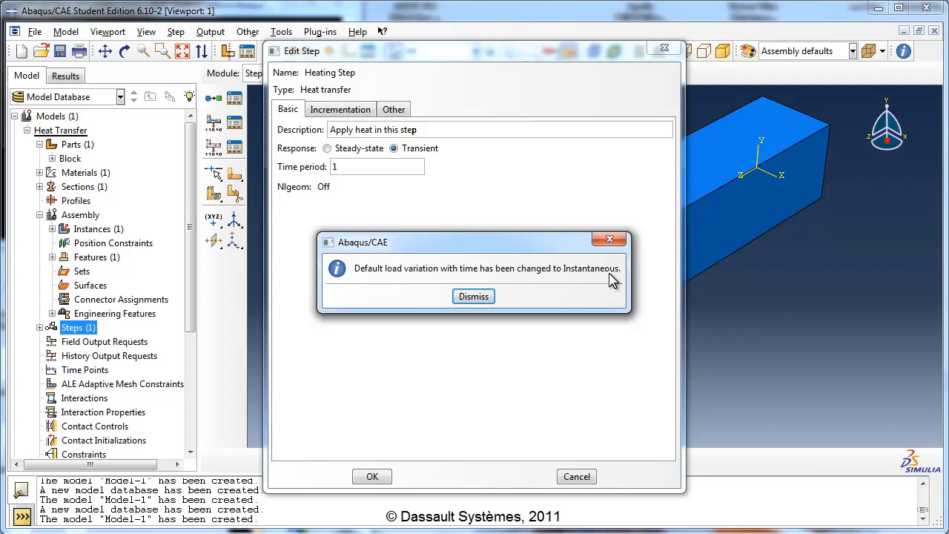
{"action": "left_click", "coordinate": [474, 296]}
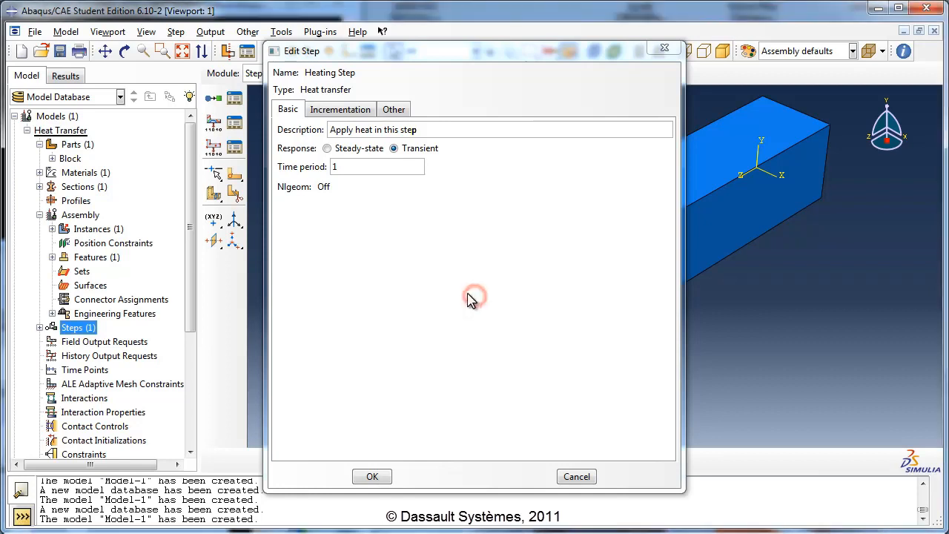
- Set the Heating Step's response to steady-state, review its default load variation, save the step and check it among the model's steps
{"action": "left_click", "coordinate": [358, 147]}
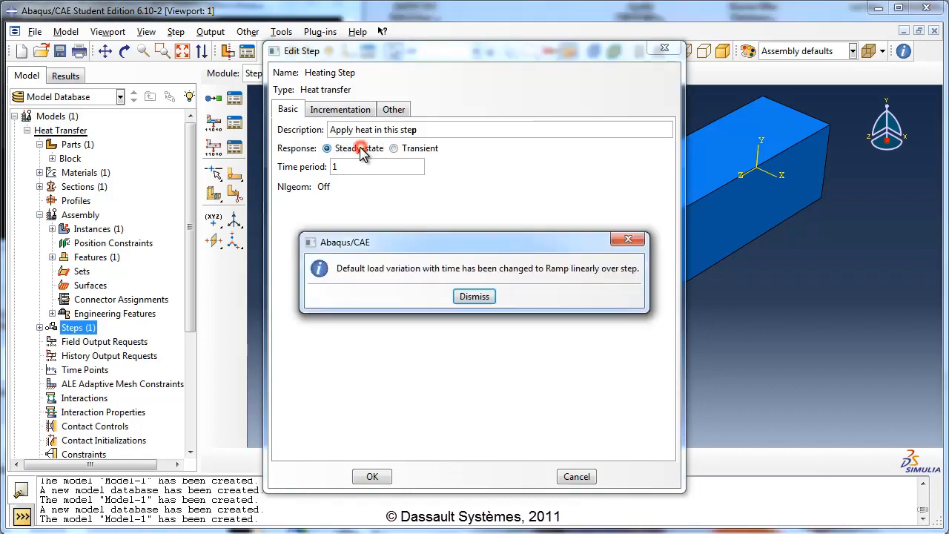
{"action": "left_click", "coordinate": [479, 300]}
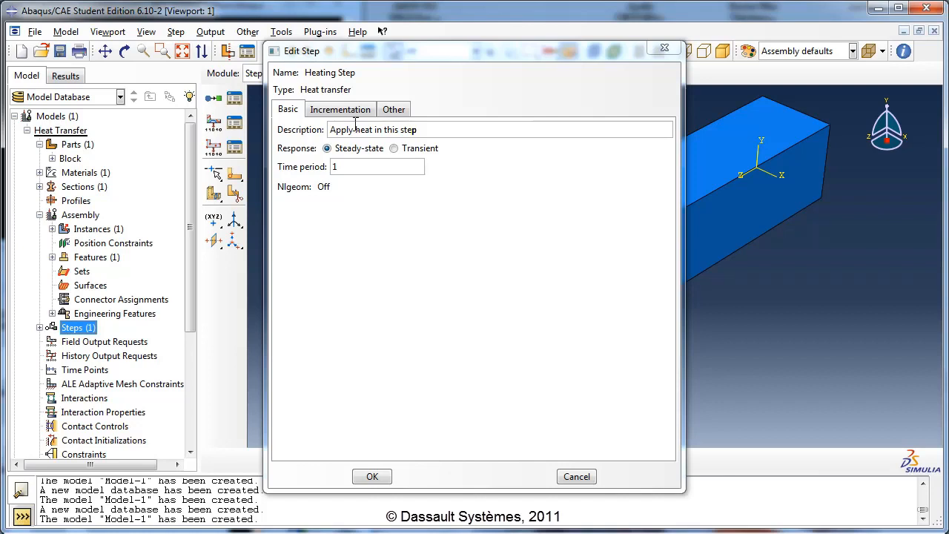
{"action": "left_click", "coordinate": [392, 111]}
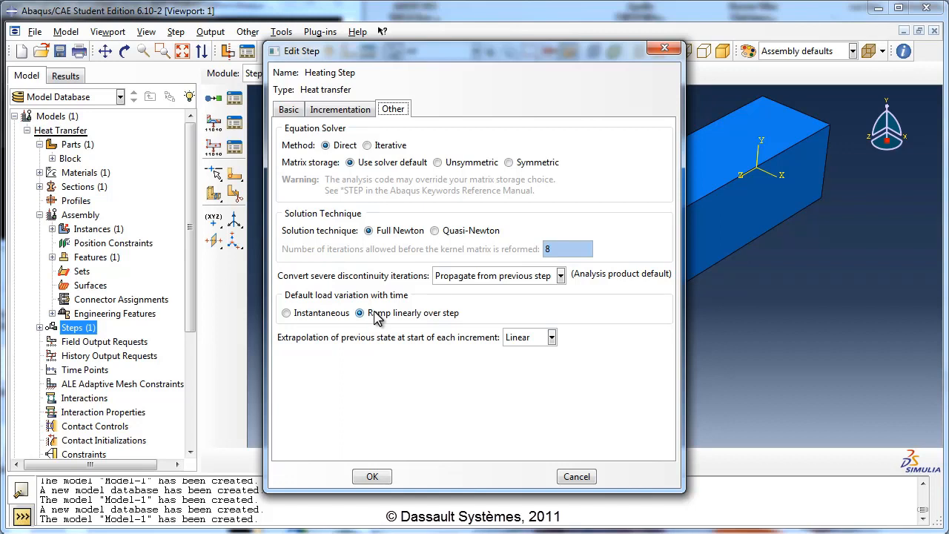
{"action": "left_click", "coordinate": [289, 110]}
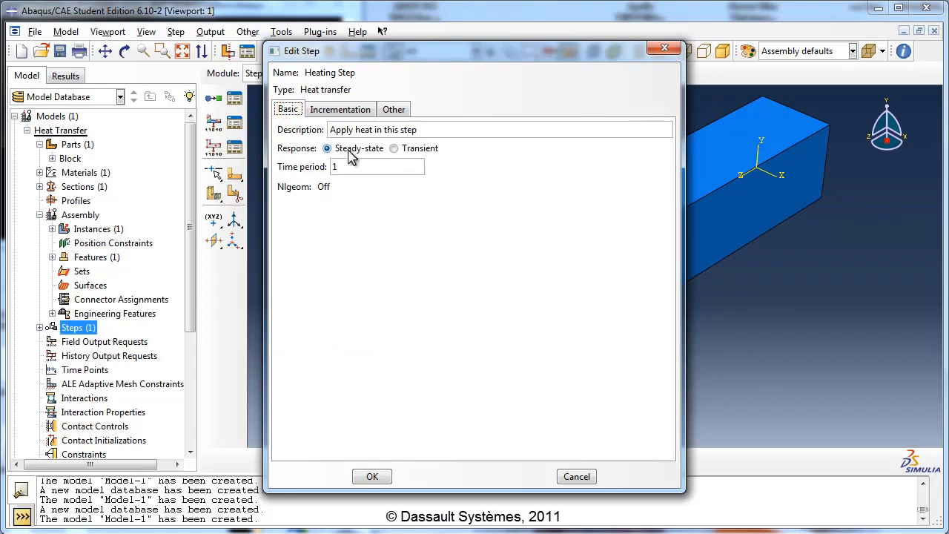
{"action": "left_click", "coordinate": [373, 477]}
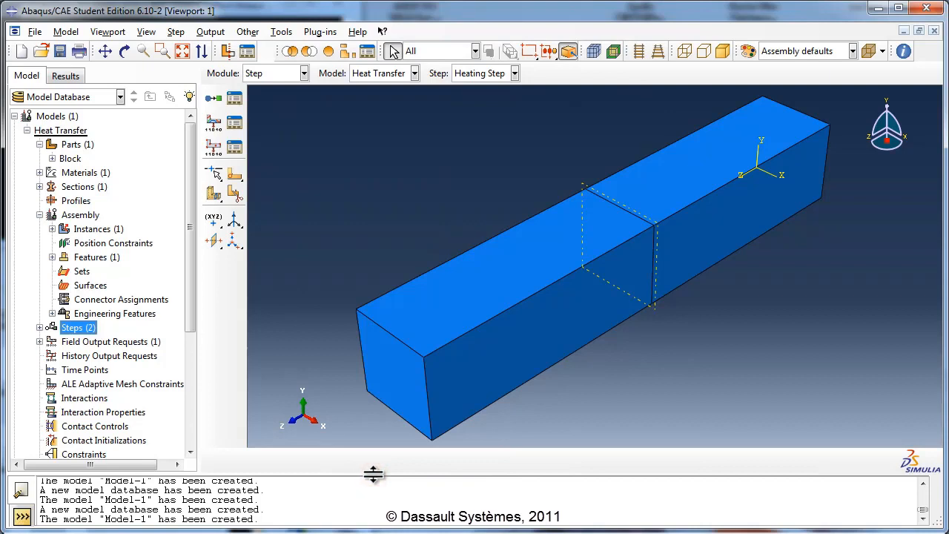
{"action": "left_click", "coordinate": [40, 327]}
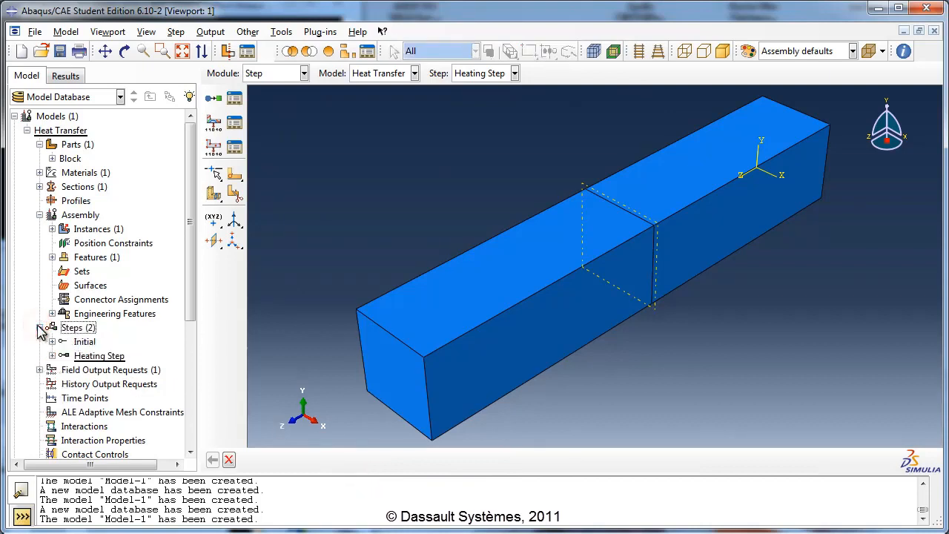
{"action": "left_click", "coordinate": [39, 327]}
- Create a Temperature boundary condition named Const Temp Surf 1 in the Heating Step
{"action": "left_click_drag", "start_coordinate": [191, 297], "coordinate": [191, 392]}
{"action": "left_click", "coordinate": [69, 357]}
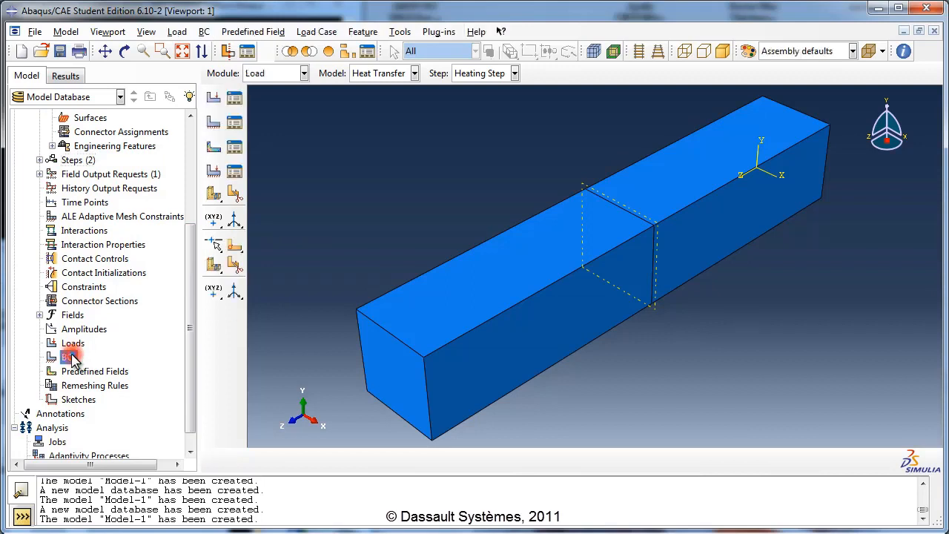
{"action": "double_click", "coordinate": [69, 357]}
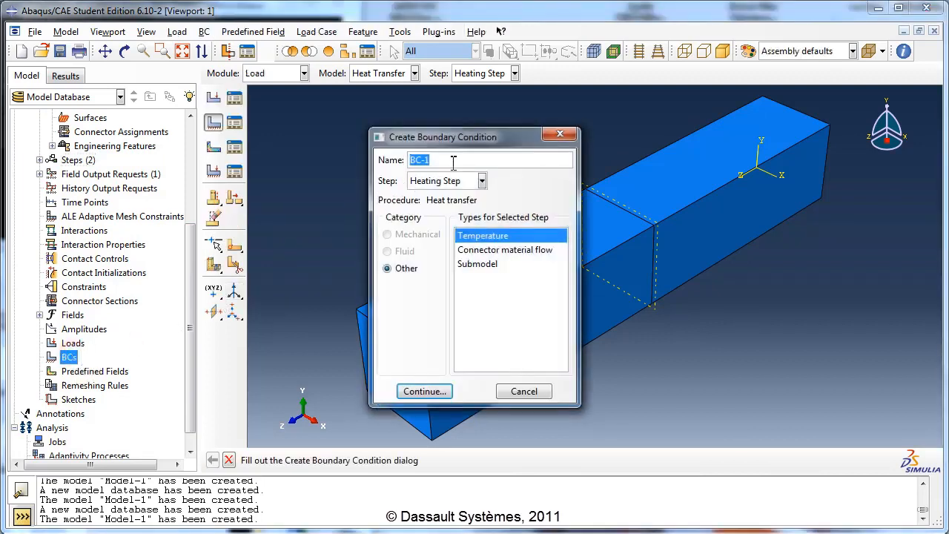
{"action": "type", "text": "Const Temp Surf"}
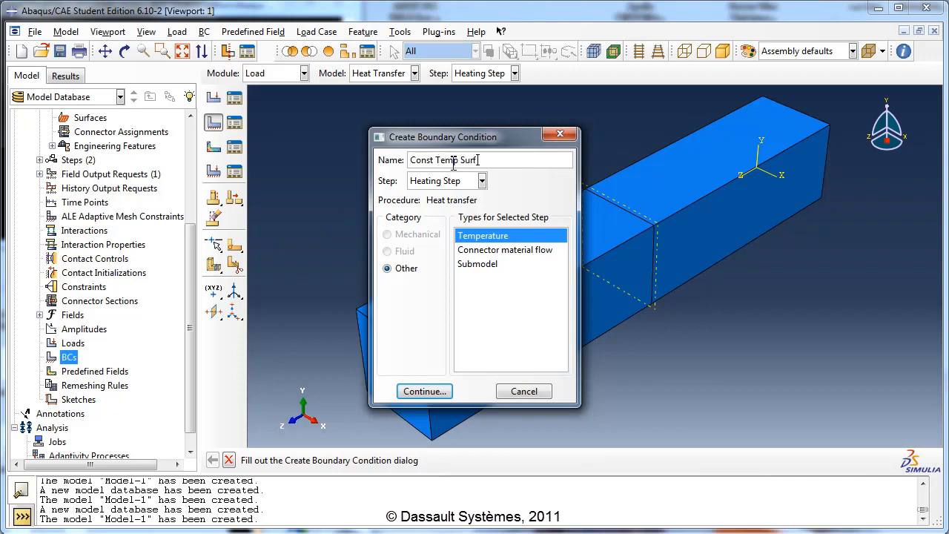
{"action": "type", "text": " 1"}
{"action": "left_click", "coordinate": [448, 184]}
{"action": "left_click", "coordinate": [447, 190]}
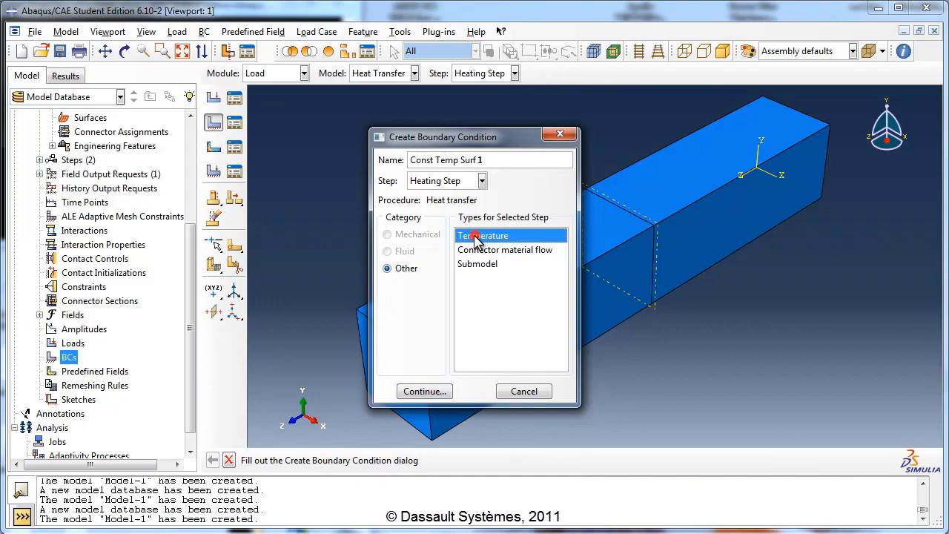
{"action": "left_click", "coordinate": [474, 236]}
{"action": "left_click", "coordinate": [424, 389]}
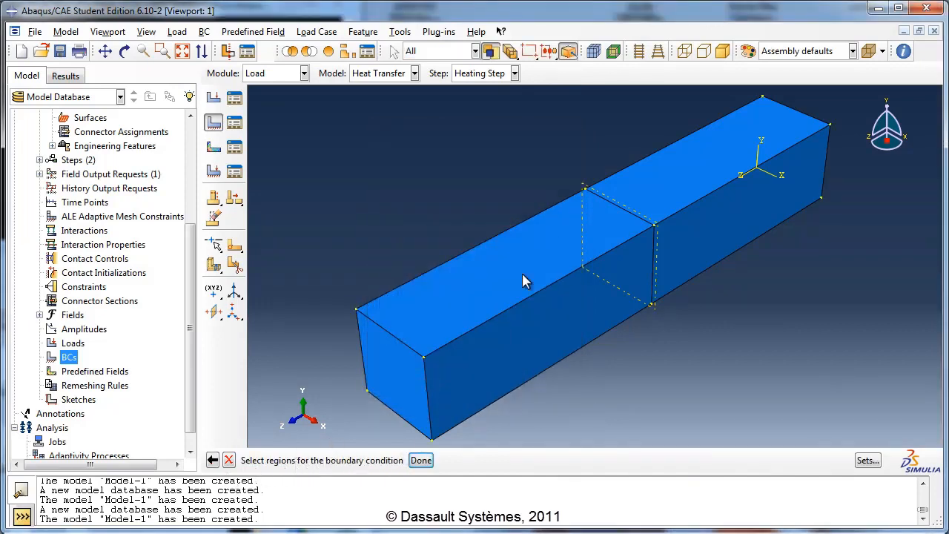
- Assign the boundary condition to the block's end face at the coordinate origin
{"action": "left_click", "coordinate": [125, 51]}
{"action": "left_click_drag", "start_coordinate": [485, 314], "coordinate": [579, 256]}
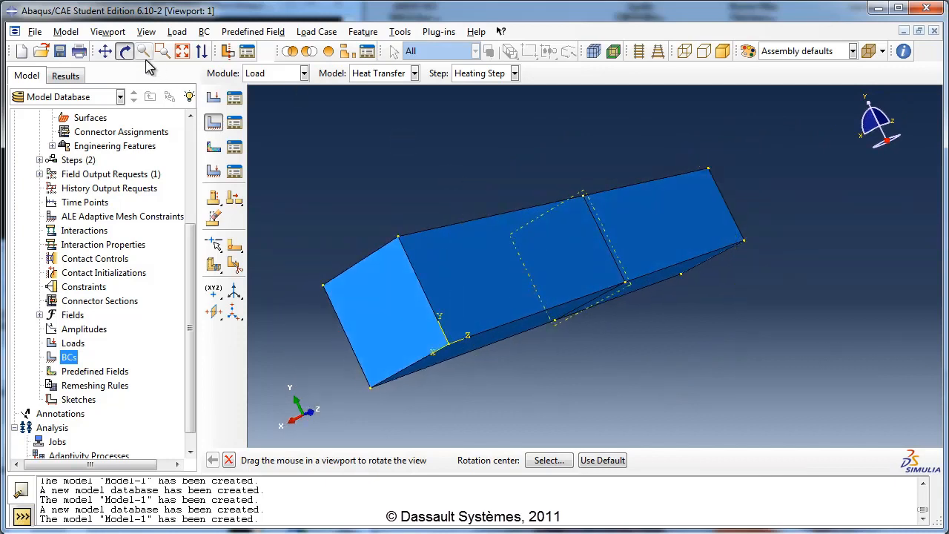
{"action": "left_click", "coordinate": [126, 51]}
{"action": "left_click", "coordinate": [364, 298]}
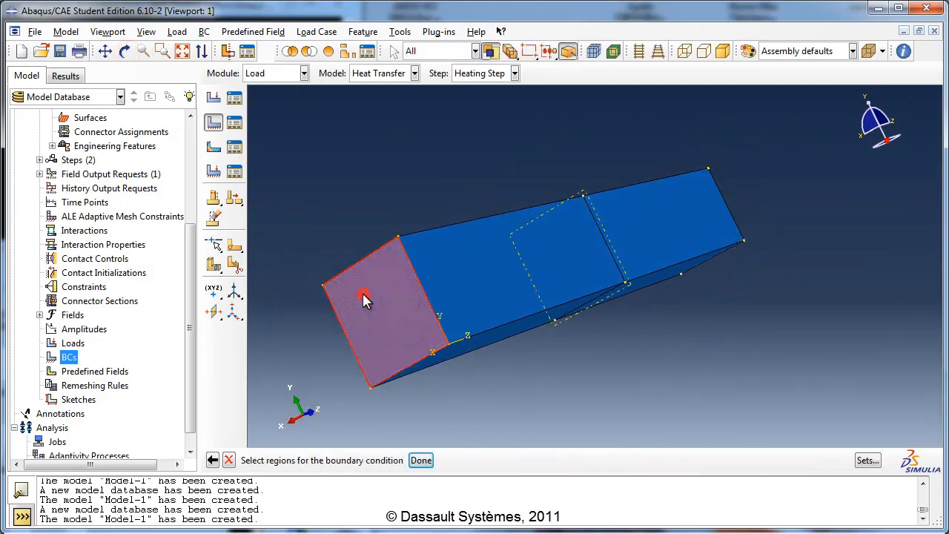
{"action": "left_click", "coordinate": [420, 460]}
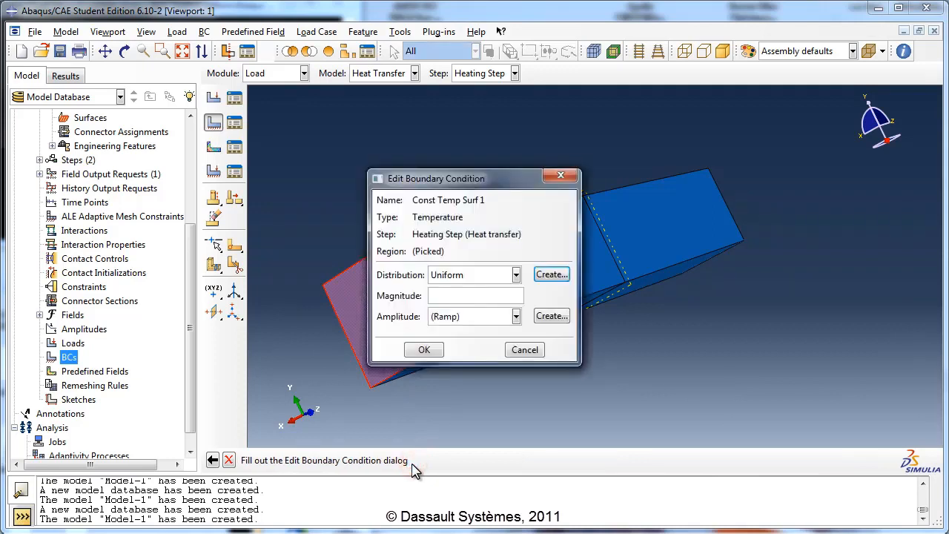
- Give Const Temp Surf 1 a uniform distribution, a magnitude of 400 and the Ramp amplitude
{"action": "left_click", "coordinate": [439, 276]}
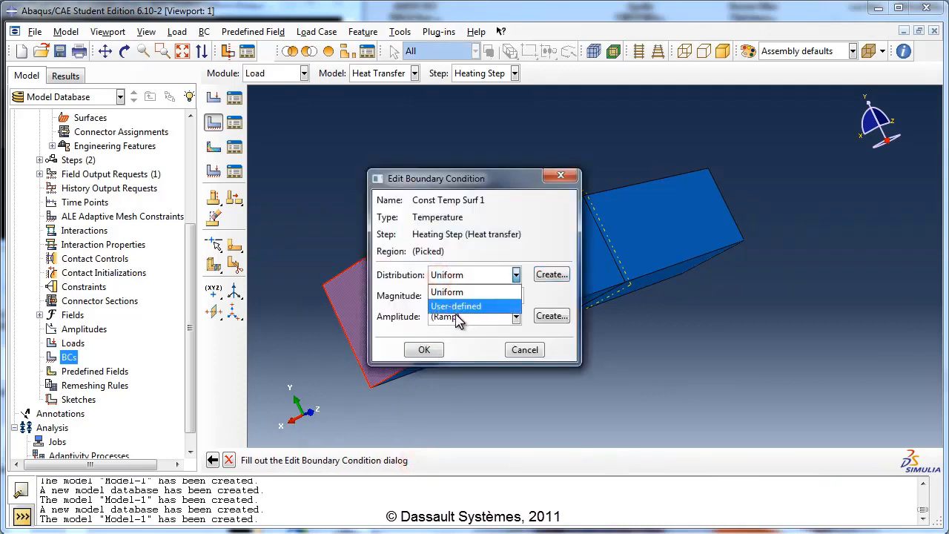
{"action": "left_click", "coordinate": [447, 292]}
{"action": "left_click", "coordinate": [447, 296]}
{"action": "type", "text": "4"}
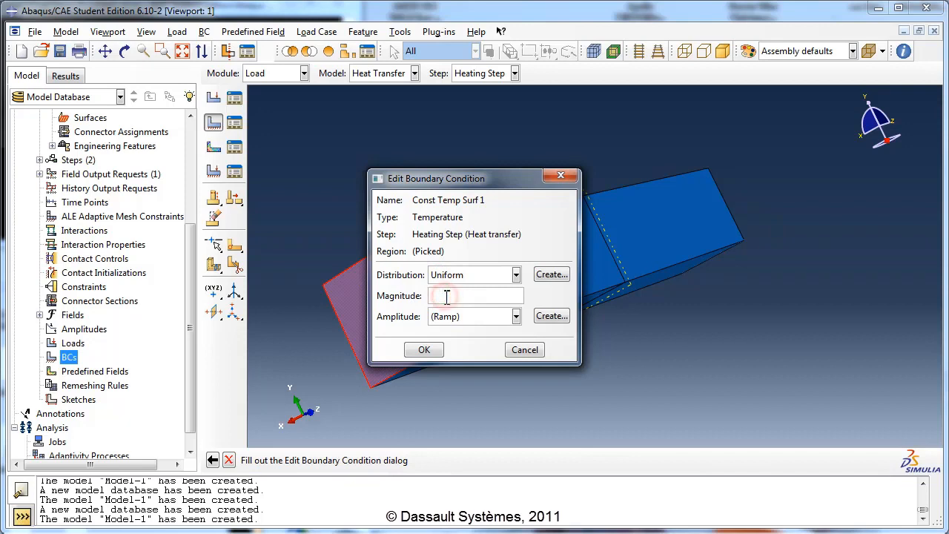
{"action": "type", "text": "00"}
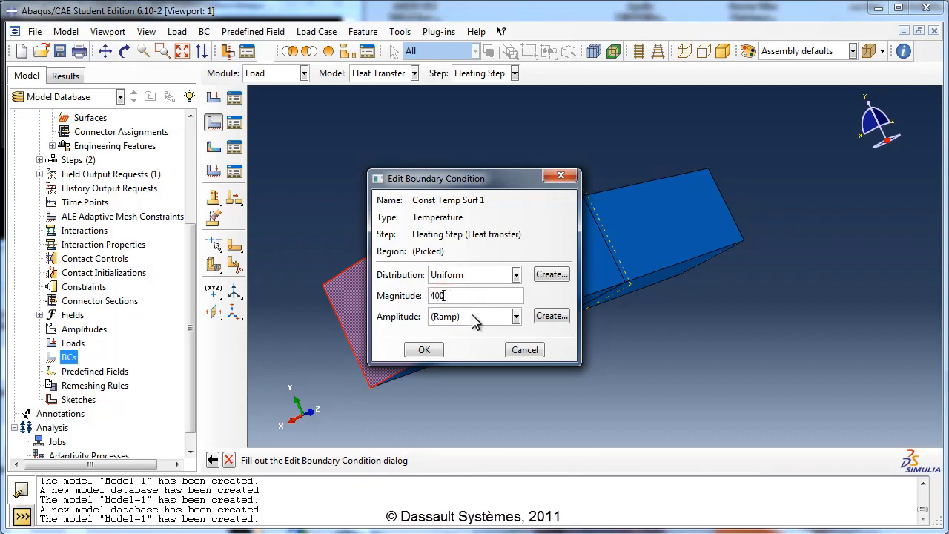
{"action": "left_click", "coordinate": [475, 317]}
{"action": "left_click", "coordinate": [472, 332]}
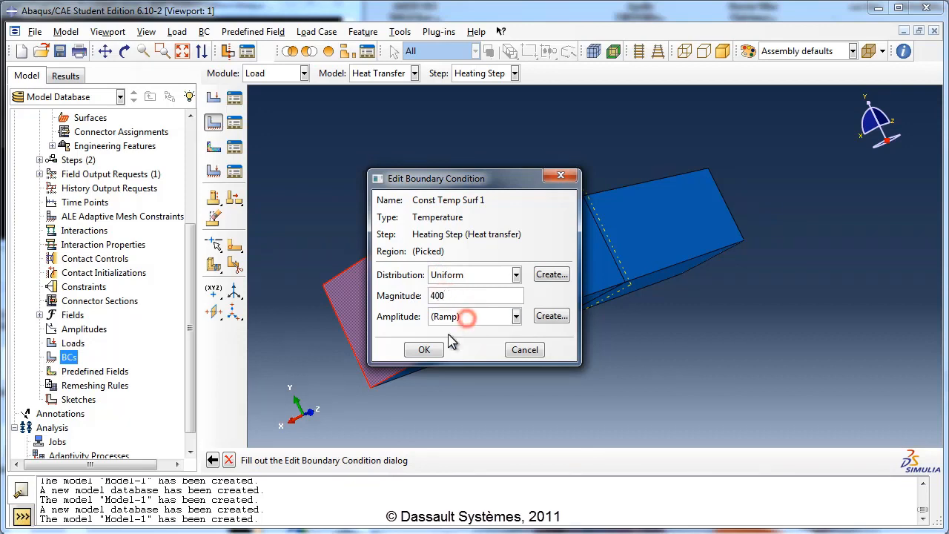
{"action": "left_click", "coordinate": [427, 351]}
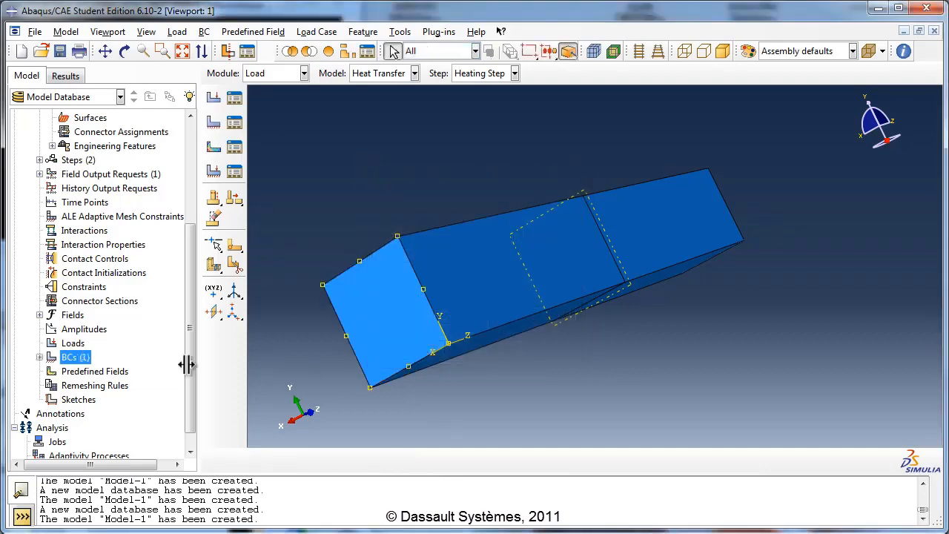
- Create a second Temperature boundary condition named Const Temp Surf 2 in the Heating Step
{"action": "double_click", "coordinate": [72, 358]}
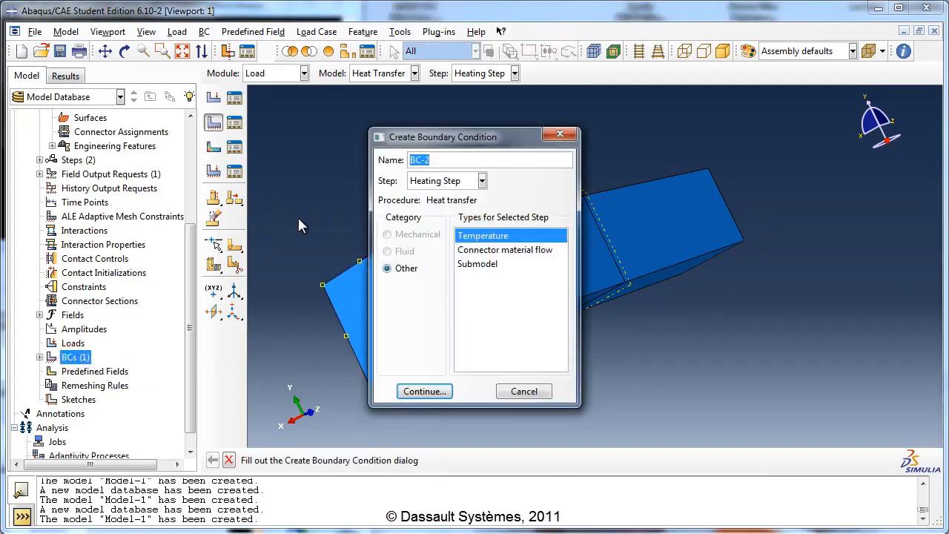
{"action": "type", "text": "Const Temp"}
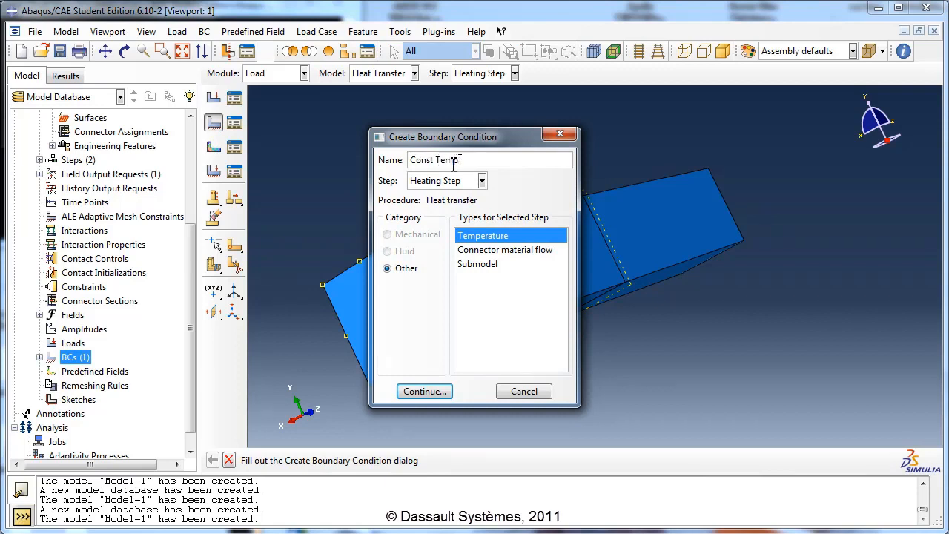
{"action": "type", "text": " Surf 2"}
{"action": "left_click", "coordinate": [460, 181]}
{"action": "left_click", "coordinate": [454, 212]}
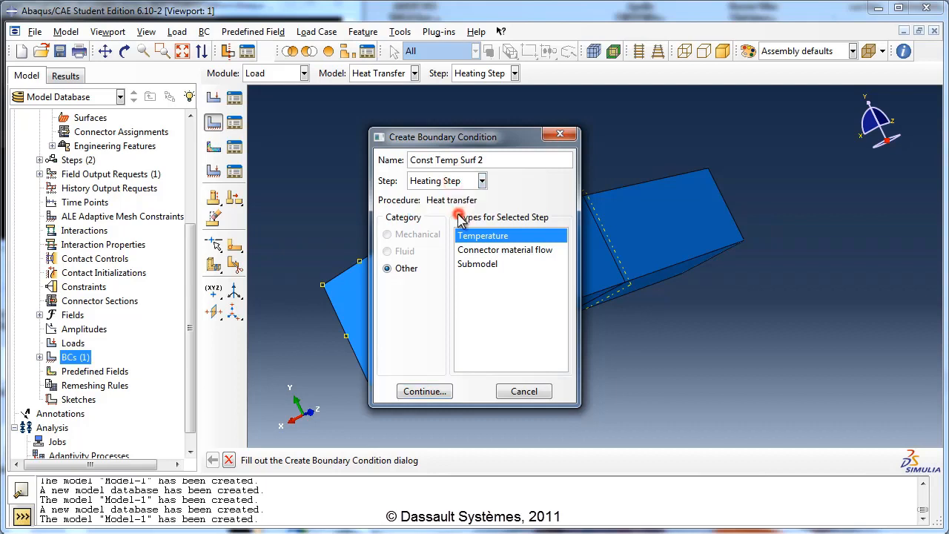
{"action": "left_click", "coordinate": [429, 393]}
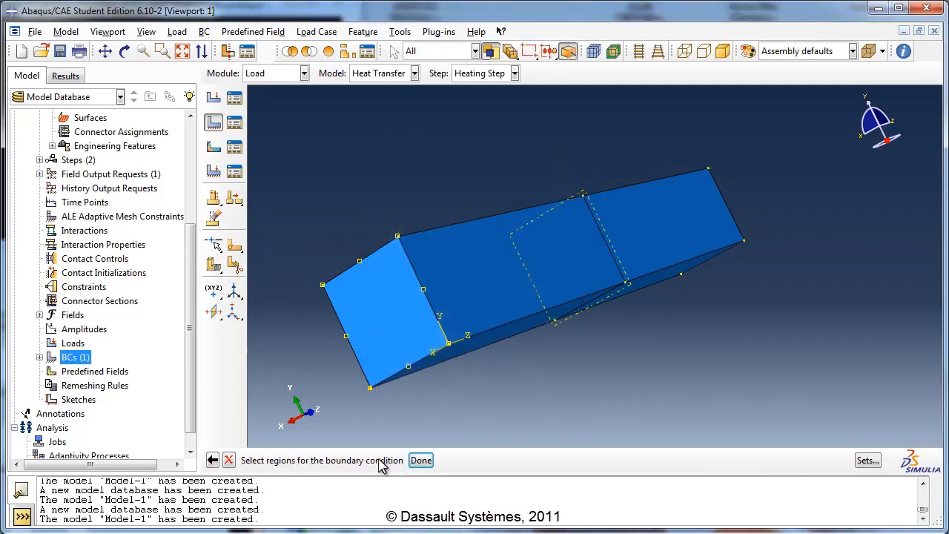
- Assign the second boundary condition to the block's end face opposite the origin
{"action": "left_click", "coordinate": [125, 50]}
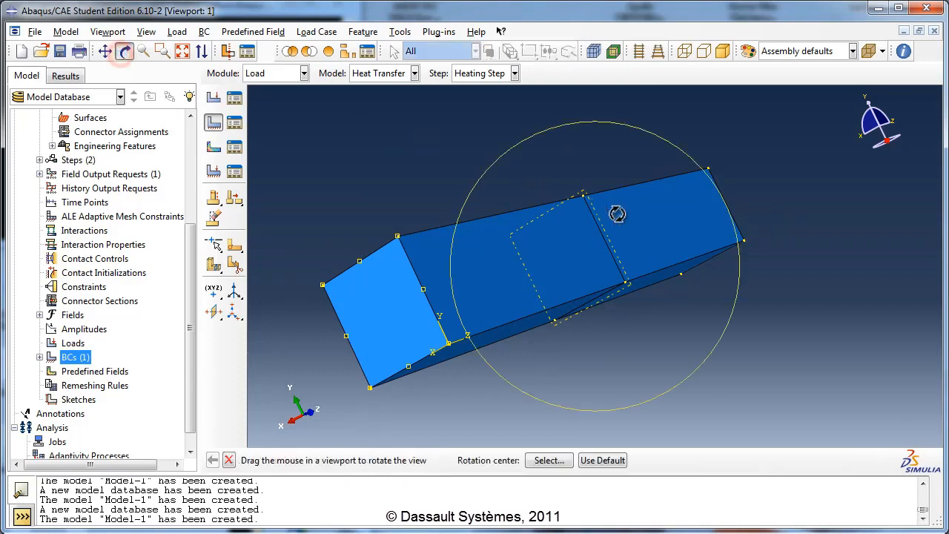
{"action": "left_click_drag", "start_coordinate": [680, 236], "coordinate": [475, 378]}
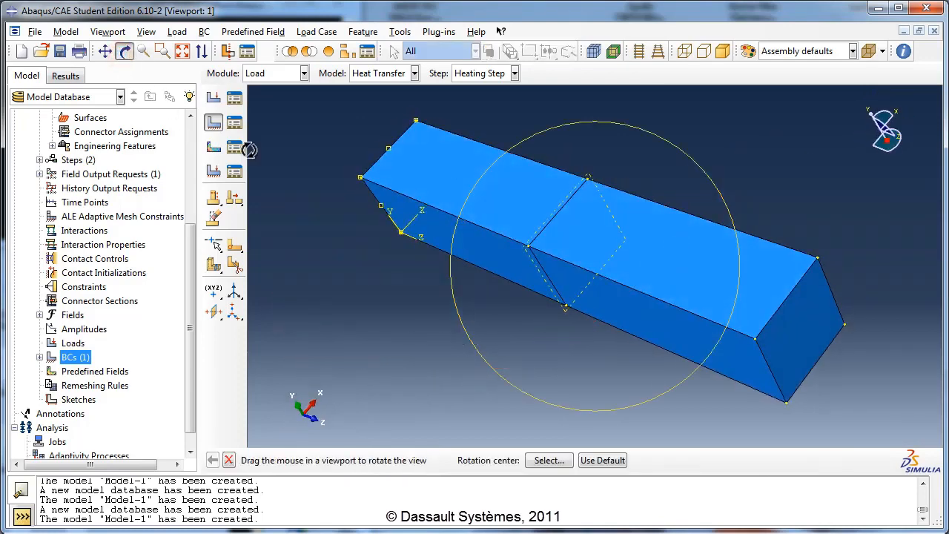
{"action": "left_click", "coordinate": [125, 52]}
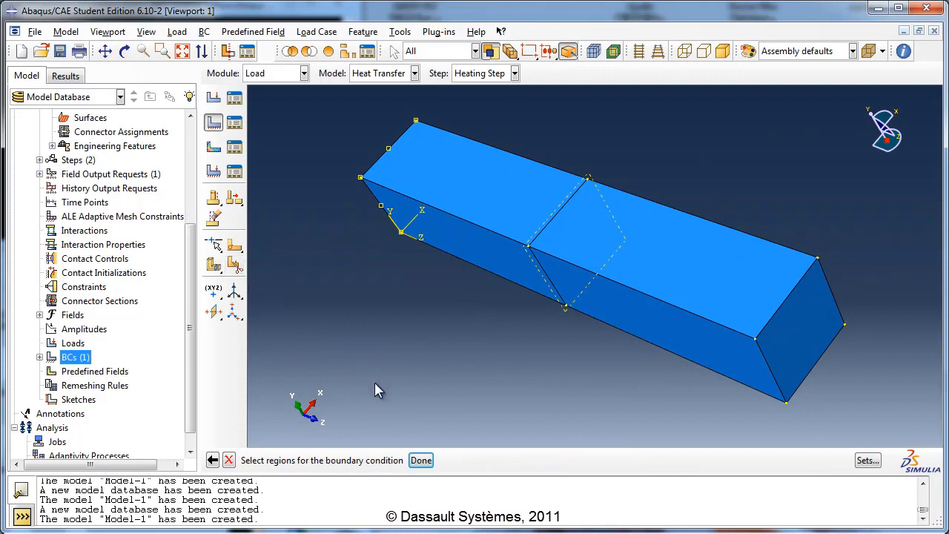
{"action": "left_click", "coordinate": [784, 324]}
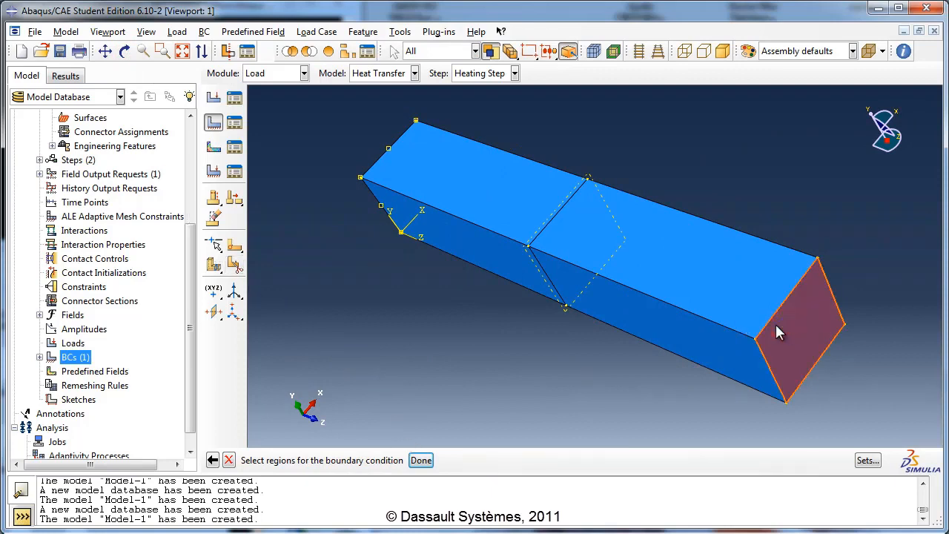
{"action": "left_click", "coordinate": [421, 461]}
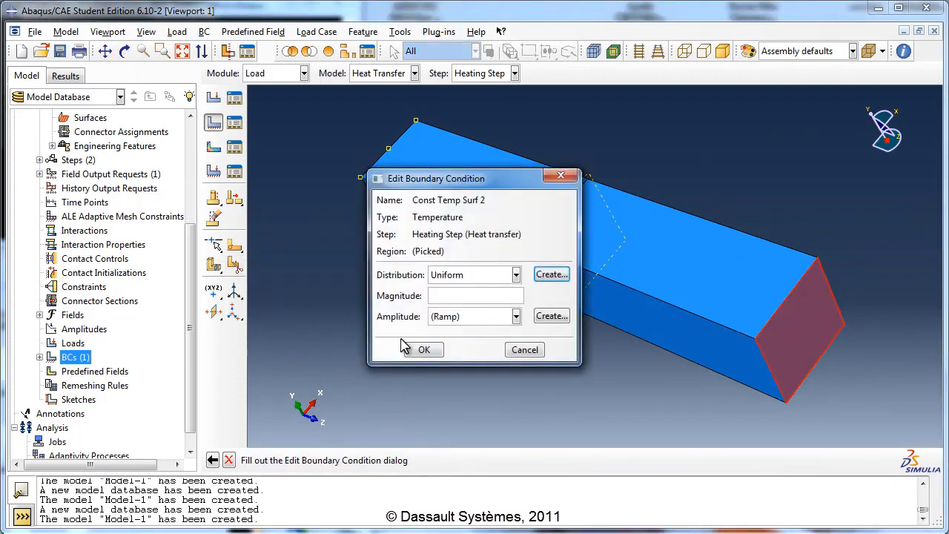
- Set the magnitude of Const Temp Surf 2 to 350 and save the boundary condition
{"action": "left_click", "coordinate": [448, 294]}
{"action": "type", "text": "350"}
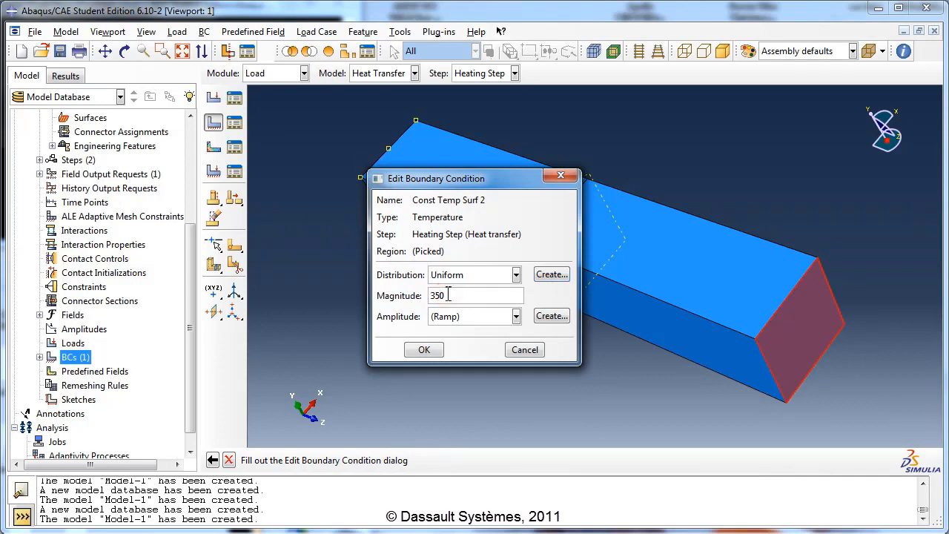
{"action": "left_click", "coordinate": [431, 350]}
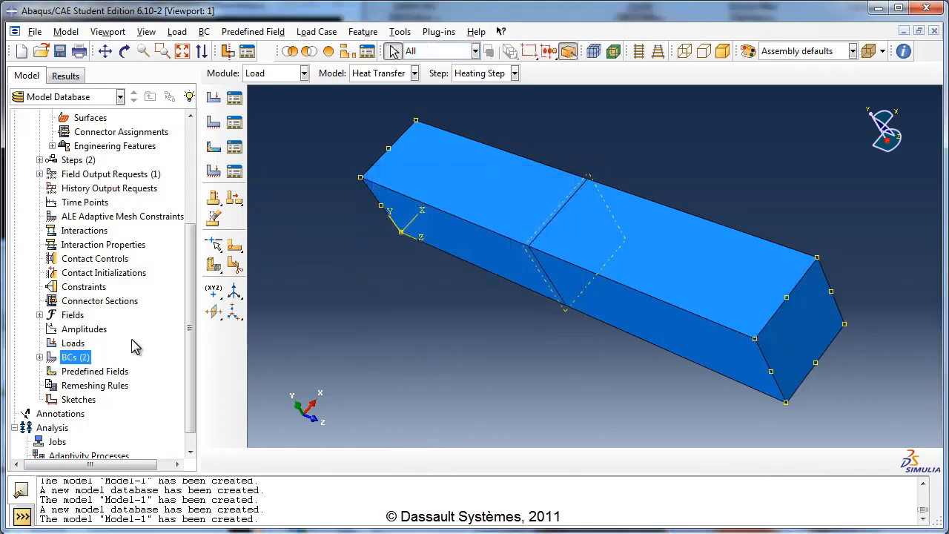
- Create a Surface heat flux load named Heat Flux in the Heating Step
{"action": "double_click", "coordinate": [74, 343]}
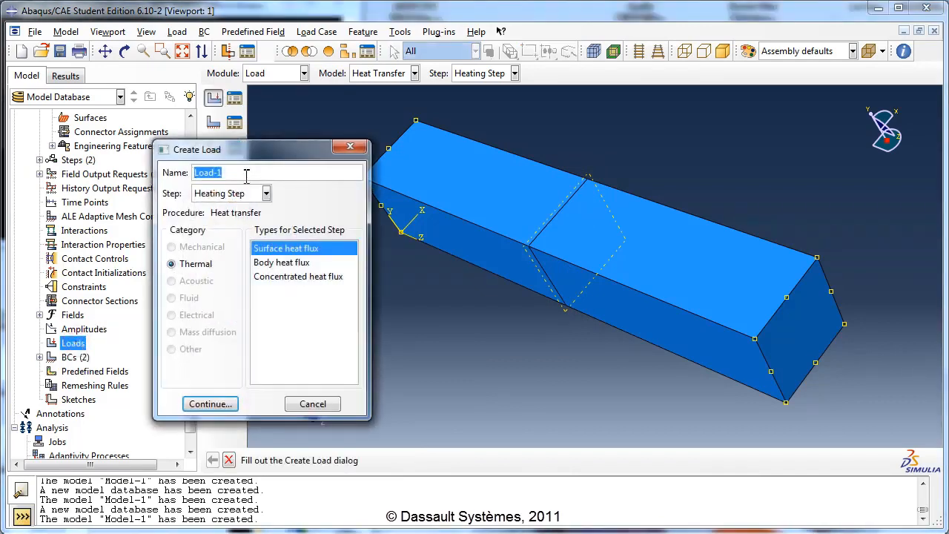
{"action": "type", "text": "Heat Flux"}
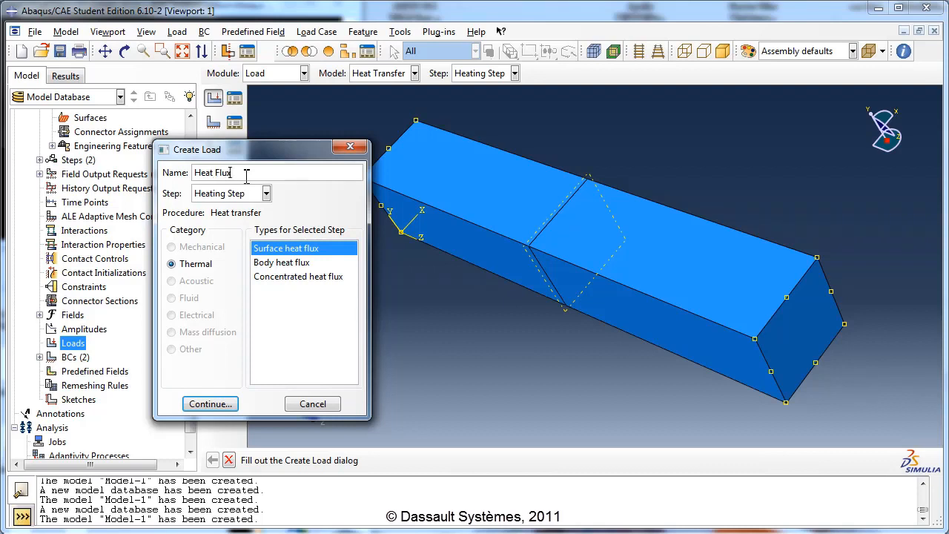
{"action": "left_click", "coordinate": [244, 202]}
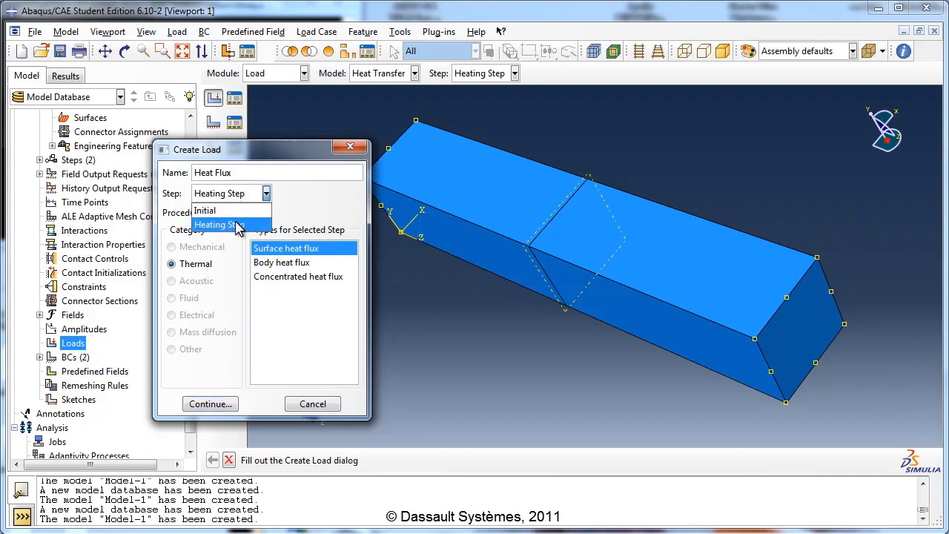
{"action": "left_click", "coordinate": [232, 220]}
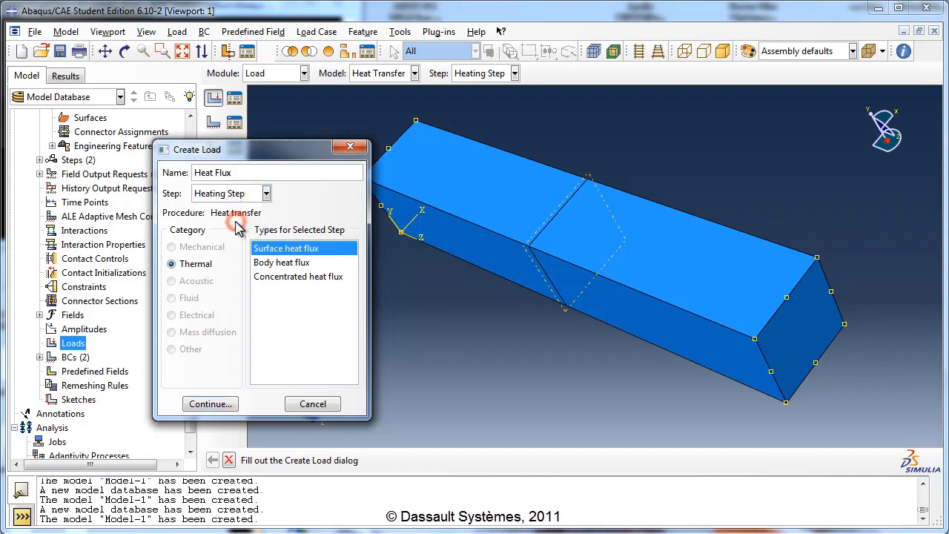
{"action": "left_click", "coordinate": [269, 252]}
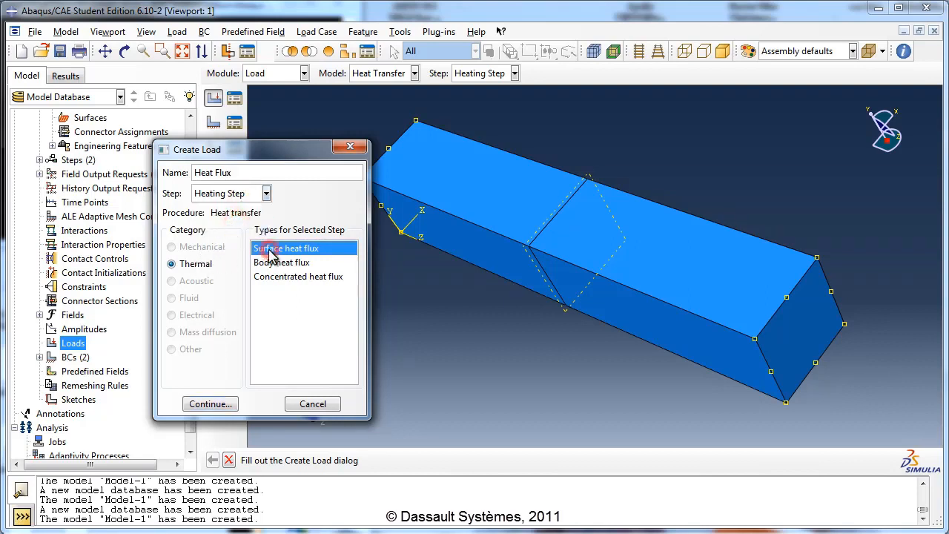
{"action": "left_click", "coordinate": [215, 405]}
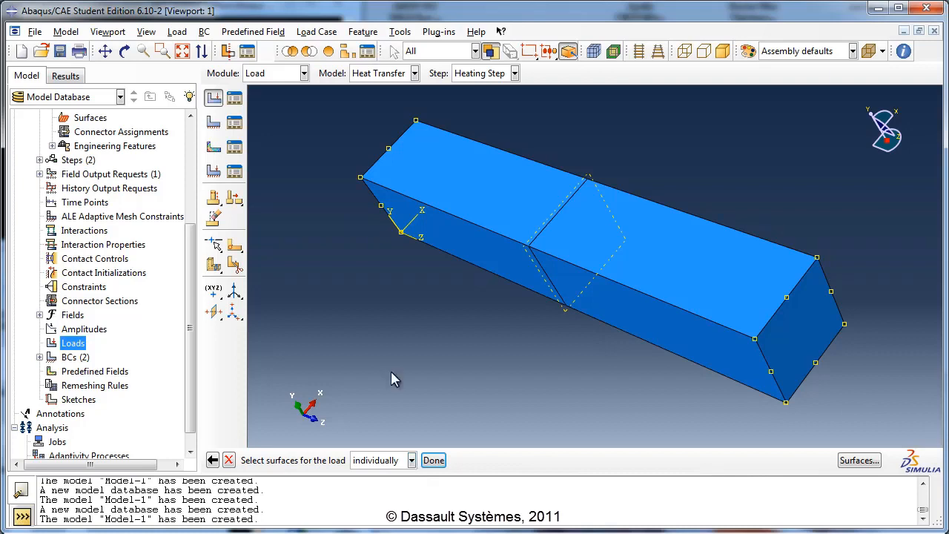
- Apply the Heat Flux load to the top face of the half nearest the origin, with uniform distribution and magnitude 5000
{"action": "left_click", "coordinate": [496, 225]}
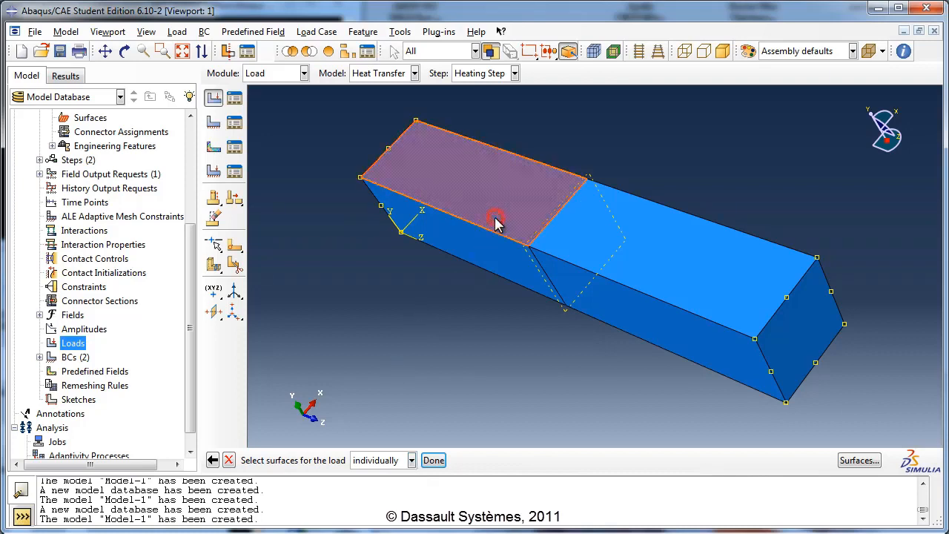
{"action": "left_click", "coordinate": [431, 460]}
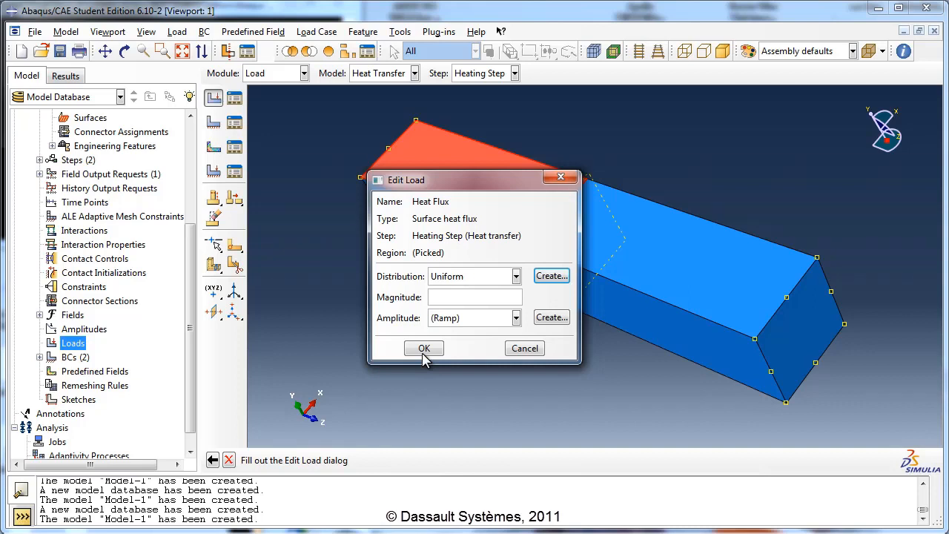
{"action": "left_click", "coordinate": [450, 277]}
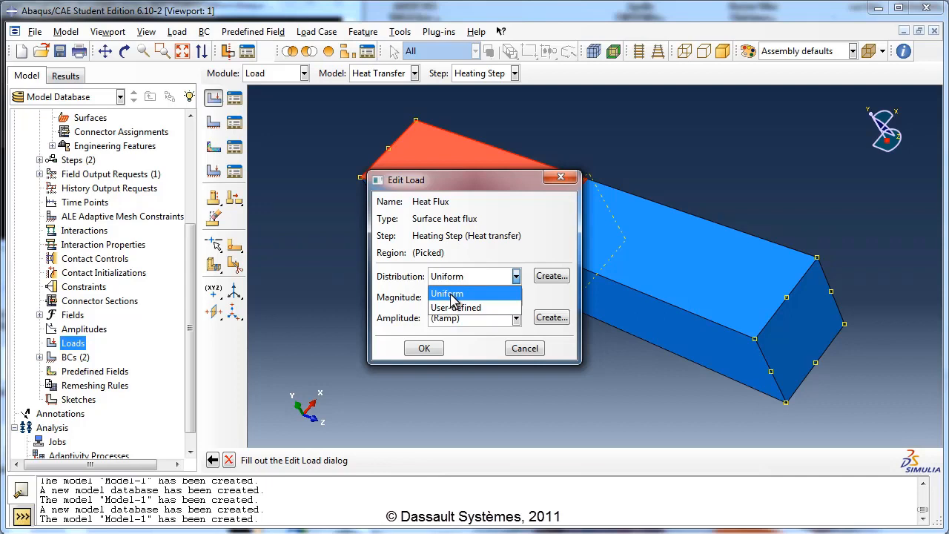
{"action": "left_click", "coordinate": [452, 296]}
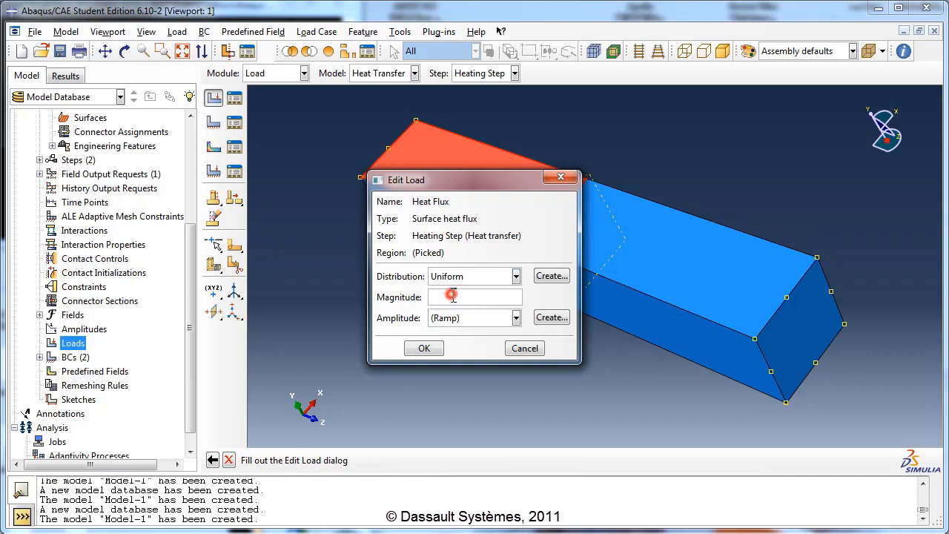
{"action": "left_click", "coordinate": [450, 298]}
{"action": "type", "text": "5000"}
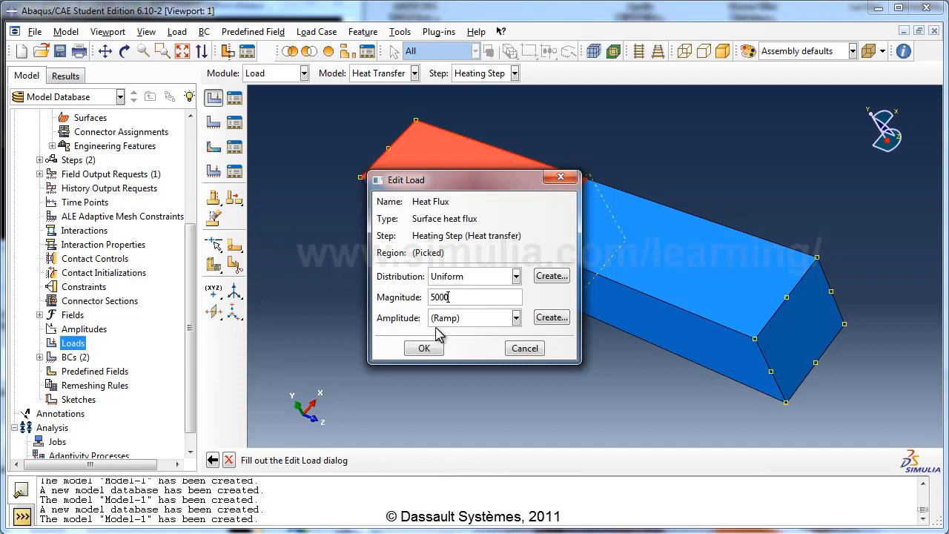
{"action": "left_click", "coordinate": [425, 349]}
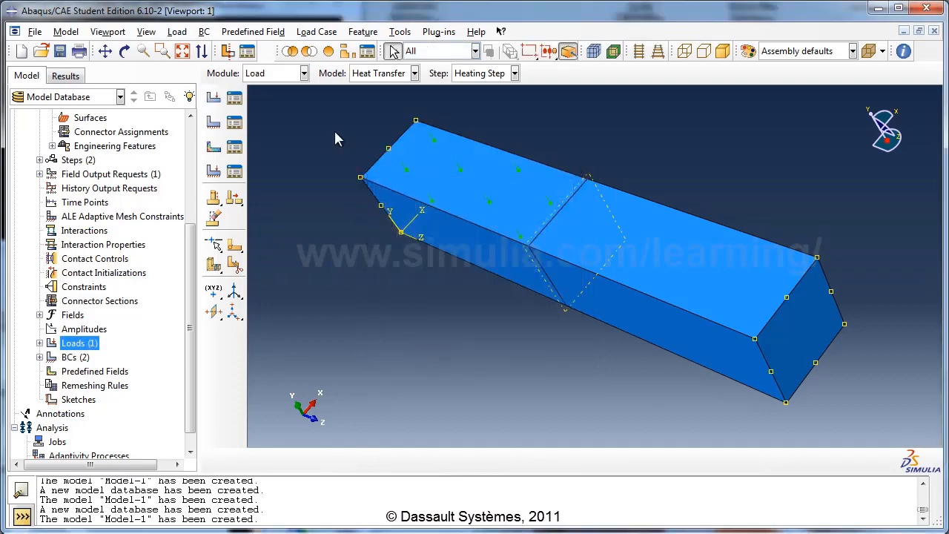
- Create a Surface film condition interaction named Convection in the Heating Step
{"action": "left_click", "coordinate": [125, 50]}
{"action": "left_click_drag", "start_coordinate": [526, 256], "coordinate": [584, 221]}
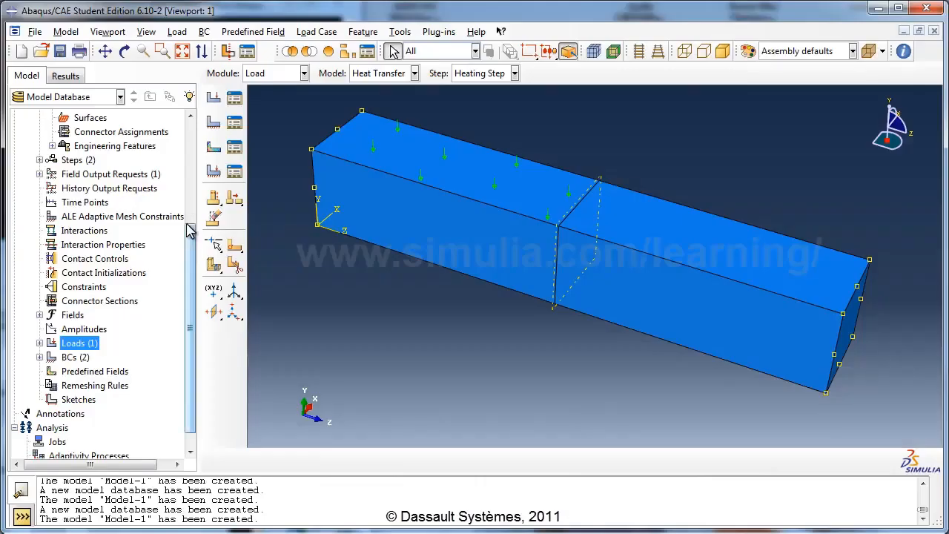
{"action": "scroll", "coordinate": [189, 230], "scroll_direction": "up", "scroll_amount": 2}
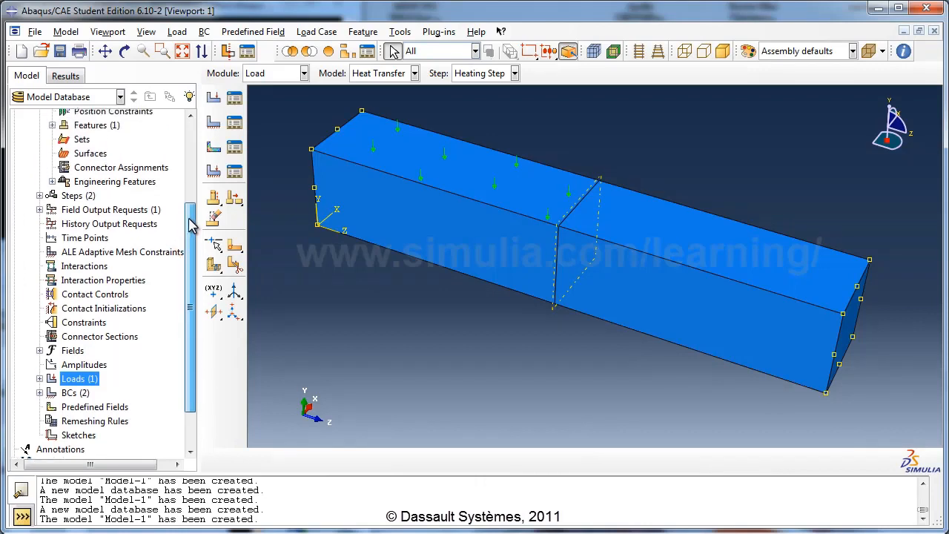
{"action": "left_click", "coordinate": [98, 266]}
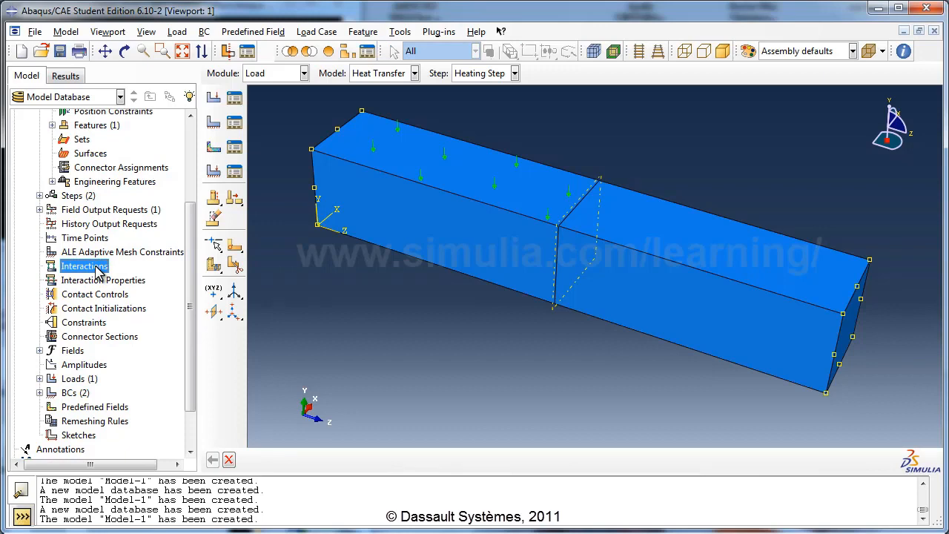
{"action": "double_click", "coordinate": [84, 266]}
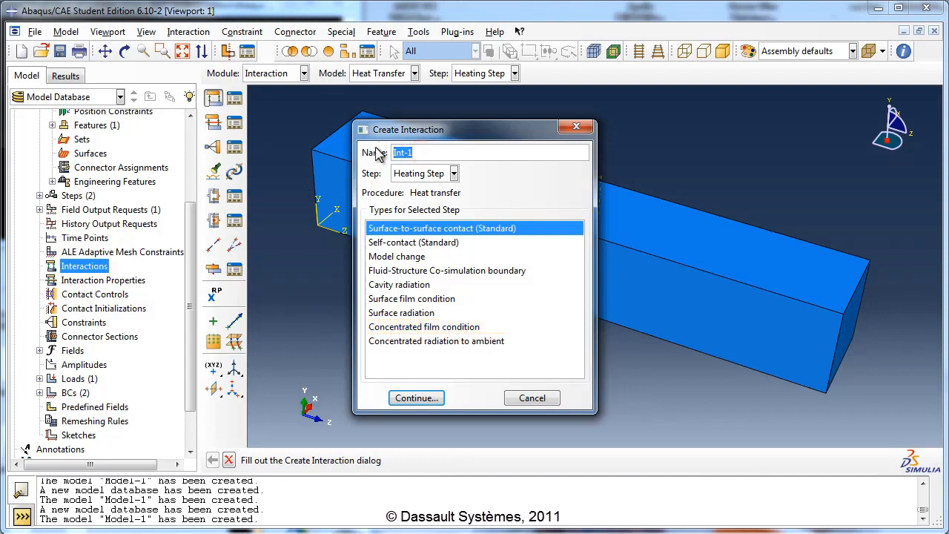
{"action": "type", "text": "Convection"}
{"action": "left_click", "coordinate": [415, 173]}
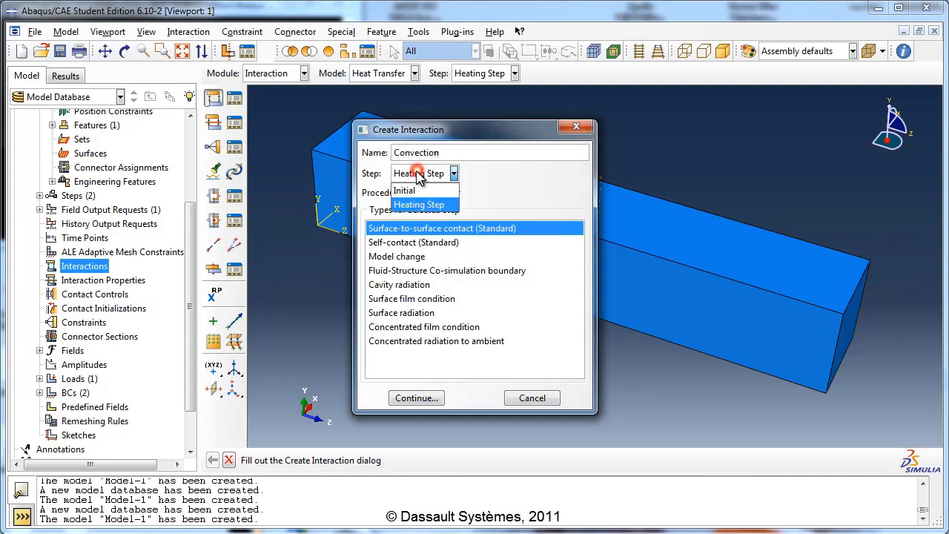
{"action": "left_click", "coordinate": [417, 205]}
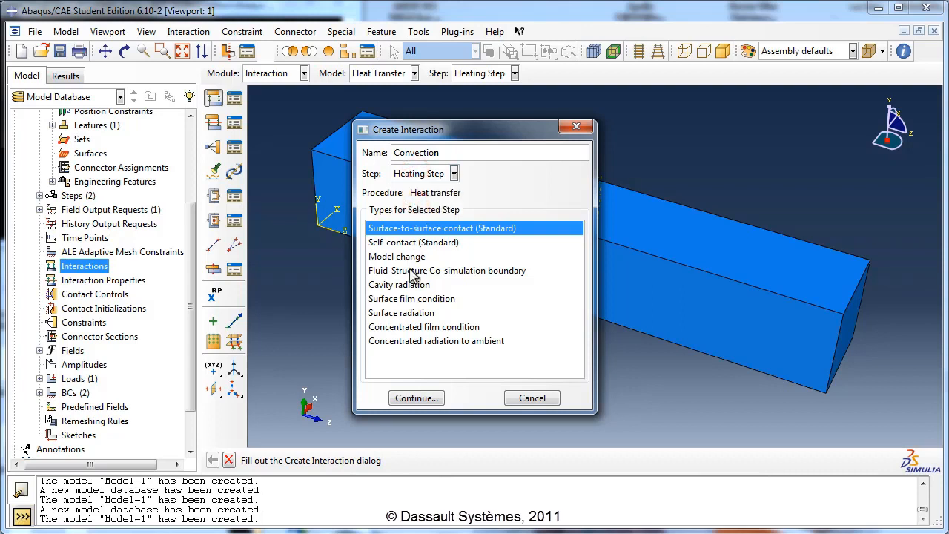
{"action": "left_click", "coordinate": [443, 299]}
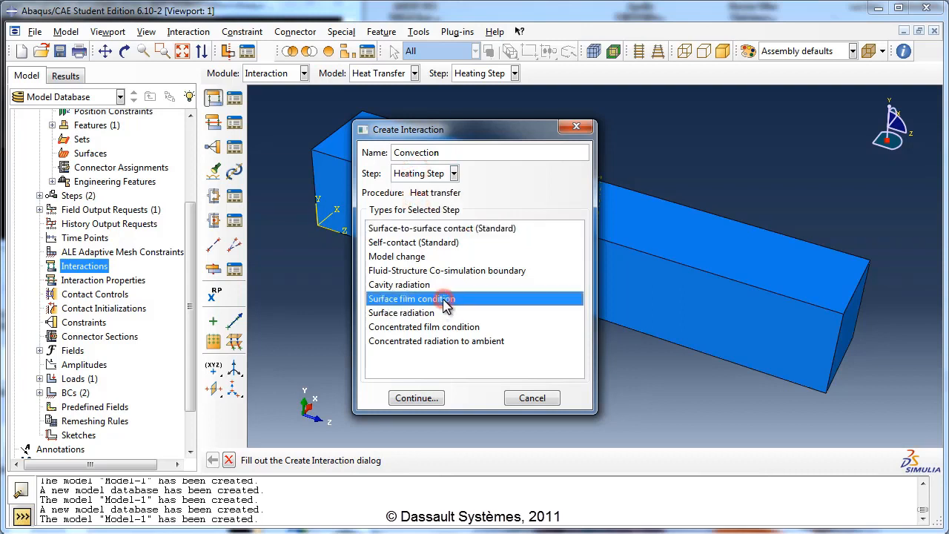
{"action": "left_click", "coordinate": [419, 397]}
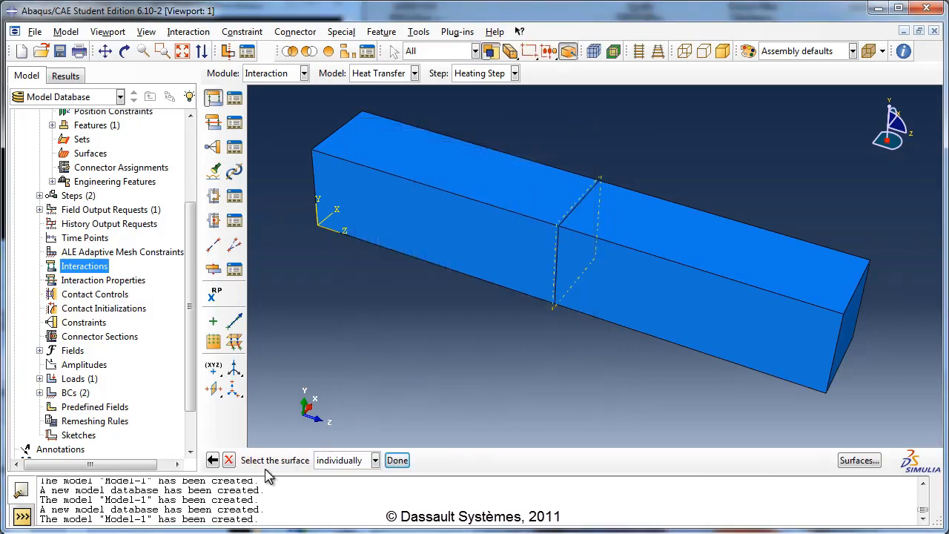
- Assign Convection to the top face of the half away from the origin and set its film coefficient to 13
{"action": "left_click", "coordinate": [686, 254]}
{"action": "left_click", "coordinate": [397, 461]}
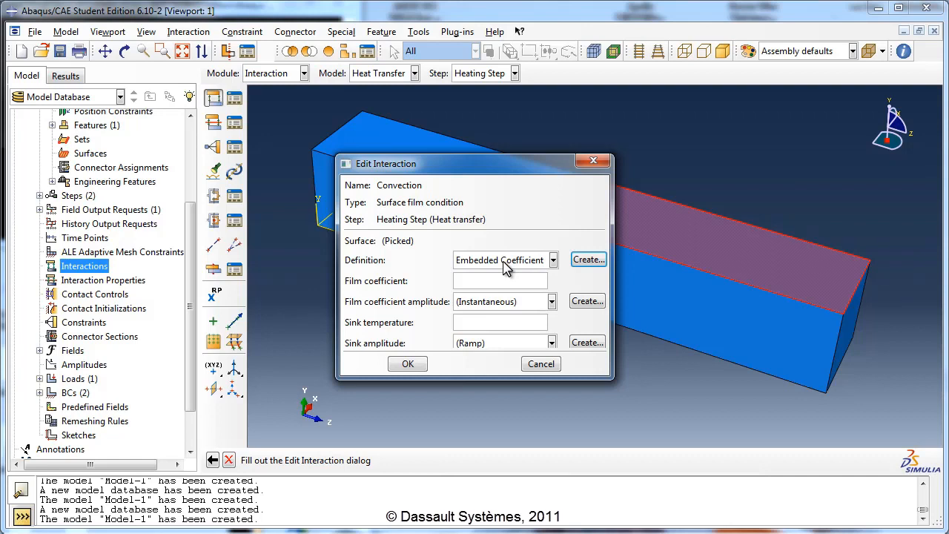
{"action": "left_click", "coordinate": [460, 281]}
{"action": "left_click", "coordinate": [460, 282]}
{"action": "type", "text": "13"}
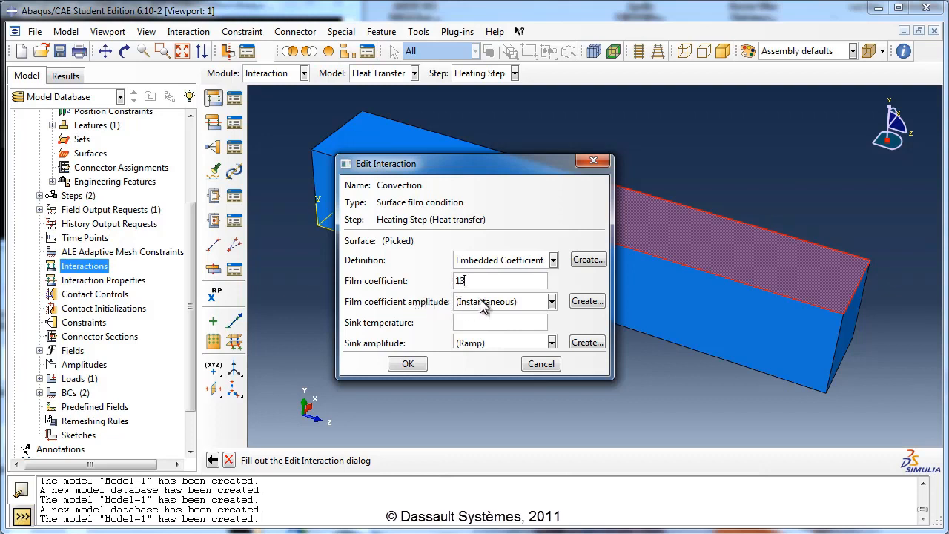
- Use the Instantaneous film coefficient amplitude and a sink temperature of 200 with Ramp amplitude, and save the Convection interaction
{"action": "left_click", "coordinate": [483, 303]}
{"action": "left_click", "coordinate": [482, 302]}
{"action": "left_click", "coordinate": [473, 324]}
{"action": "type", "text": "200"}
{"action": "left_click", "coordinate": [478, 343]}
{"action": "left_click", "coordinate": [478, 345]}
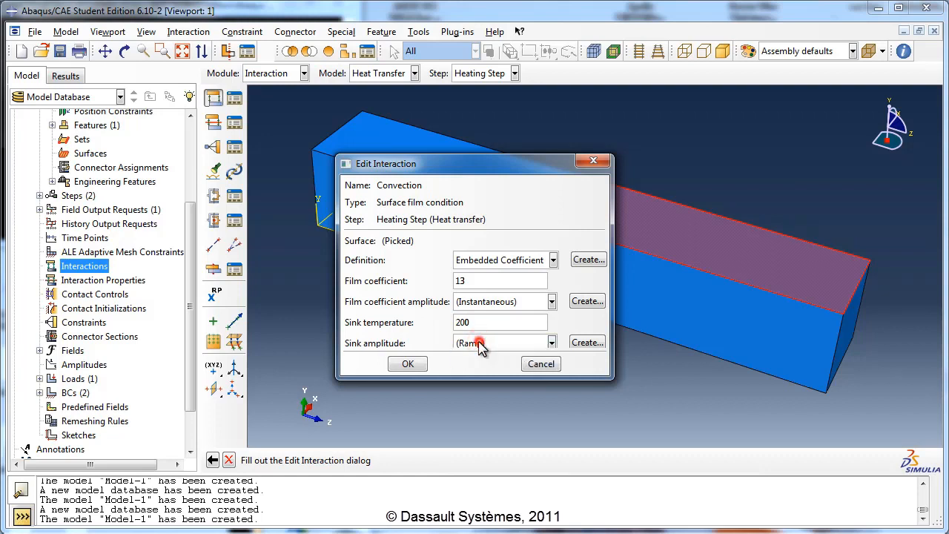
{"action": "left_click", "coordinate": [412, 367]}
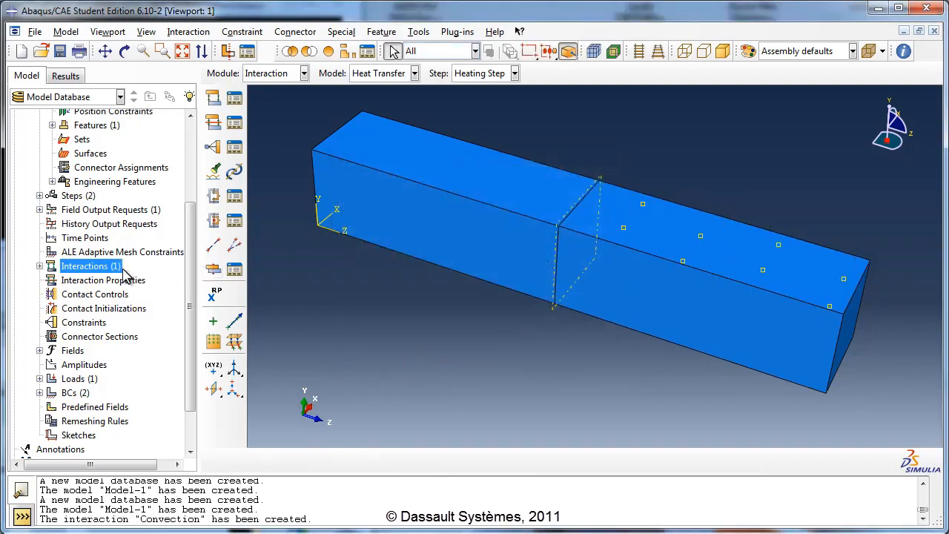
- Create a Surface radiation interaction named Radiation in the Heating Step
{"action": "double_click", "coordinate": [109, 267]}
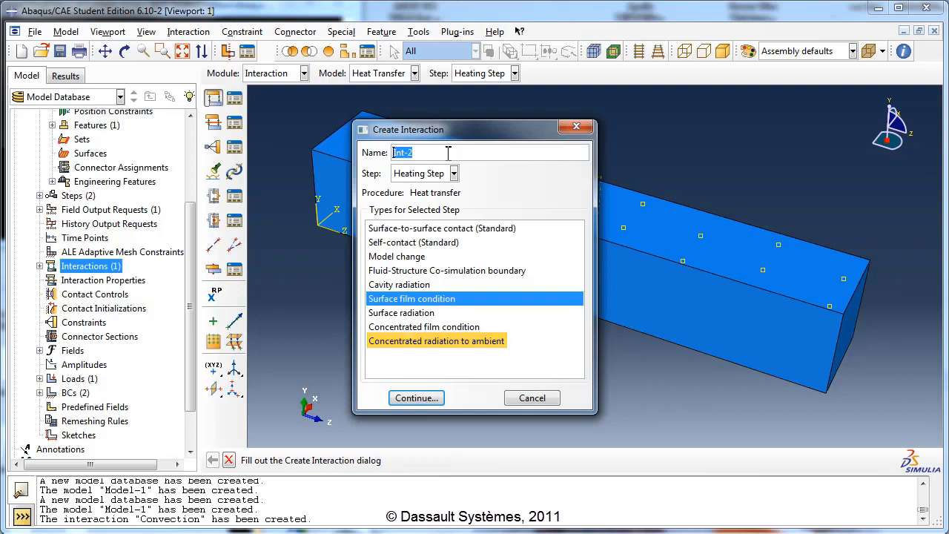
{"action": "left_click_drag", "start_coordinate": [445, 153], "coordinate": [366, 151]}
{"action": "type", "text": "R"}
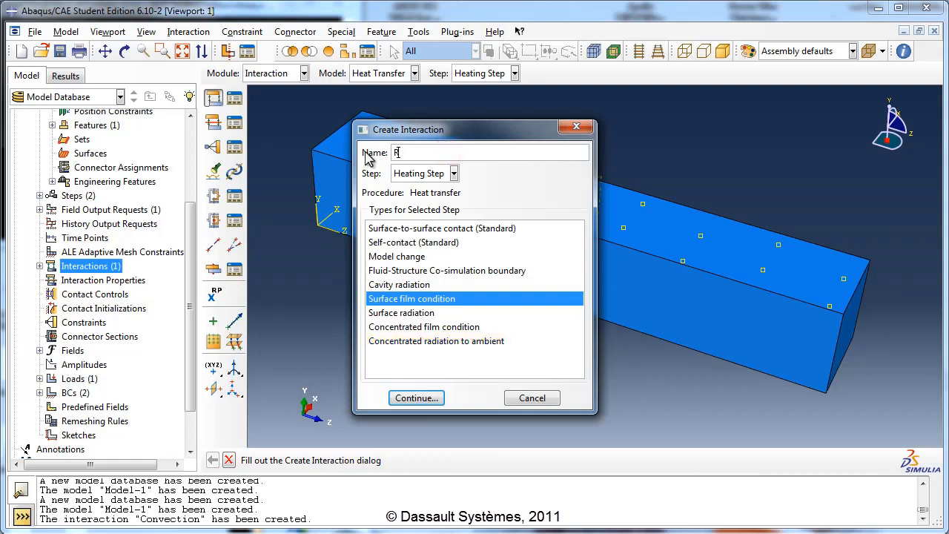
{"action": "type", "text": "adiation"}
{"action": "left_click", "coordinate": [406, 182]}
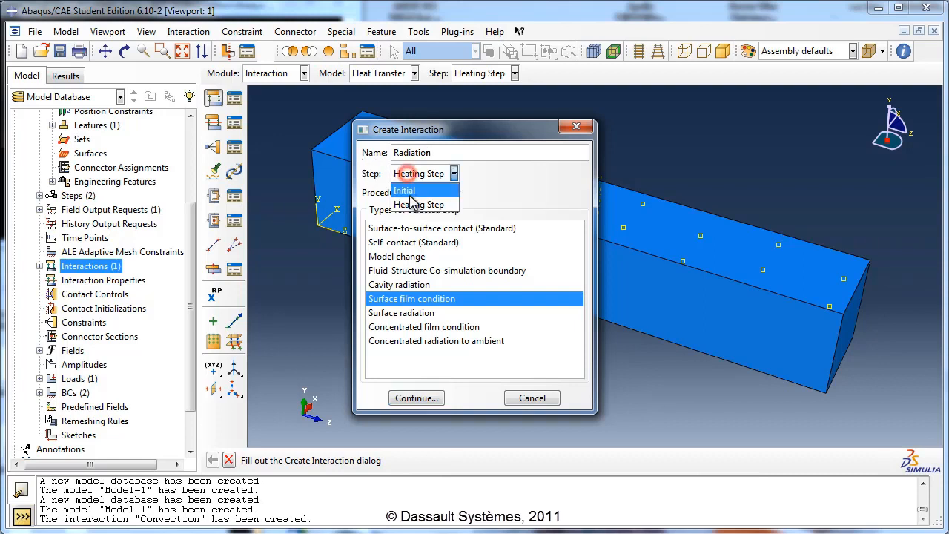
{"action": "left_click", "coordinate": [411, 201]}
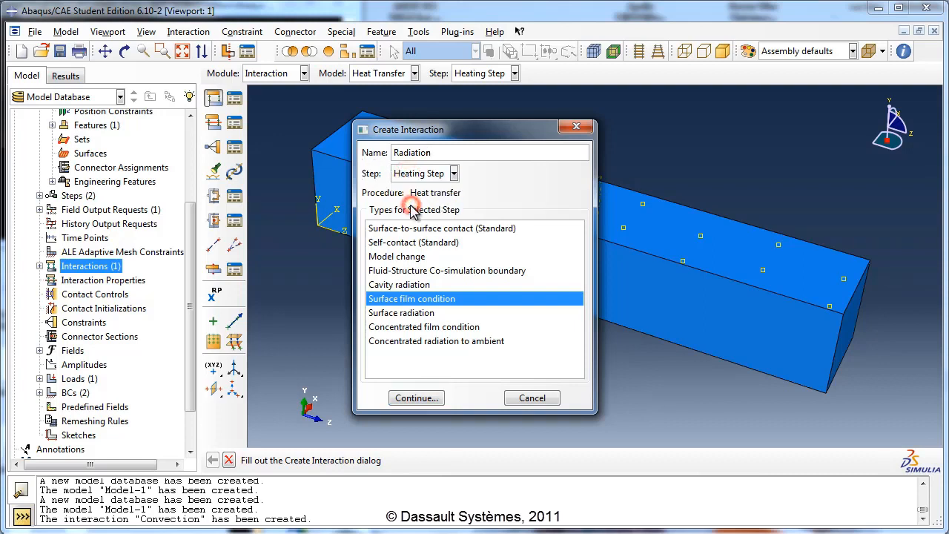
{"action": "left_click", "coordinate": [404, 313]}
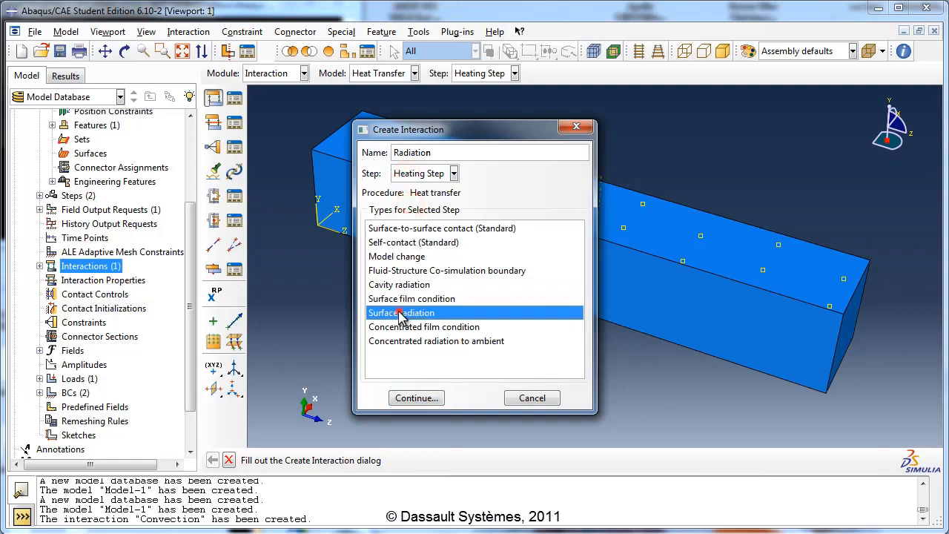
{"action": "left_click", "coordinate": [425, 396]}
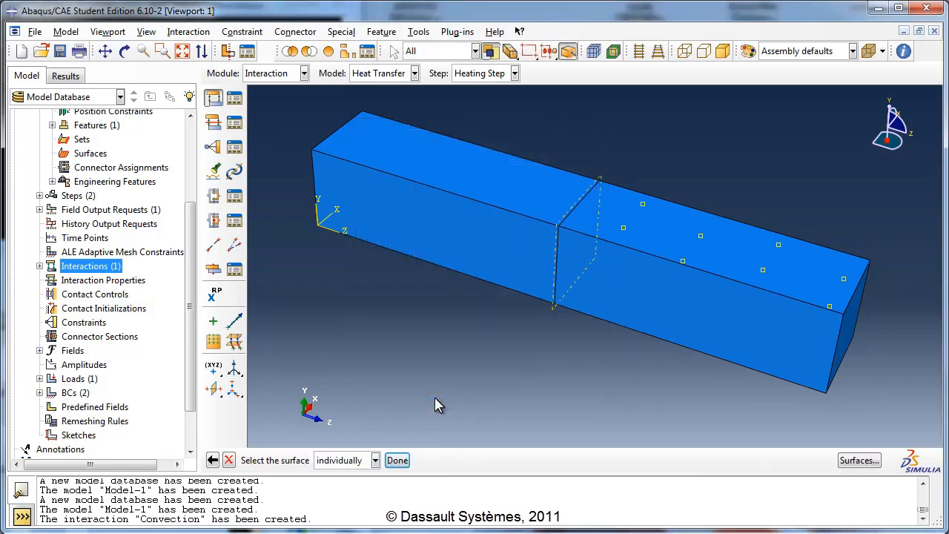
- Assign Radiation to the front side face of the half away from the origin, with a uniform emissivity of 0.78
{"action": "left_click", "coordinate": [637, 309]}
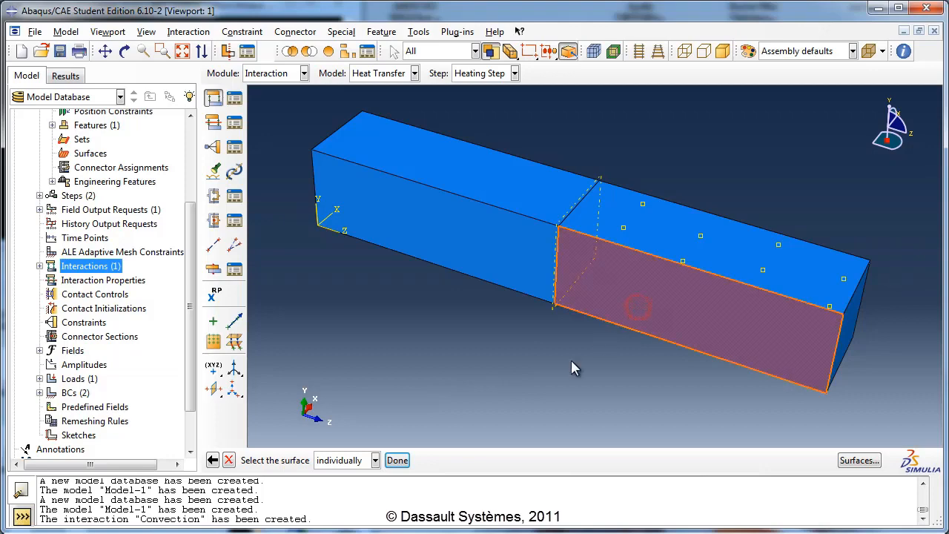
{"action": "left_click", "coordinate": [397, 460]}
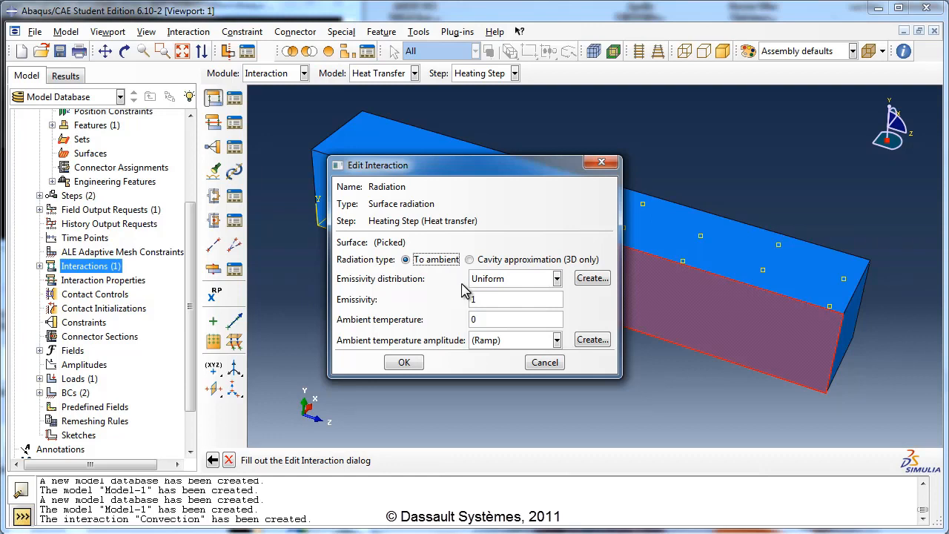
{"action": "left_click", "coordinate": [487, 279]}
{"action": "left_click", "coordinate": [488, 280]}
{"action": "double_click", "coordinate": [486, 300]}
{"action": "type", "text": "0.78"}
- Set the Radiation ambient temperature to 320 with the Ramp amplitude and save the interaction
{"action": "double_click", "coordinate": [480, 320]}
{"action": "type", "text": "320"}
{"action": "left_click", "coordinate": [487, 341]}
{"action": "left_click", "coordinate": [486, 356]}
{"action": "left_click", "coordinate": [416, 363]}
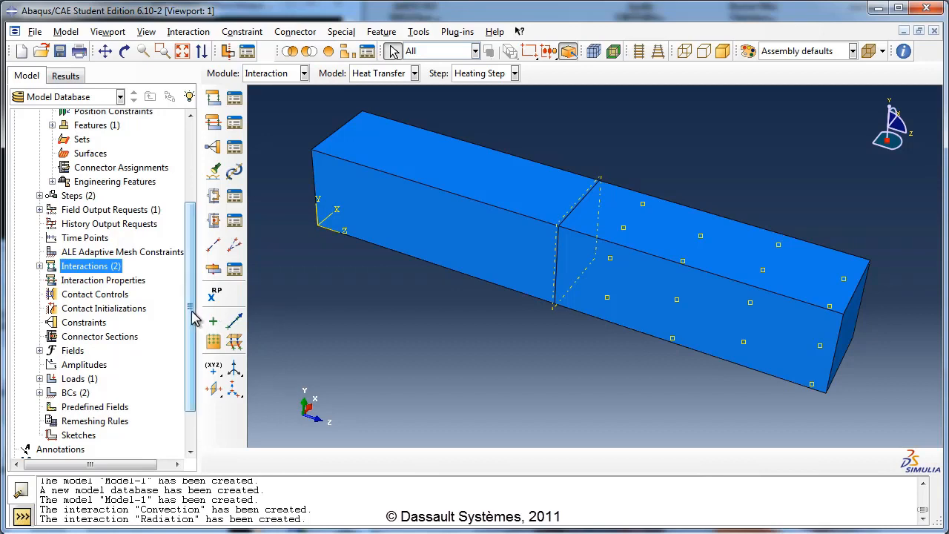
- Define the absolute zero temperature as -273.15 in the Heat Transfer model's attributes
{"action": "left_click_drag", "start_coordinate": [191, 313], "coordinate": [201, 233]}
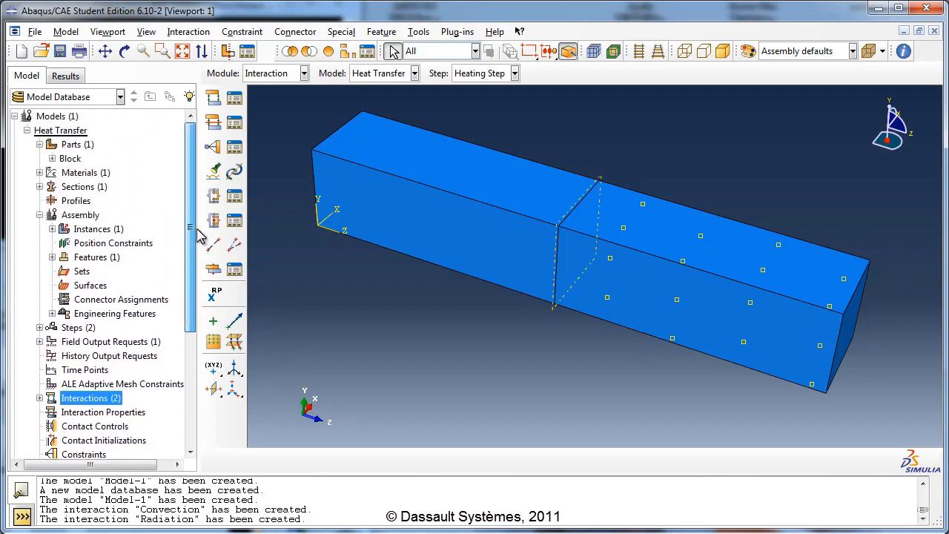
{"action": "left_click", "coordinate": [39, 215]}
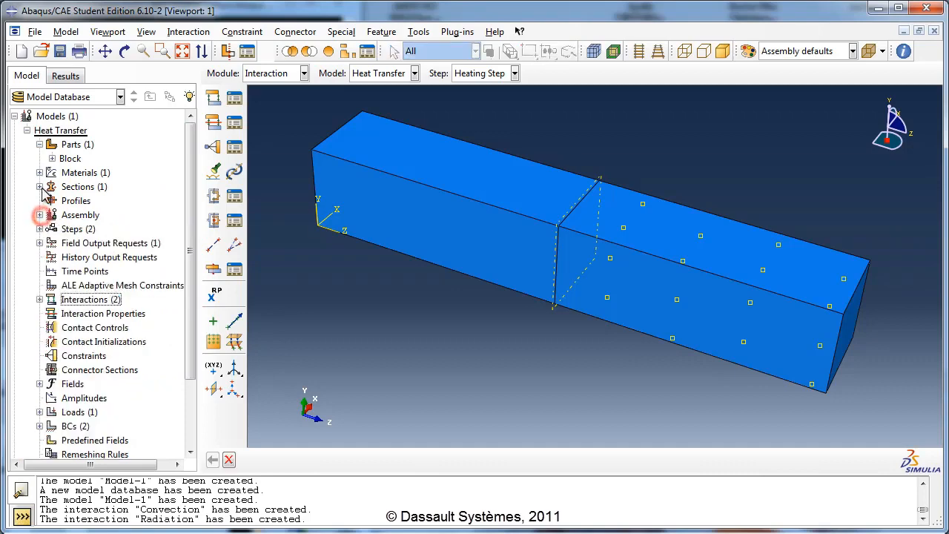
{"action": "right_click", "coordinate": [42, 134]}
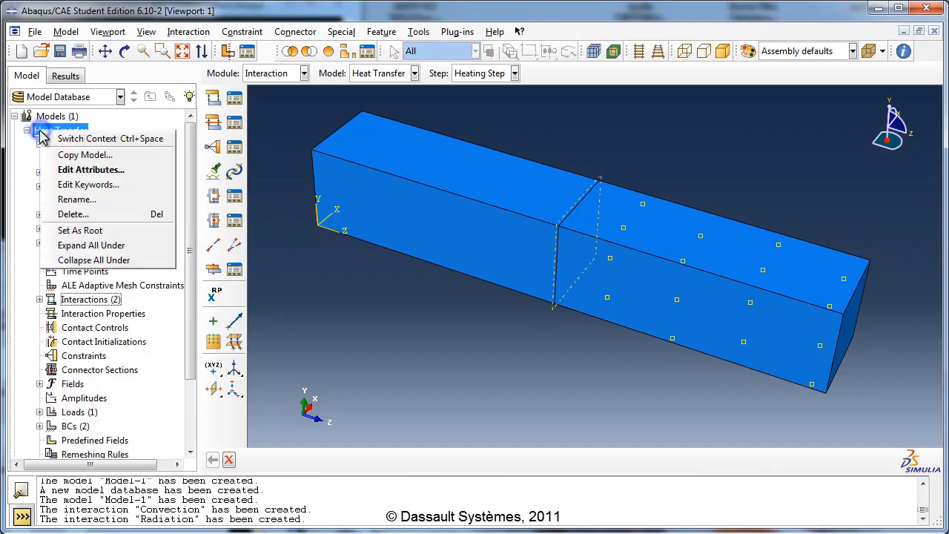
{"action": "left_click", "coordinate": [95, 170]}
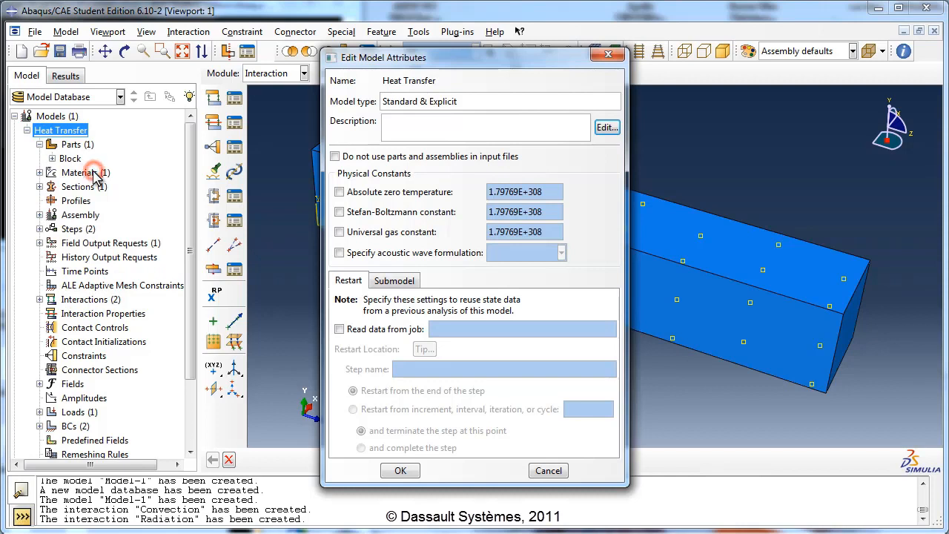
{"action": "left_click", "coordinate": [339, 193]}
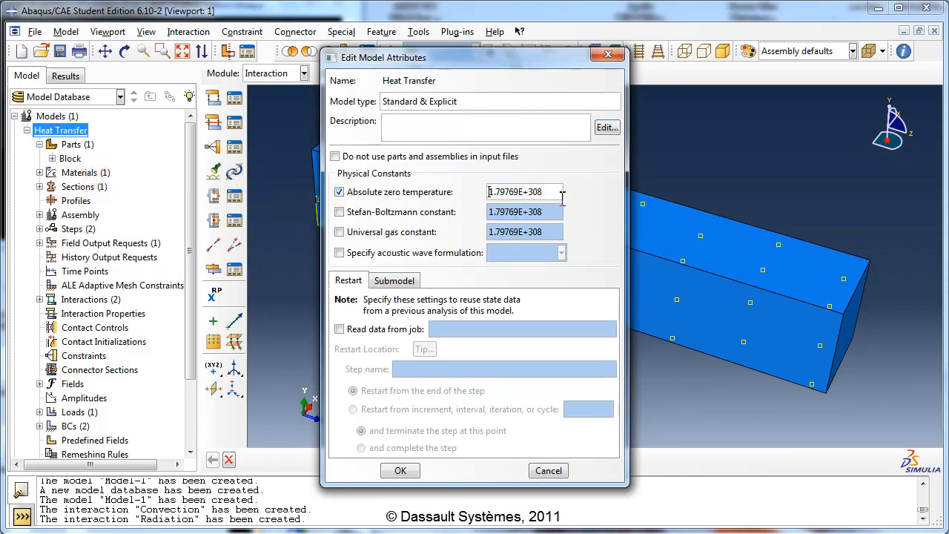
{"action": "left_click_drag", "start_coordinate": [558, 194], "coordinate": [481, 199]}
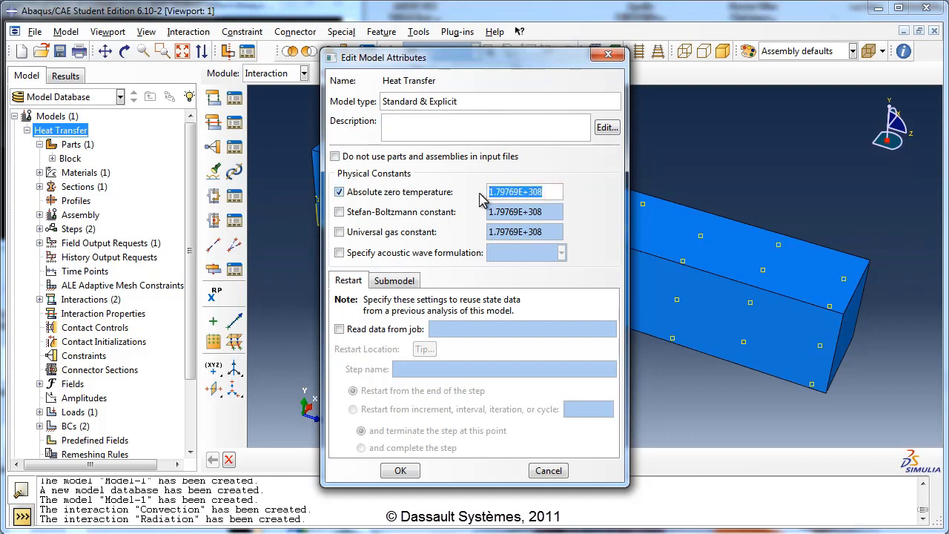
{"action": "type", "text": "-2"}
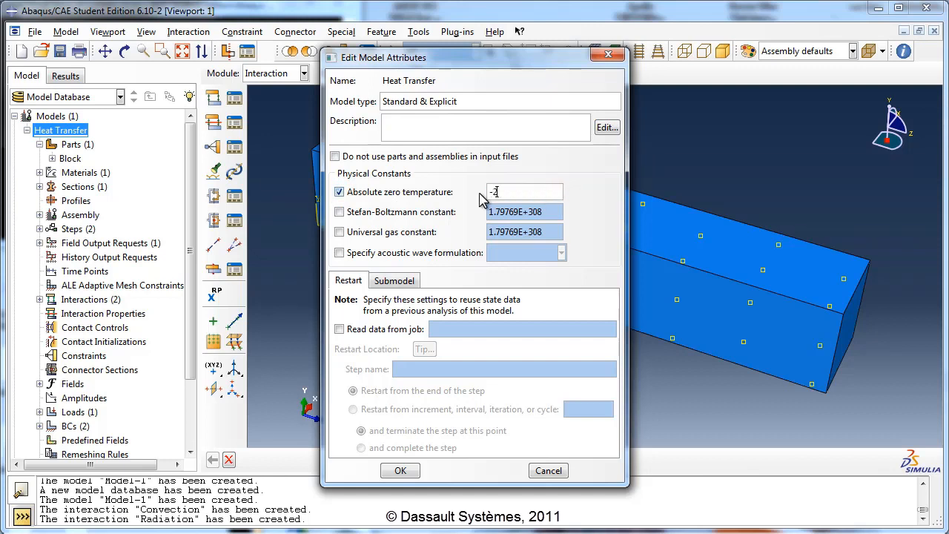
{"action": "type", "text": "73.15"}
- Define the Stefan-Boltzmann constant as 5.67E-8 and save the model attributes
{"action": "left_click", "coordinate": [407, 212]}
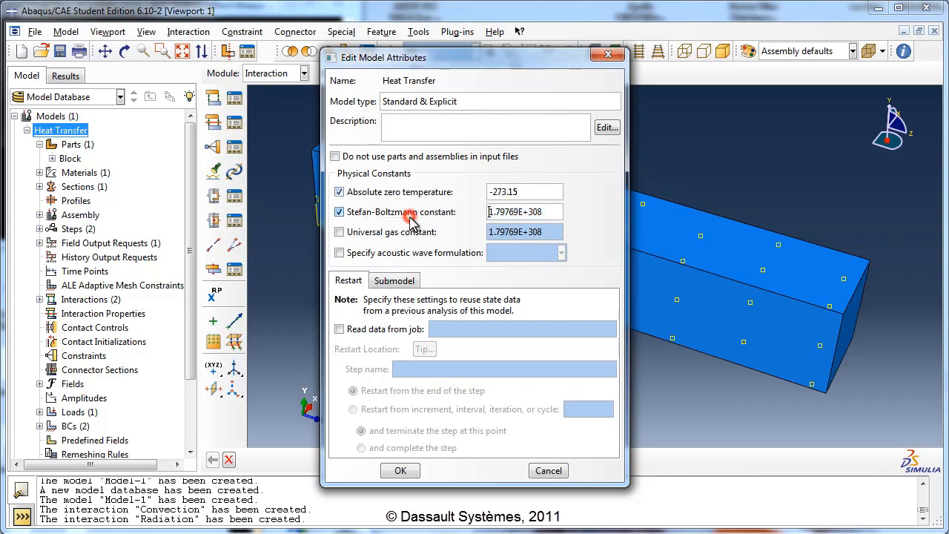
{"action": "left_click_drag", "start_coordinate": [556, 214], "coordinate": [474, 221]}
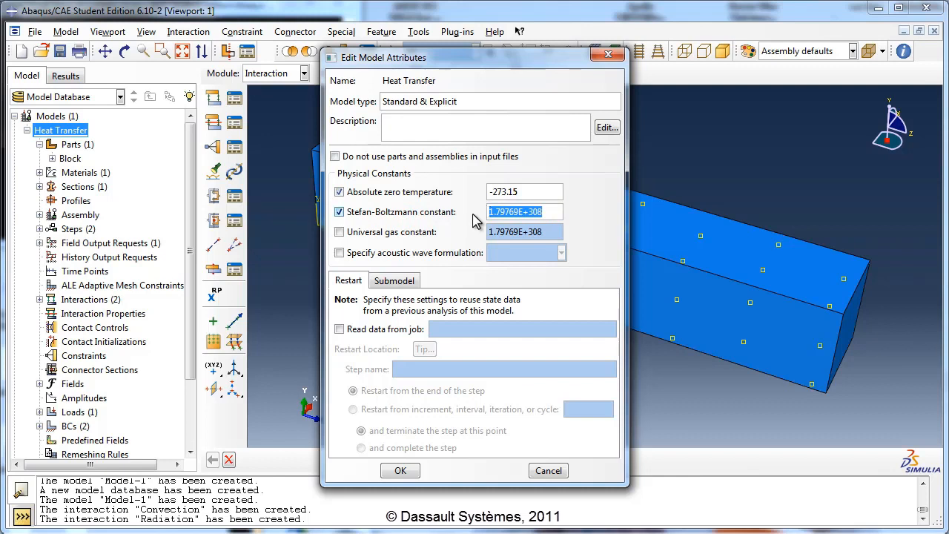
{"action": "type", "text": "5.6"}
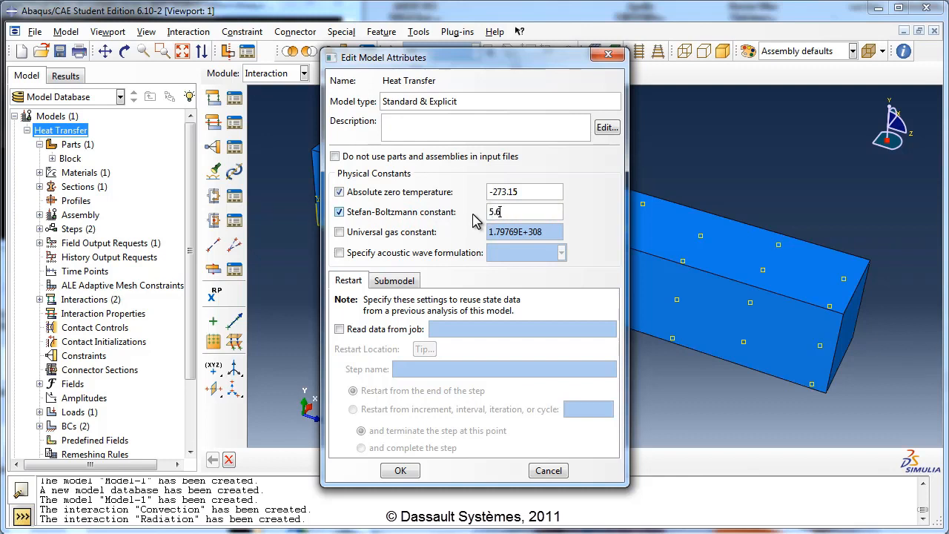
{"action": "type", "text": "7E-8"}
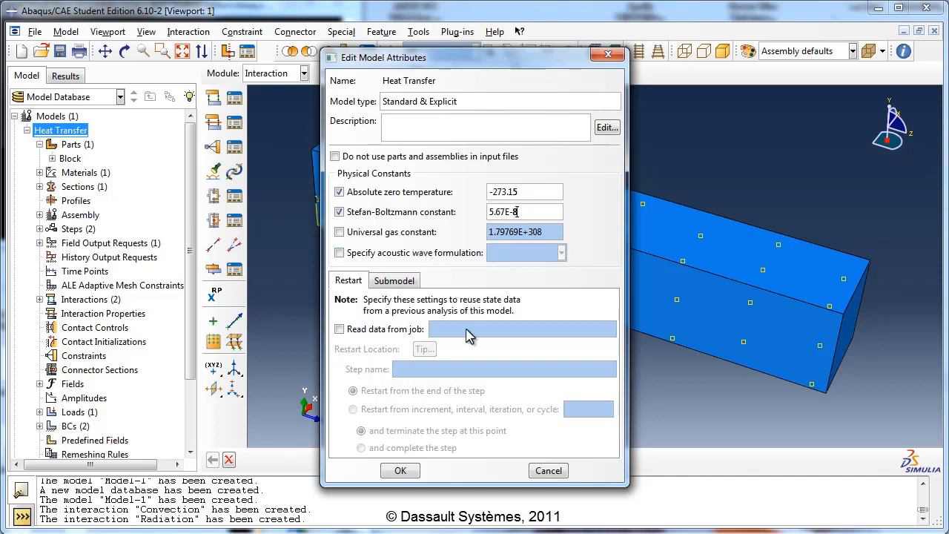
{"action": "left_click", "coordinate": [393, 472]}
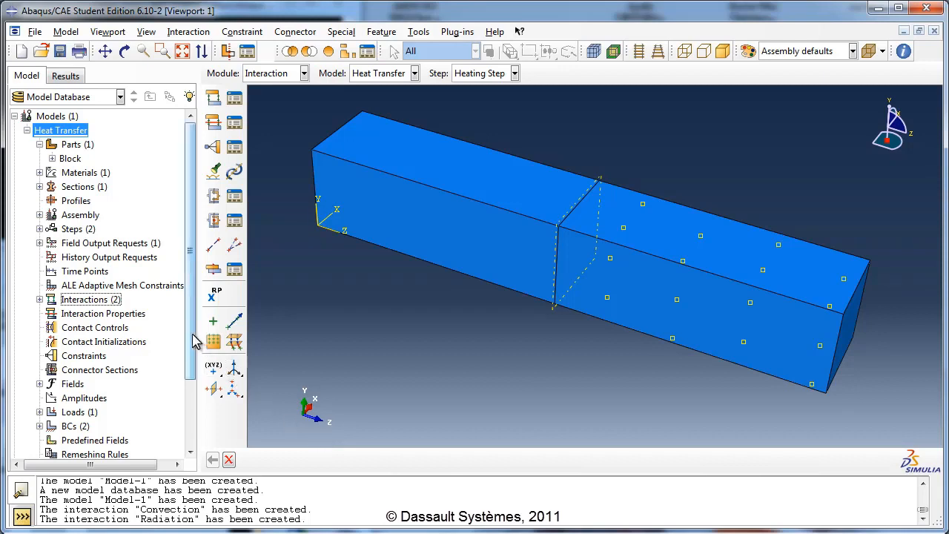
- Open the mesh of the Block part for editing
{"action": "left_click_drag", "start_coordinate": [195, 337], "coordinate": [194, 399]}
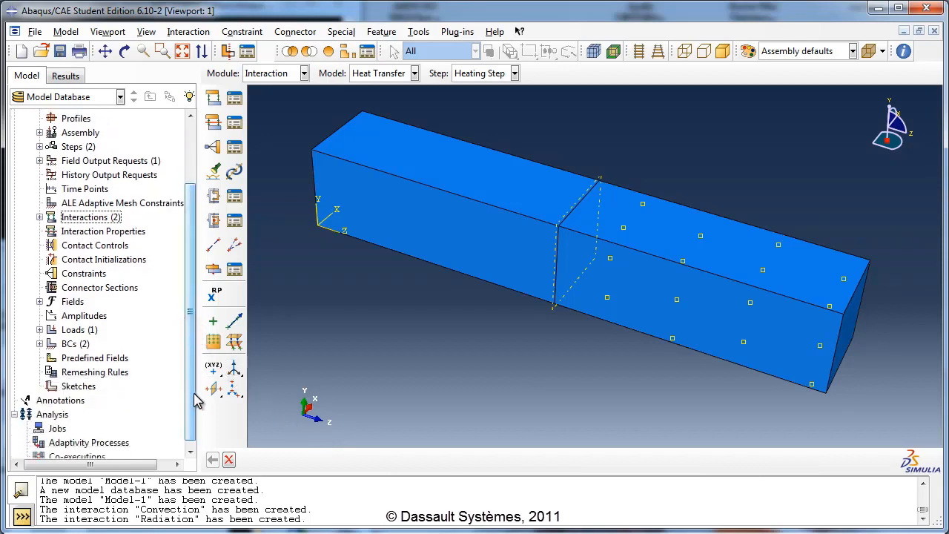
{"action": "left_click_drag", "start_coordinate": [185, 315], "coordinate": [188, 207]}
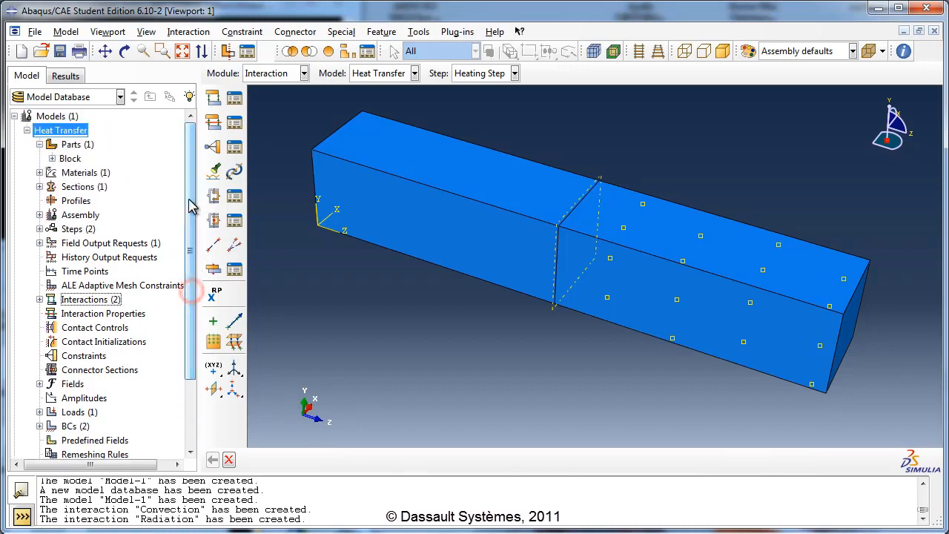
{"action": "left_click", "coordinate": [52, 159]}
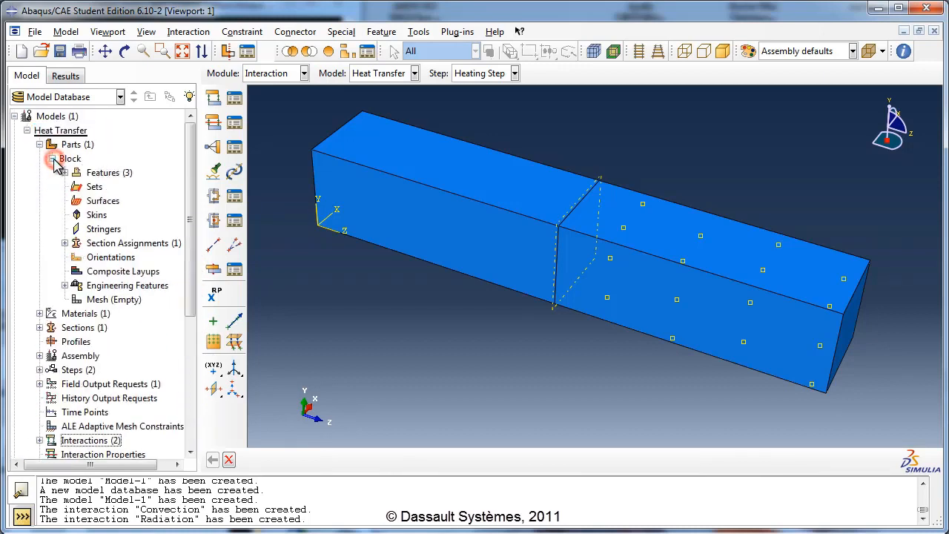
{"action": "left_click", "coordinate": [115, 300]}
{"action": "double_click", "coordinate": [115, 300]}
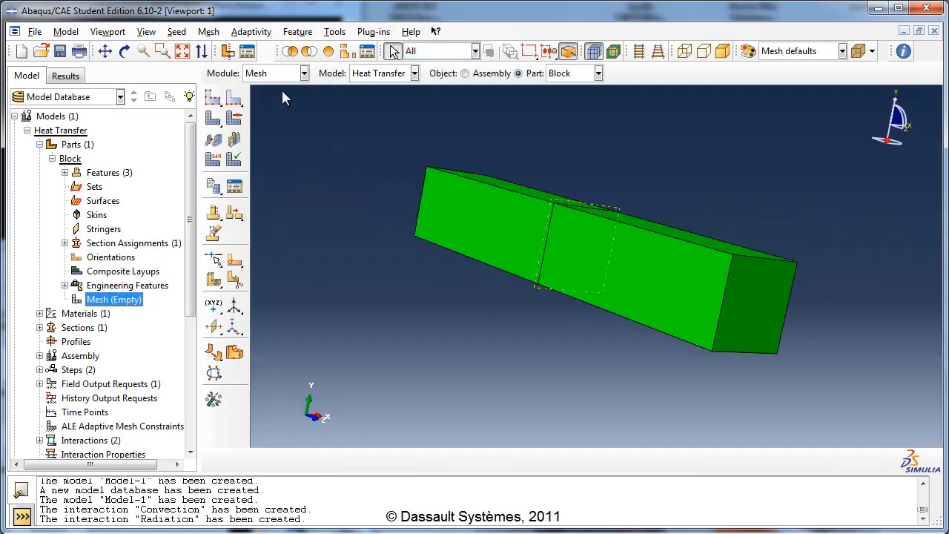
- Assign Standard, linear hex elements from the Heat Transfer family to both halves of the block
{"action": "left_click", "coordinate": [209, 31]}
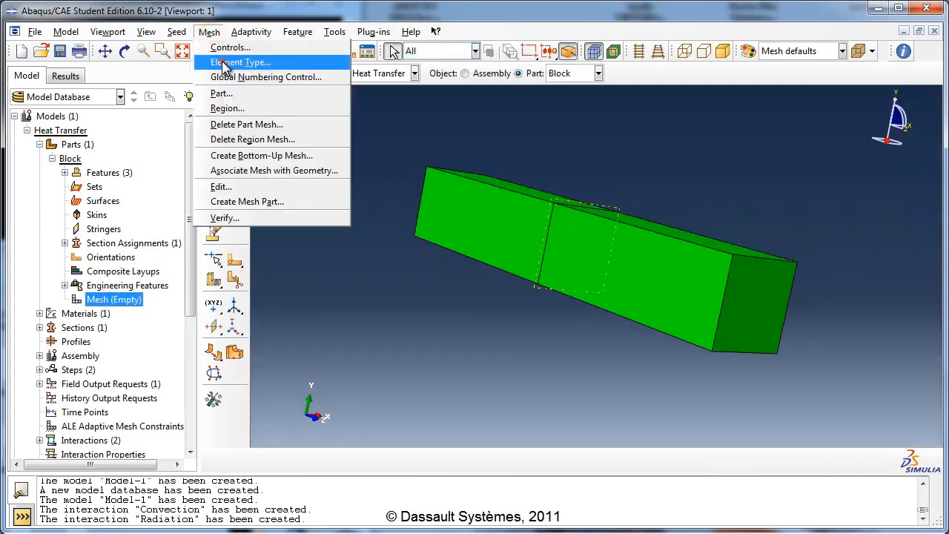
{"action": "left_click", "coordinate": [226, 63]}
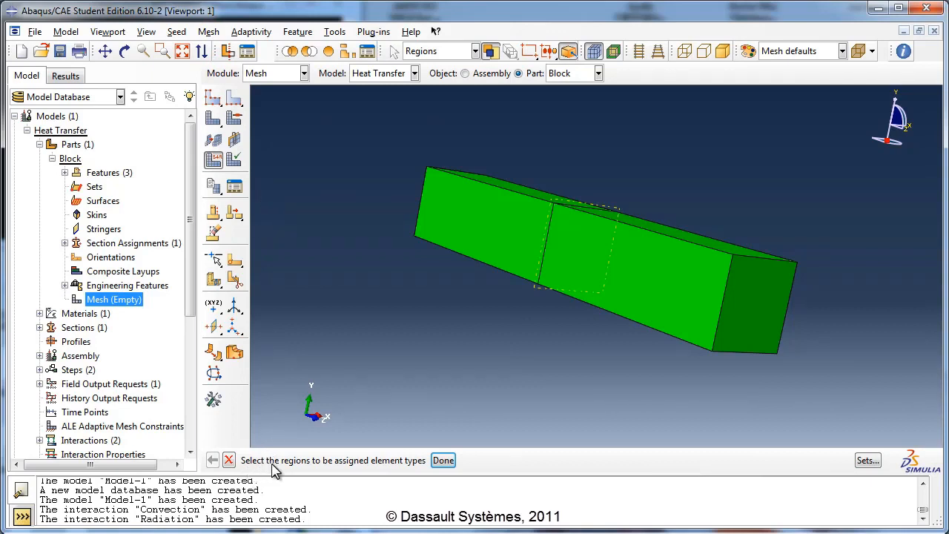
{"action": "left_click_drag", "start_coordinate": [353, 130], "coordinate": [824, 426]}
{"action": "left_click", "coordinate": [443, 460]}
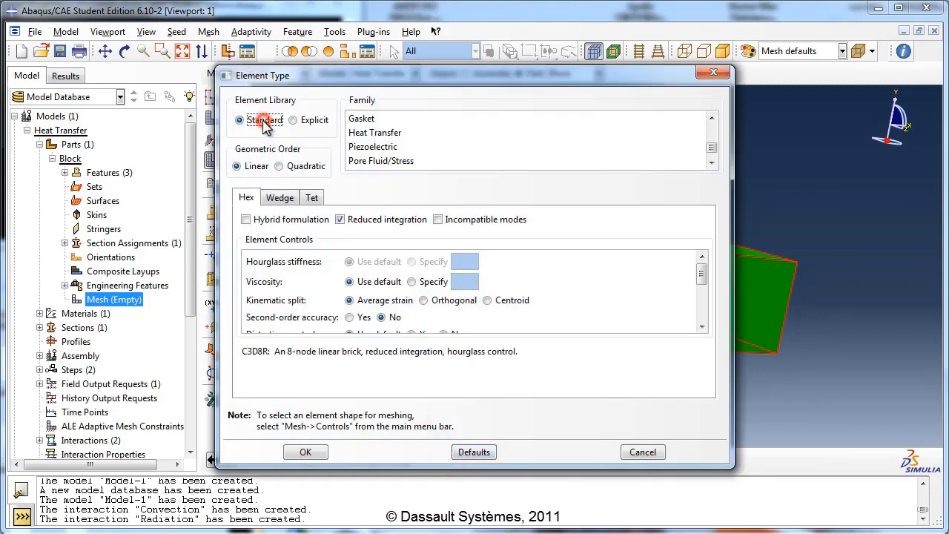
{"action": "left_click", "coordinate": [256, 166]}
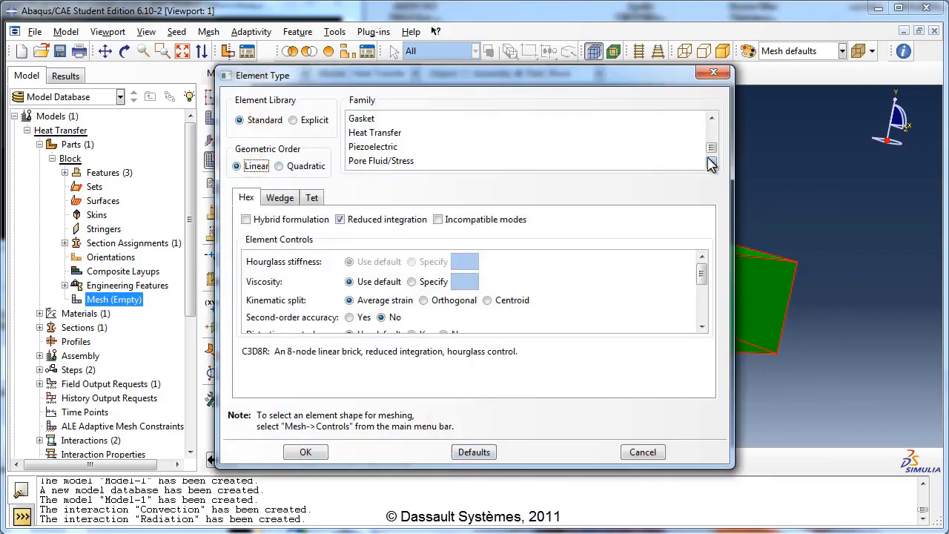
{"action": "left_click", "coordinate": [712, 118]}
{"action": "left_click", "coordinate": [382, 147]}
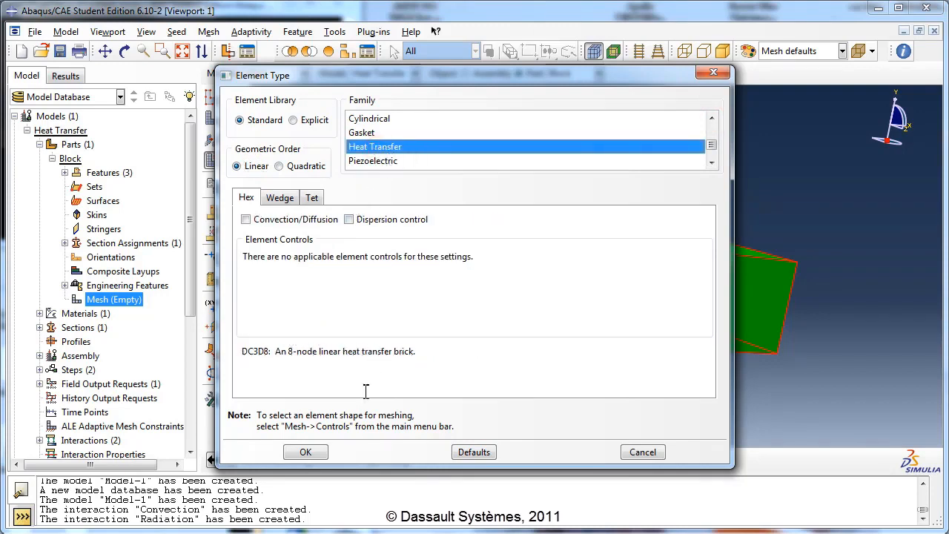
{"action": "left_click", "coordinate": [314, 453]}
{"action": "middle_click", "coordinate": [464, 298]}
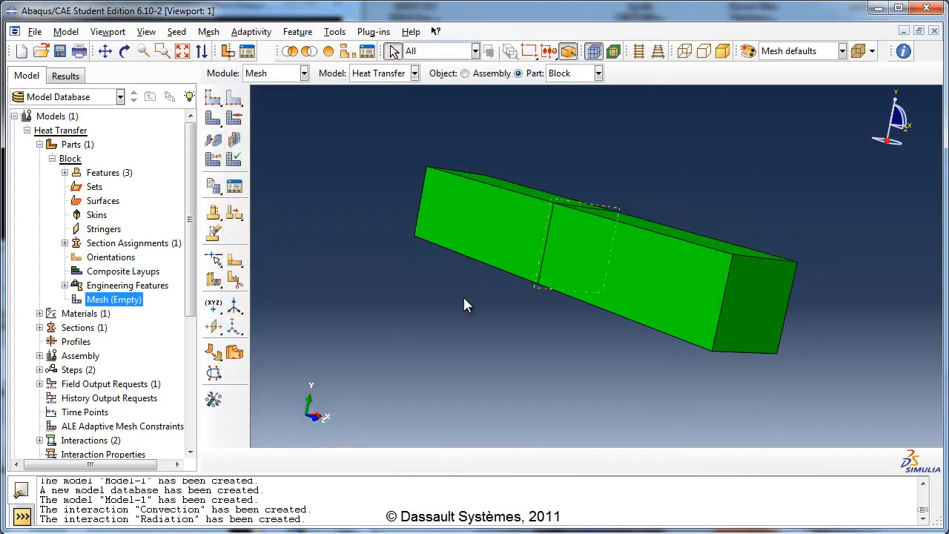
- Seed the Block part with an approximate global size of 0.25
{"action": "left_click", "coordinate": [176, 31]}
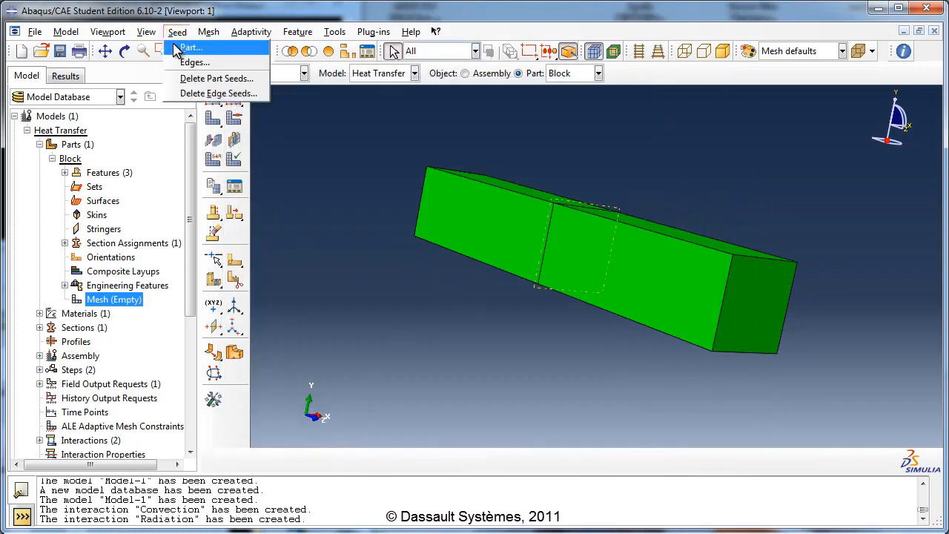
{"action": "left_click", "coordinate": [178, 46]}
{"action": "double_click", "coordinate": [474, 220]}
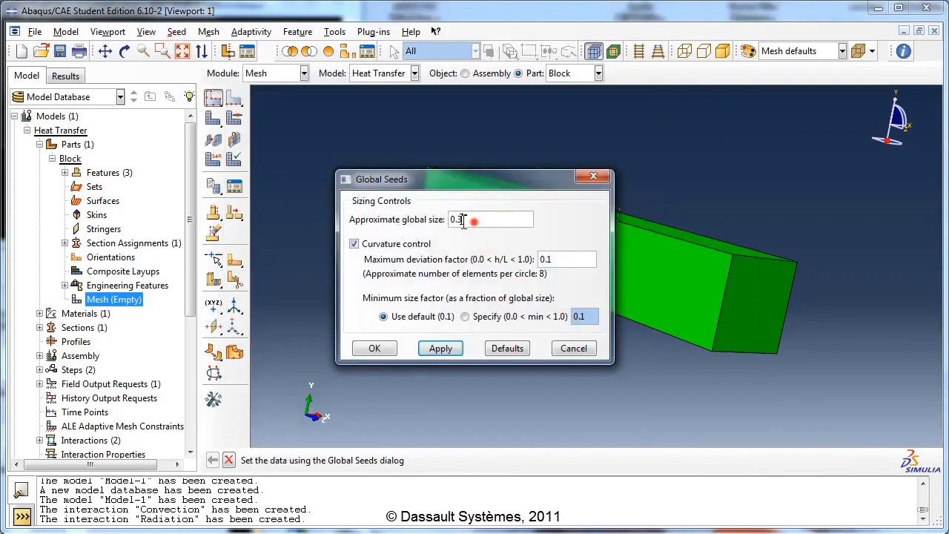
{"action": "type", "text": "0.25"}
{"action": "left_click", "coordinate": [384, 348]}
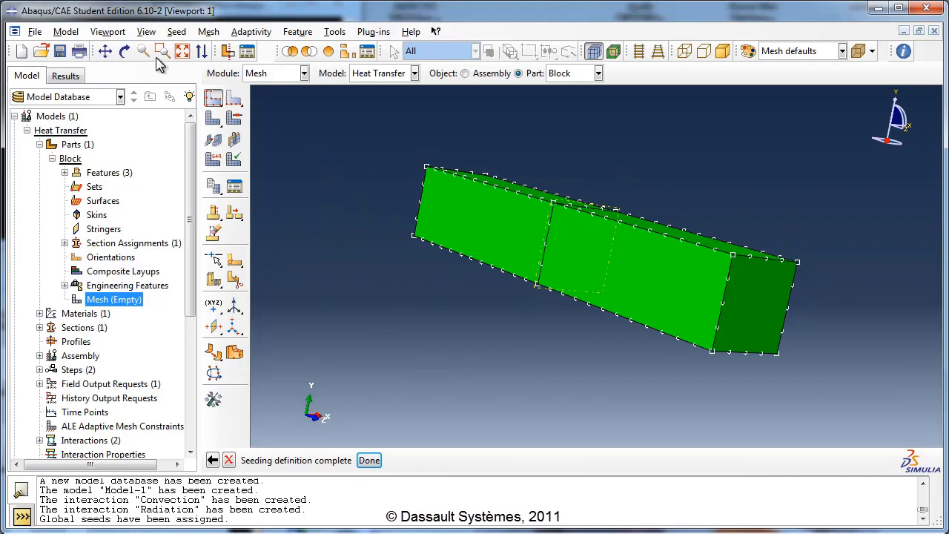
- Generate the mesh on the seeded Block part
{"action": "left_click", "coordinate": [123, 53]}
{"action": "left_click_drag", "start_coordinate": [391, 185], "coordinate": [615, 335]}
{"action": "left_click", "coordinate": [123, 53]}
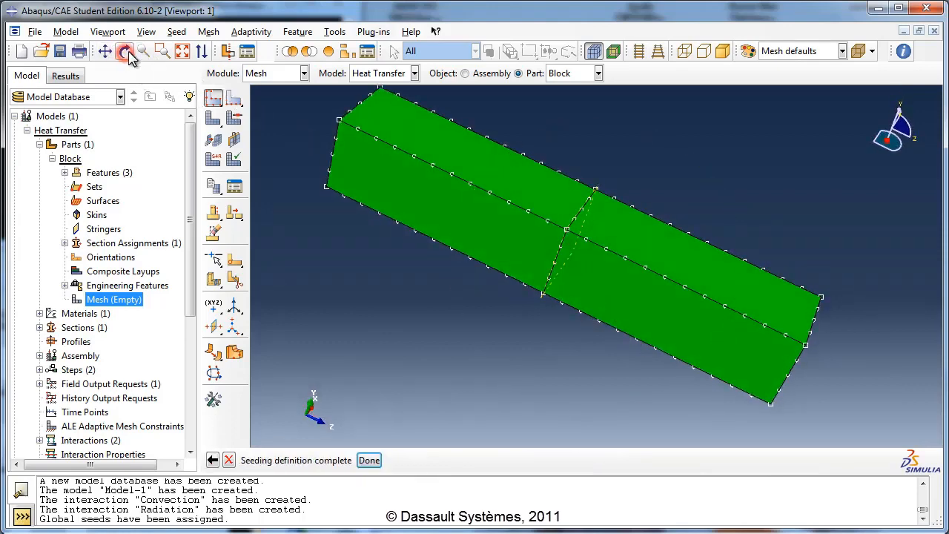
{"action": "left_click", "coordinate": [207, 32]}
{"action": "left_click", "coordinate": [219, 96]}
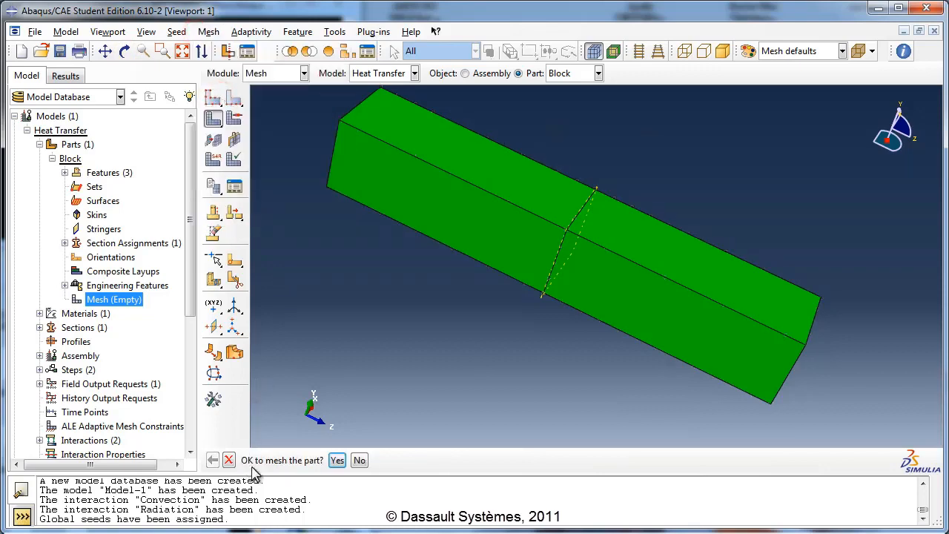
{"action": "left_click", "coordinate": [338, 461]}
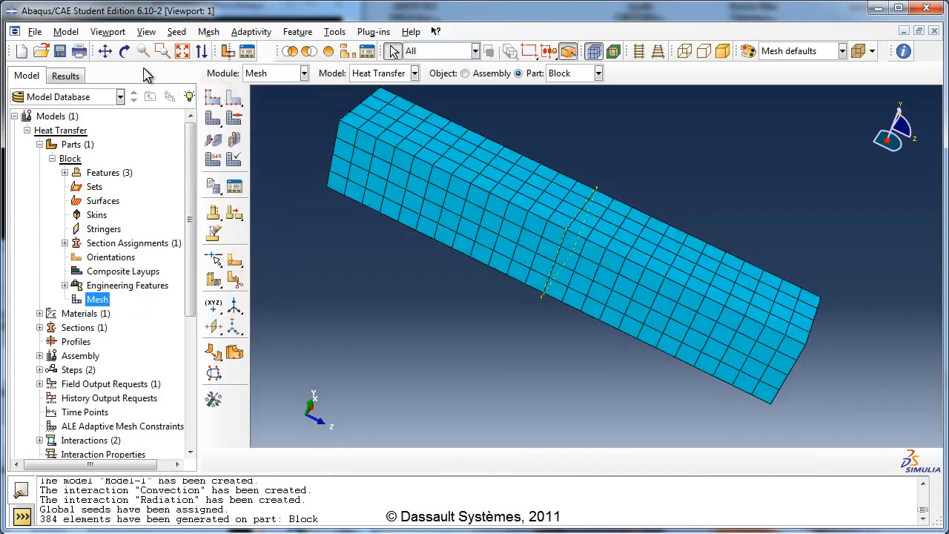
{"action": "left_click", "coordinate": [125, 51]}
{"action": "left_click_drag", "start_coordinate": [540, 325], "coordinate": [567, 288]}
{"action": "left_click", "coordinate": [124, 50]}
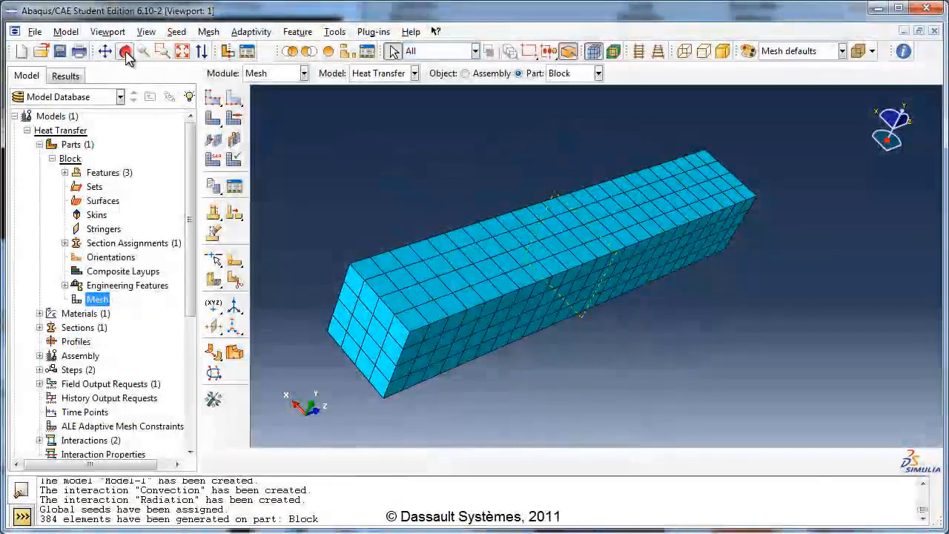
- Create an analysis job named HeatTransferJob from the Heat Transfer model
{"action": "left_click_drag", "start_coordinate": [191, 138], "coordinate": [187, 252]}
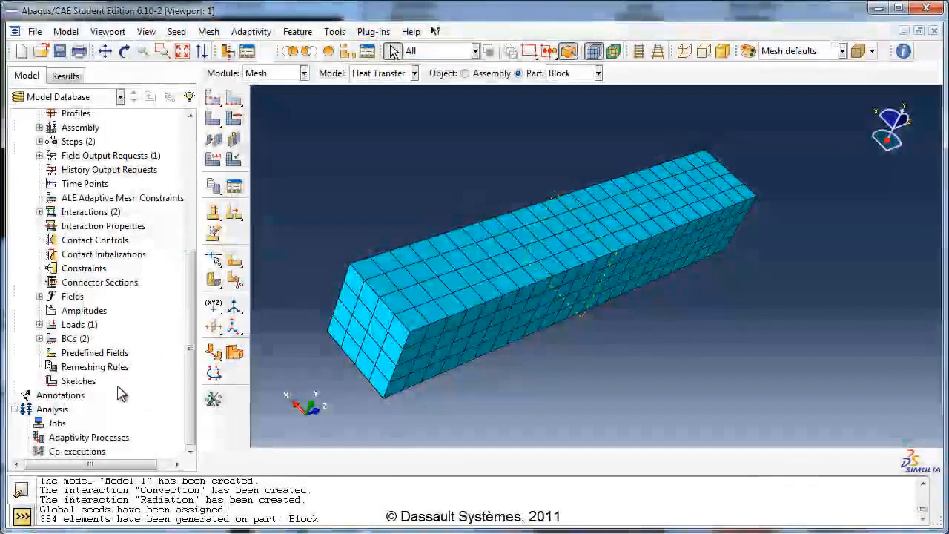
{"action": "double_click", "coordinate": [57, 422]}
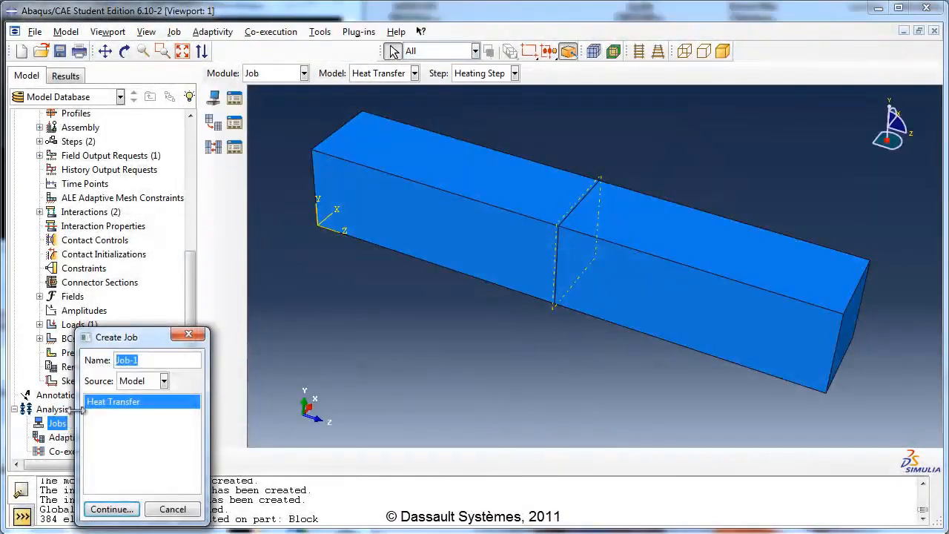
{"action": "type", "text": "HeatTra"}
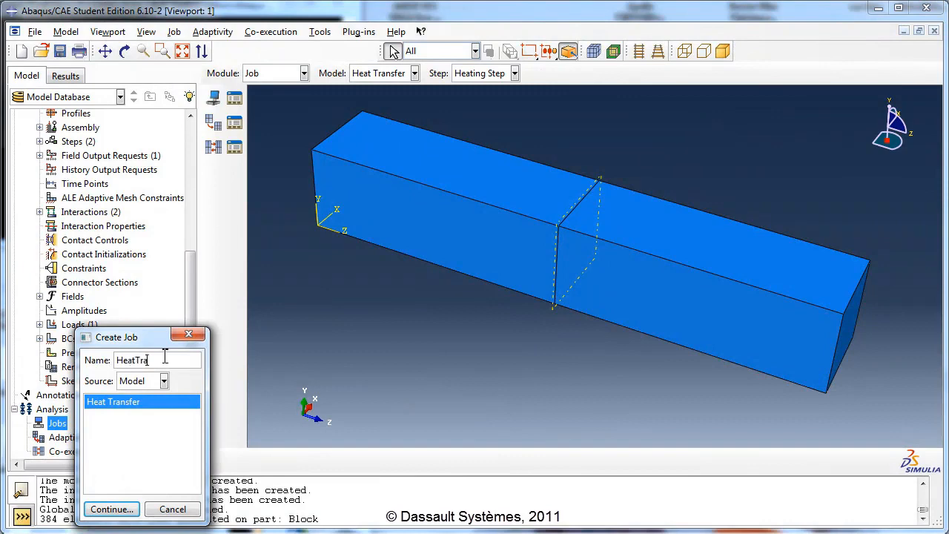
{"action": "type", "text": "nsfer-Job"}
{"action": "left_click", "coordinate": [113, 509]}
- Give the job the description "Job simulates heat conduction through block" and keep the default full-analysis submission settings
{"action": "left_click", "coordinate": [241, 255]}
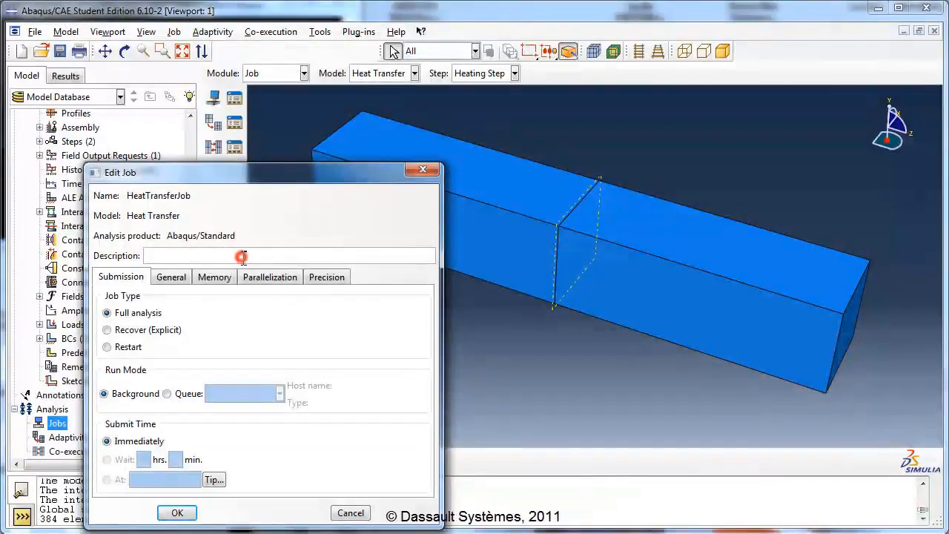
{"action": "type", "text": "Job simulates heat"}
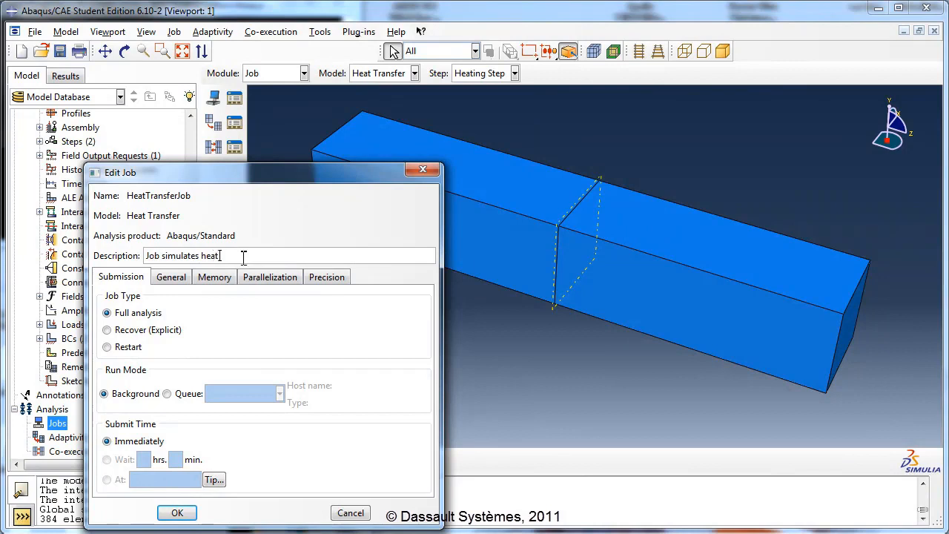
{"action": "type", "text": " conduction through block"}
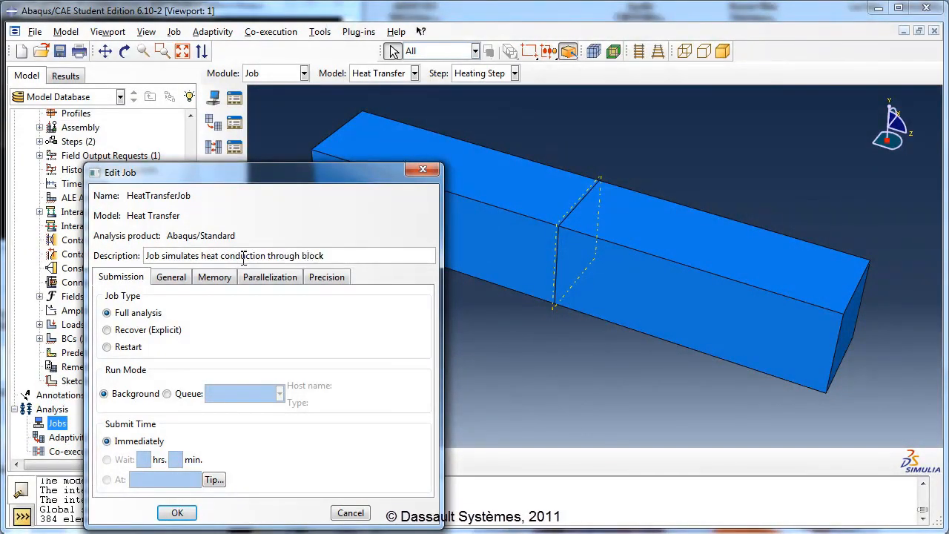
{"action": "left_click", "coordinate": [177, 513]}
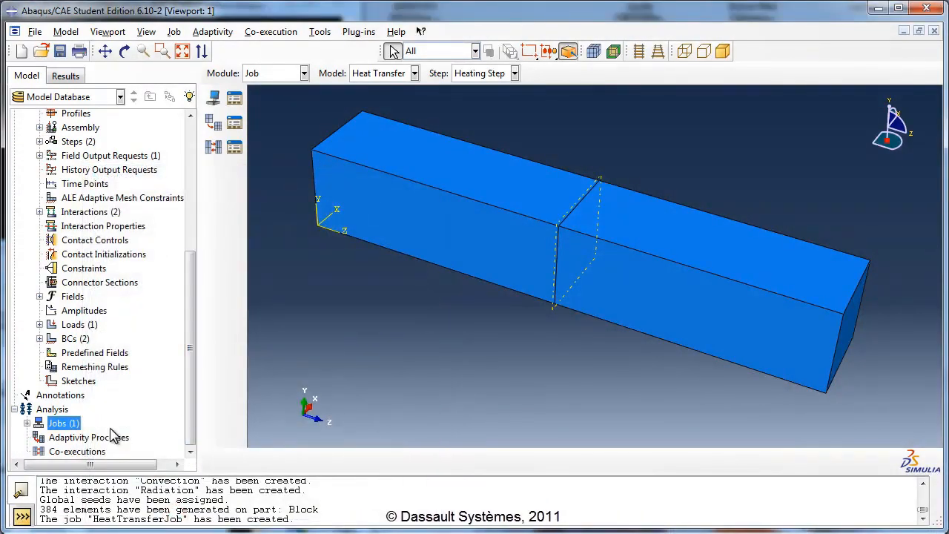
- Submit HeatTransferJob for analysis, continuing without history output for the Heating Step
{"action": "left_click", "coordinate": [27, 423]}
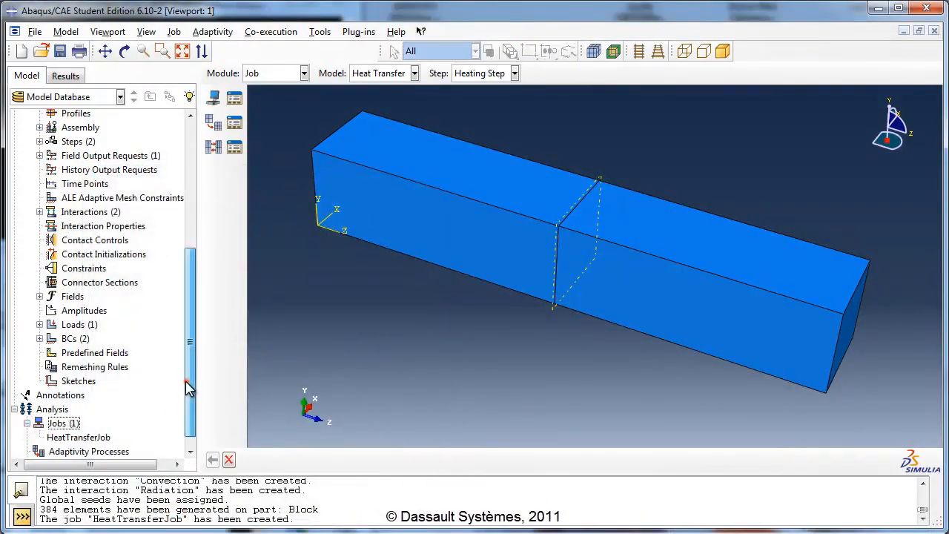
{"action": "left_click_drag", "start_coordinate": [187, 386], "coordinate": [187, 393]}
{"action": "left_click", "coordinate": [96, 423]}
{"action": "right_click", "coordinate": [95, 422]}
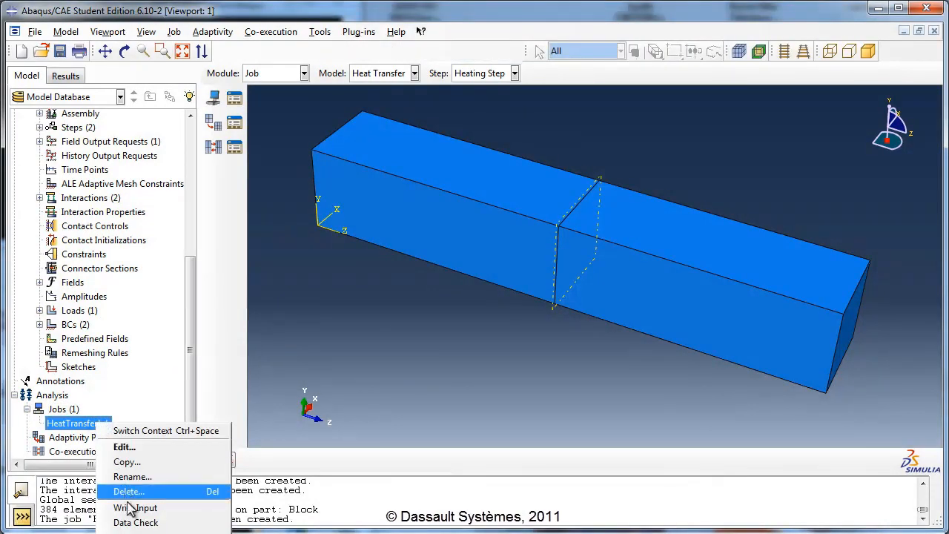
{"action": "left_click", "coordinate": [130, 531]}
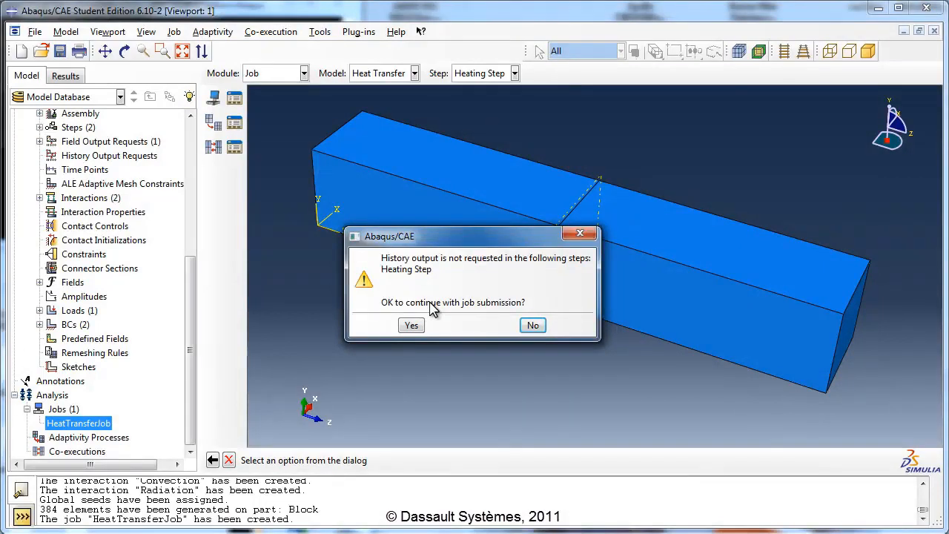
{"action": "left_click", "coordinate": [412, 326]}
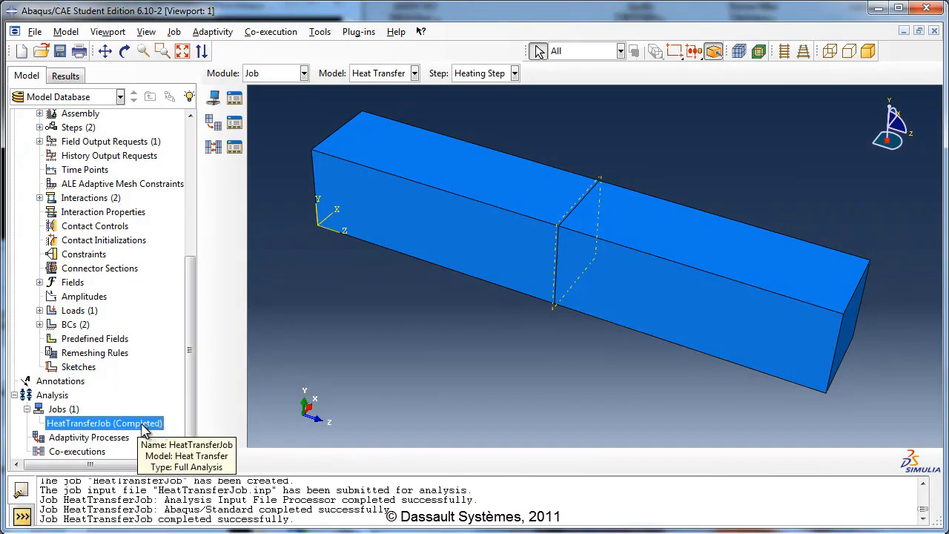
- Open the results of the completed HeatTransferJob for visualization
{"action": "right_click", "coordinate": [118, 425]}
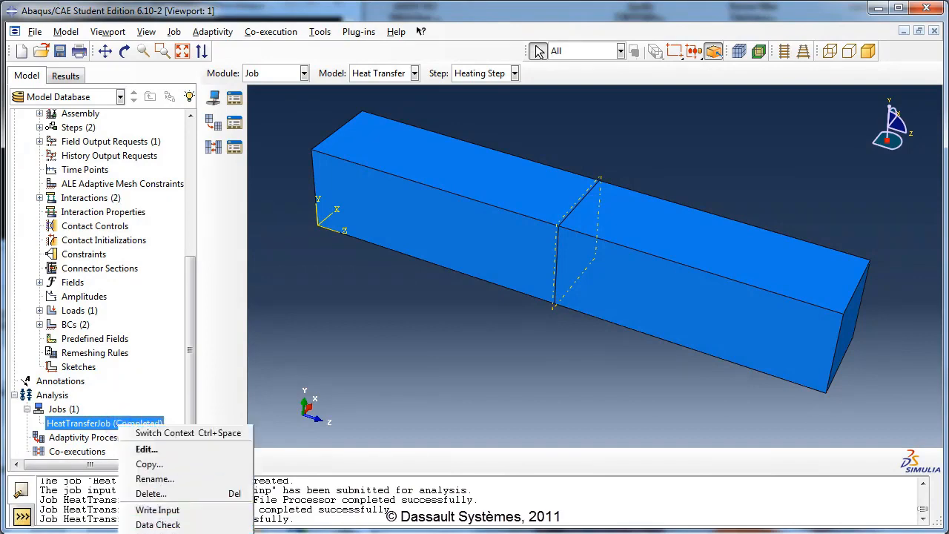
{"action": "left_click", "coordinate": [169, 533]}
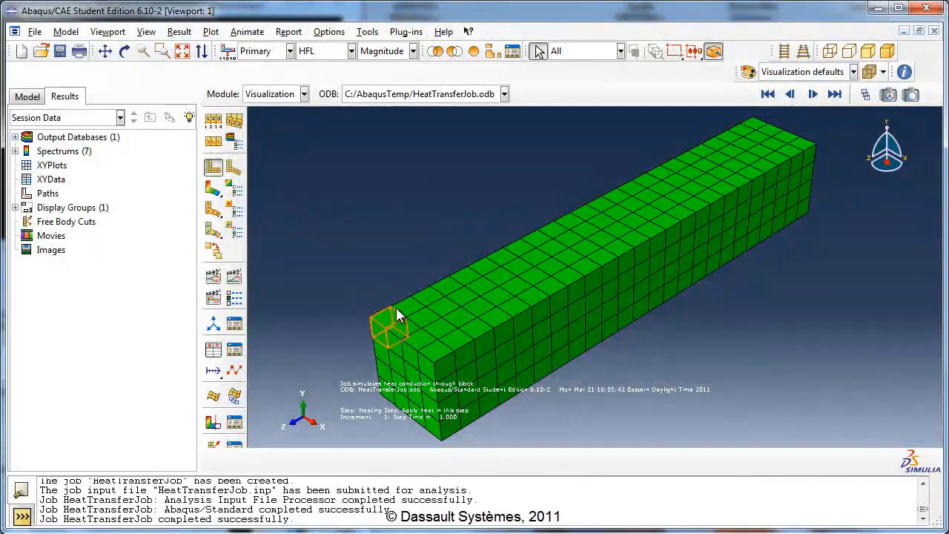
{"action": "scroll", "coordinate": [449, 199], "scroll_direction": "down", "scroll_amount": 2}
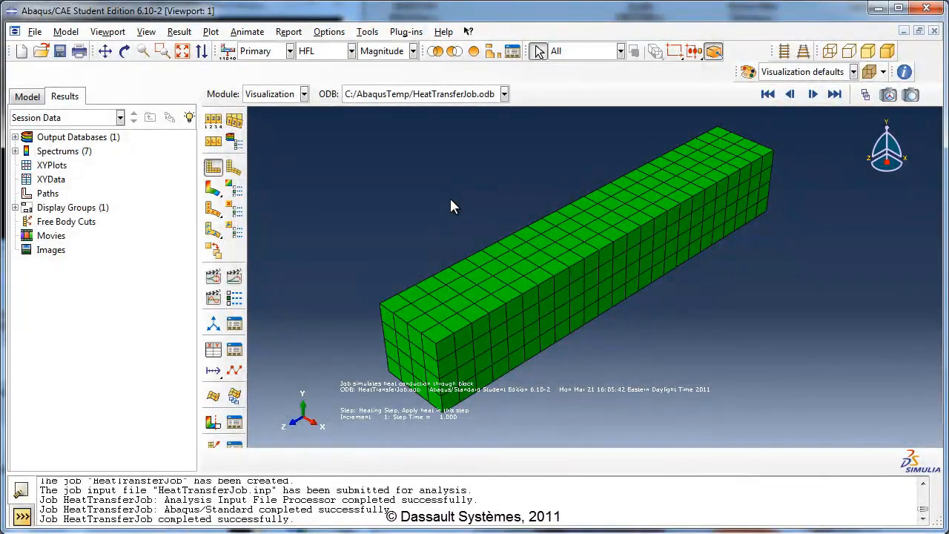
- Set the primary field output variable to NT11, nodal temperature at nodes, and display it as a contour plot
{"action": "left_click", "coordinate": [179, 32]}
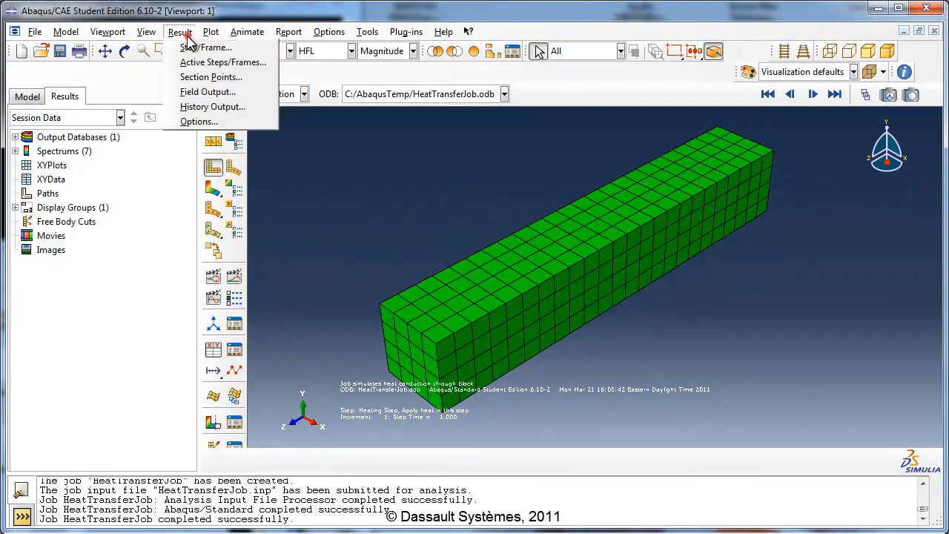
{"action": "left_click", "coordinate": [207, 92]}
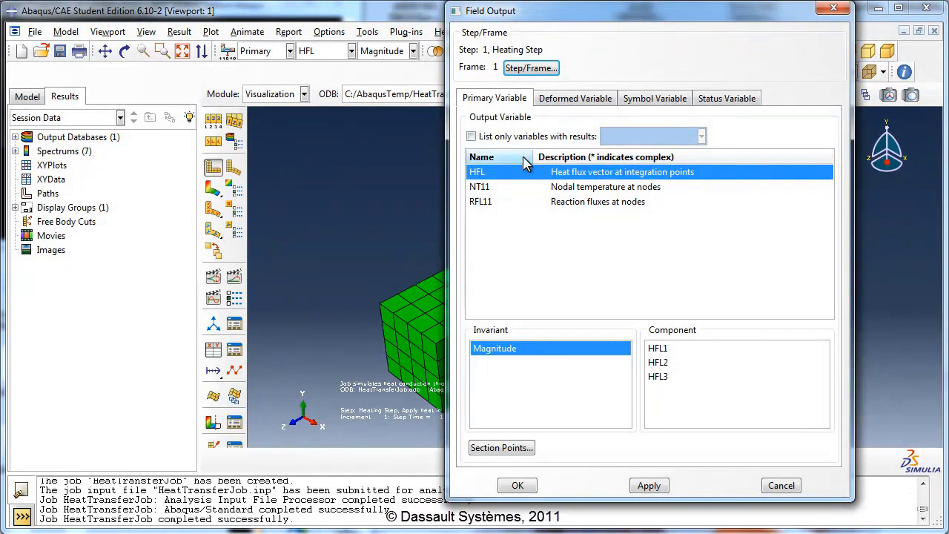
{"action": "left_click", "coordinate": [550, 190]}
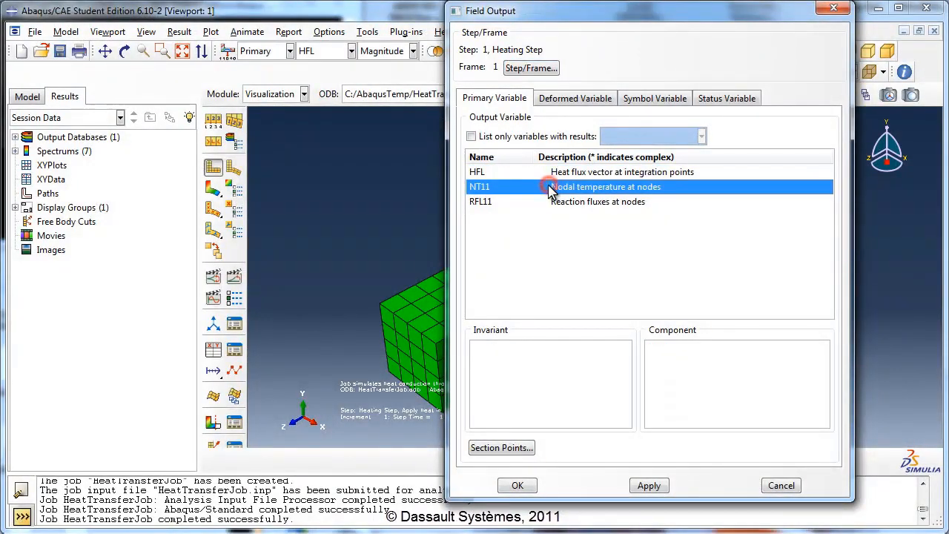
{"action": "left_click", "coordinate": [515, 486]}
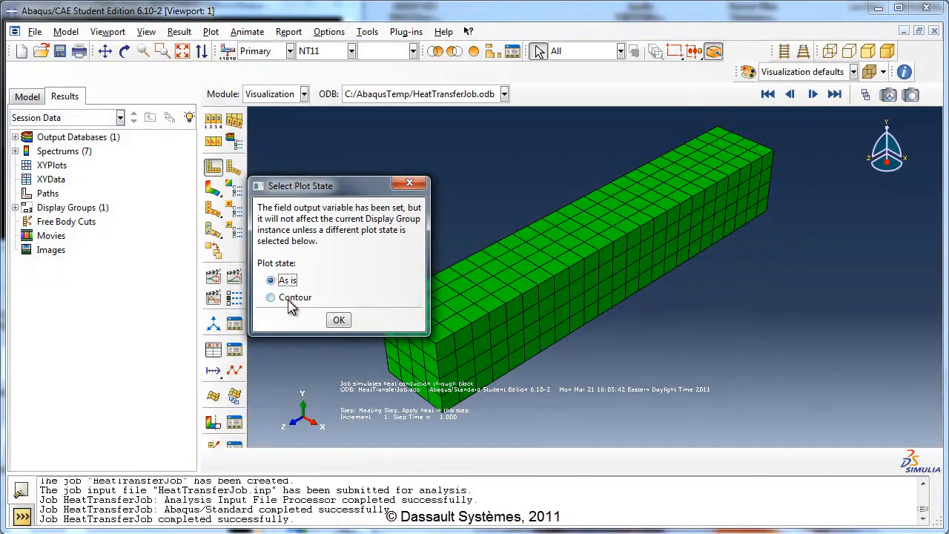
{"action": "left_click", "coordinate": [288, 299]}
{"action": "left_click", "coordinate": [339, 320]}
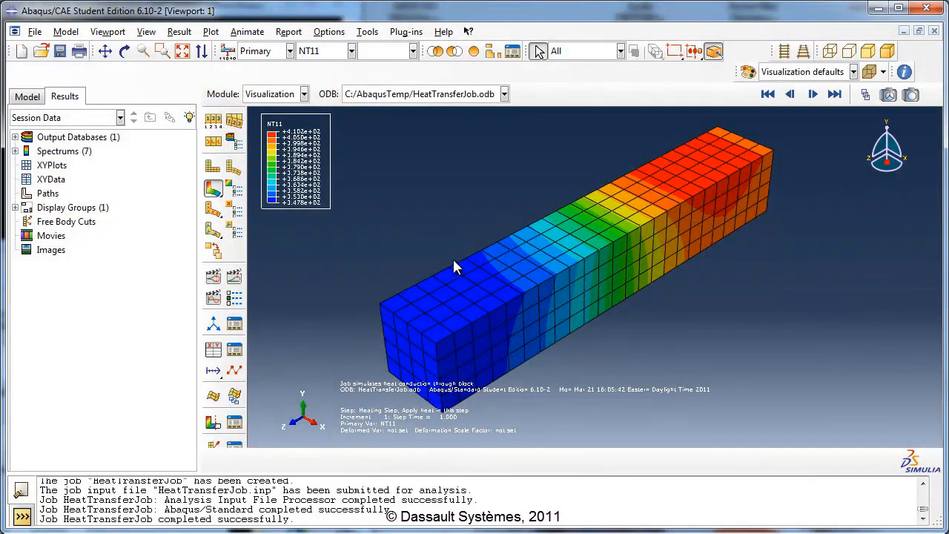
{"action": "left_click", "coordinate": [350, 54]}
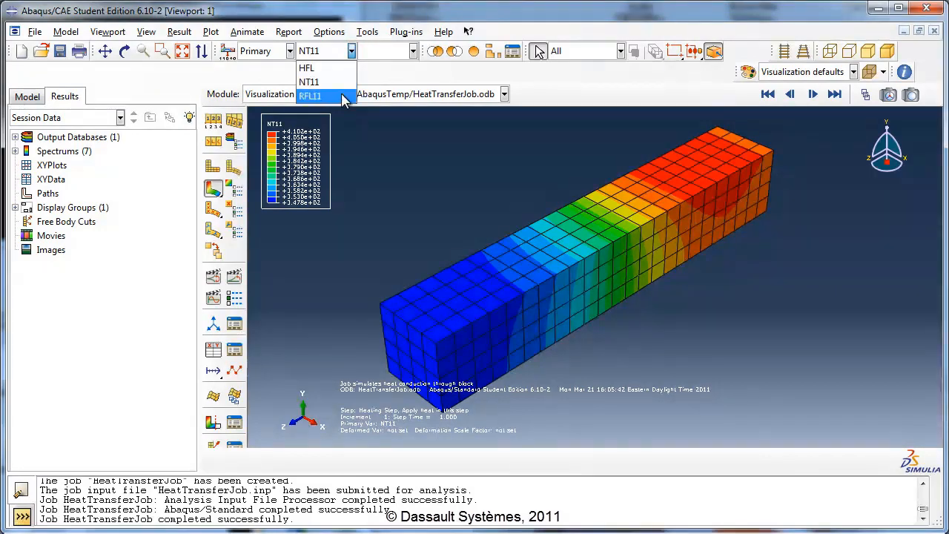
{"action": "left_click", "coordinate": [339, 81]}
{"action": "left_click", "coordinate": [469, 205]}
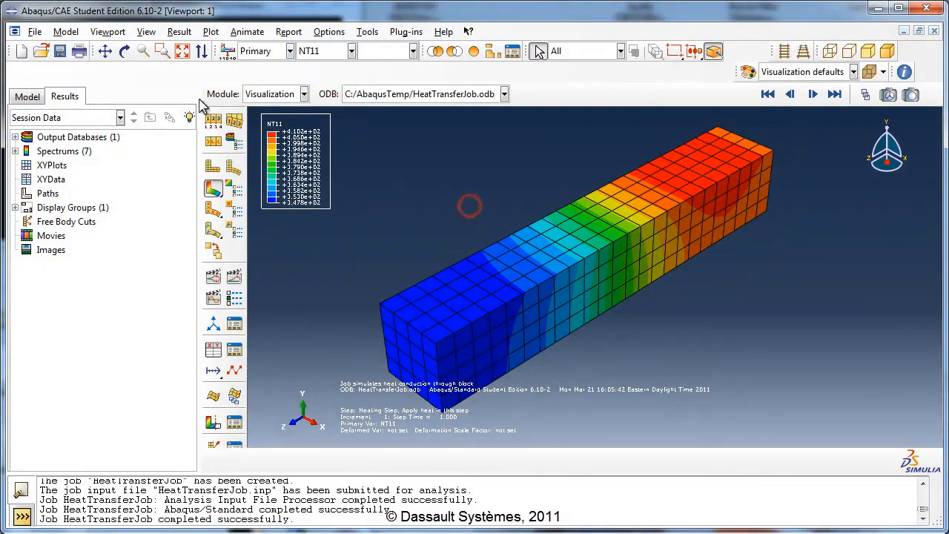
- Show the Views toolbar over the viewport and view the temperature contour with the Top and Right views
{"action": "left_click", "coordinate": [124, 50]}
{"action": "left_click_drag", "start_coordinate": [602, 296], "coordinate": [631, 282]}
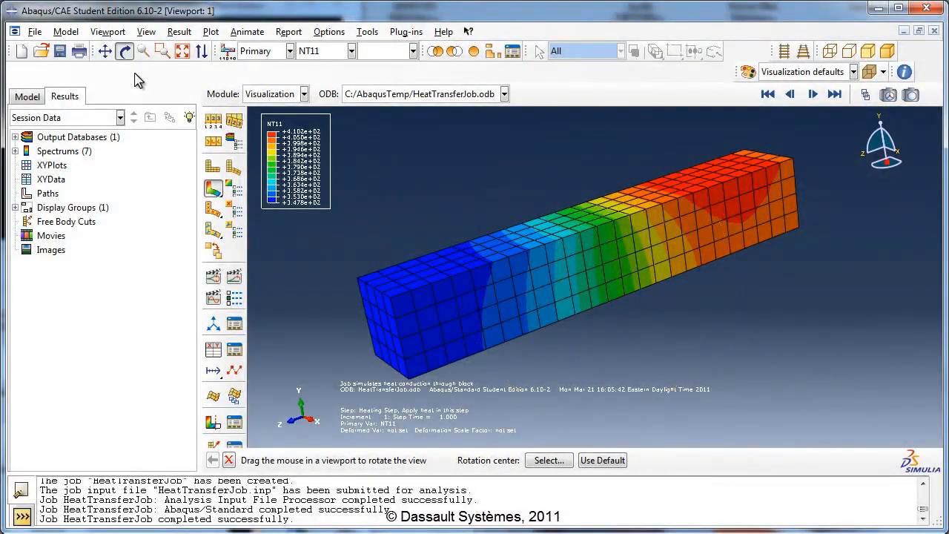
{"action": "left_click", "coordinate": [124, 51]}
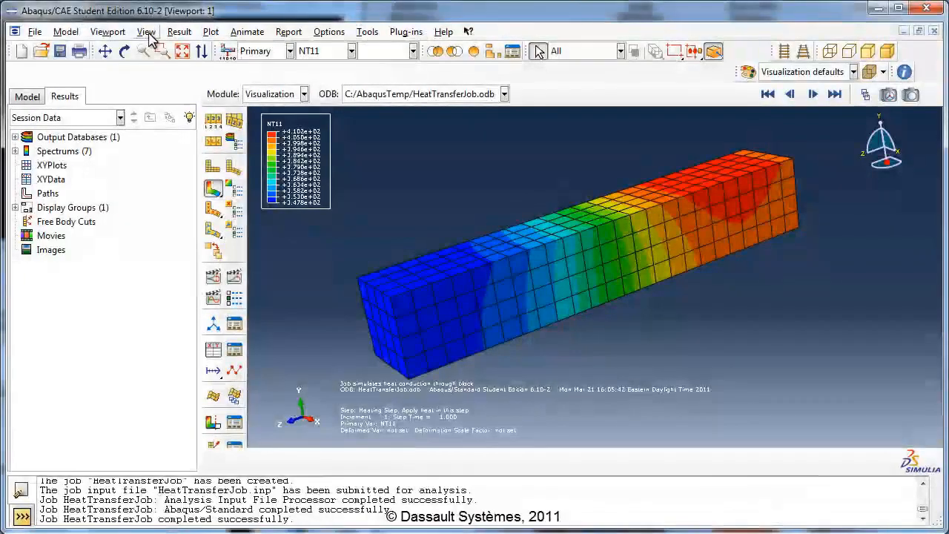
{"action": "left_click", "coordinate": [146, 31]}
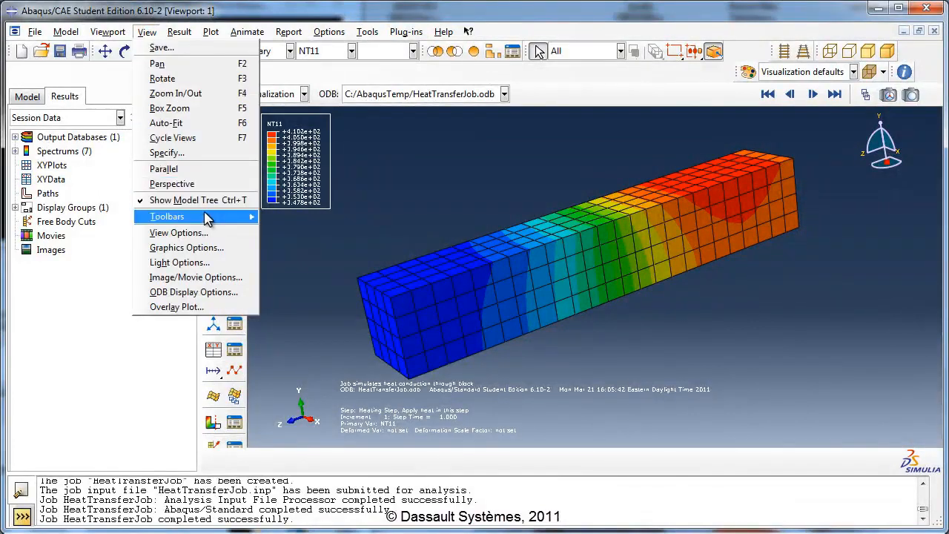
{"action": "mouse_move", "coordinate": [207, 219]}
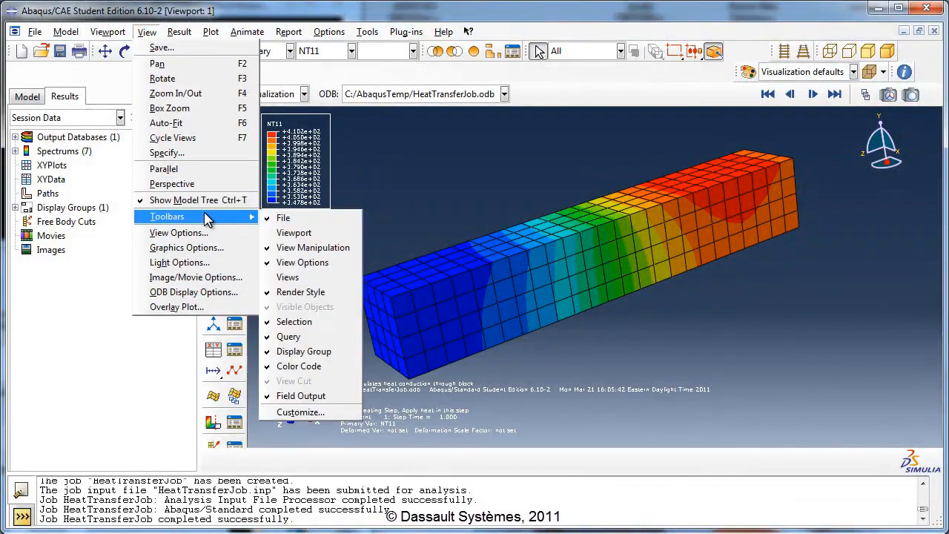
{"action": "left_click", "coordinate": [308, 278]}
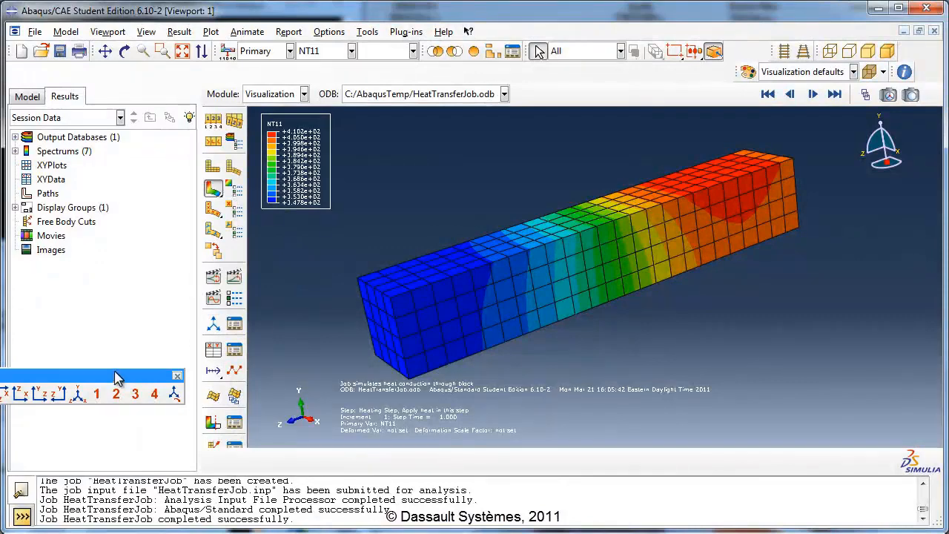
{"action": "left_click_drag", "start_coordinate": [113, 374], "coordinate": [430, 132]}
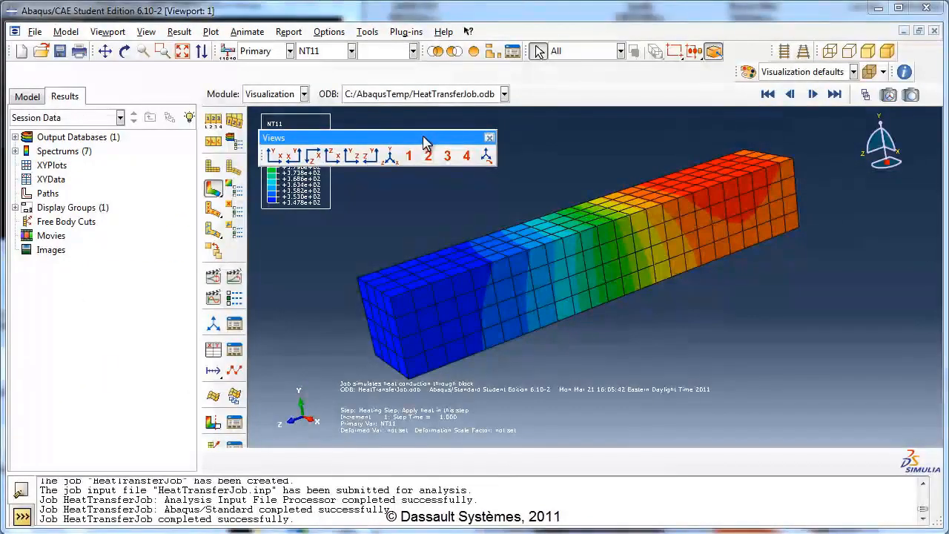
{"action": "left_click", "coordinate": [313, 155]}
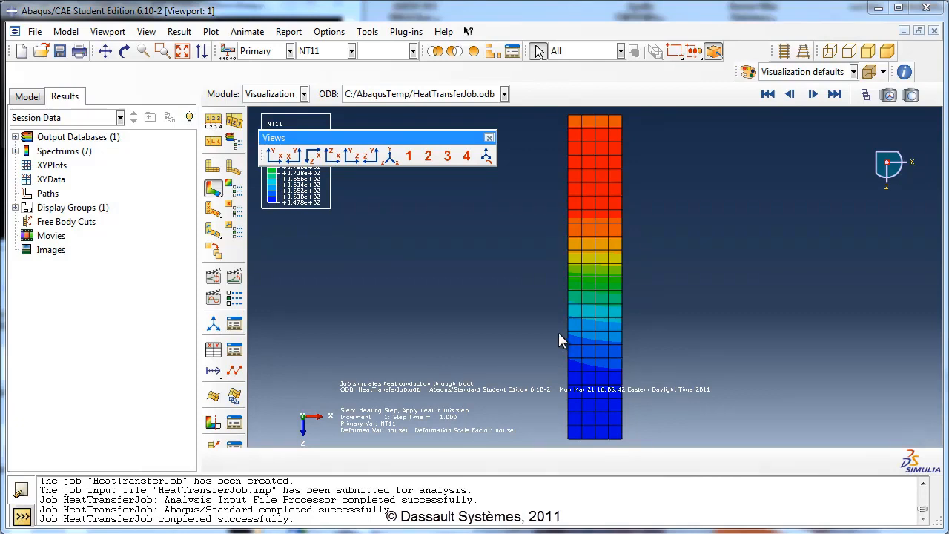
{"action": "left_click", "coordinate": [370, 158]}
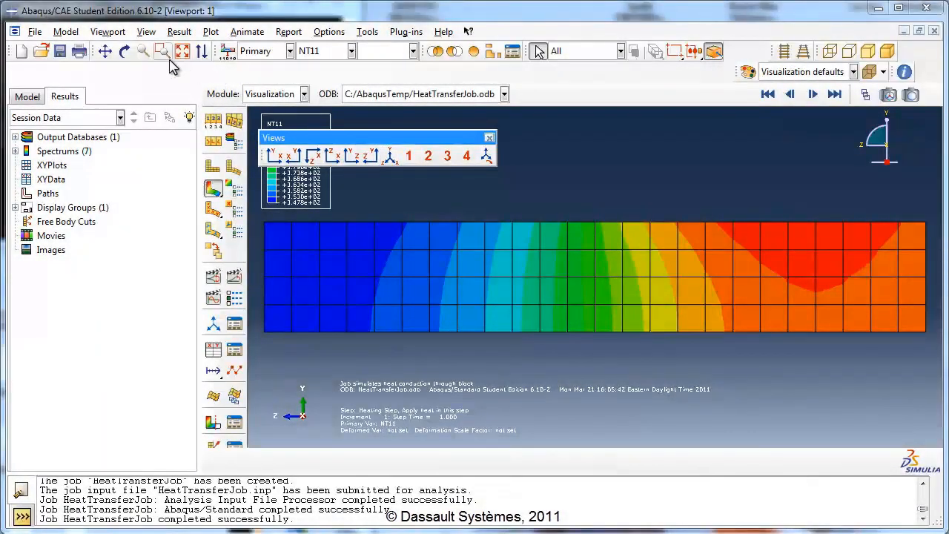
- Rotate the block to an oblique orientation and save it as view User 1 with the current scale and position
{"action": "left_click", "coordinate": [125, 51]}
{"action": "left_click_drag", "start_coordinate": [485, 301], "coordinate": [666, 272]}
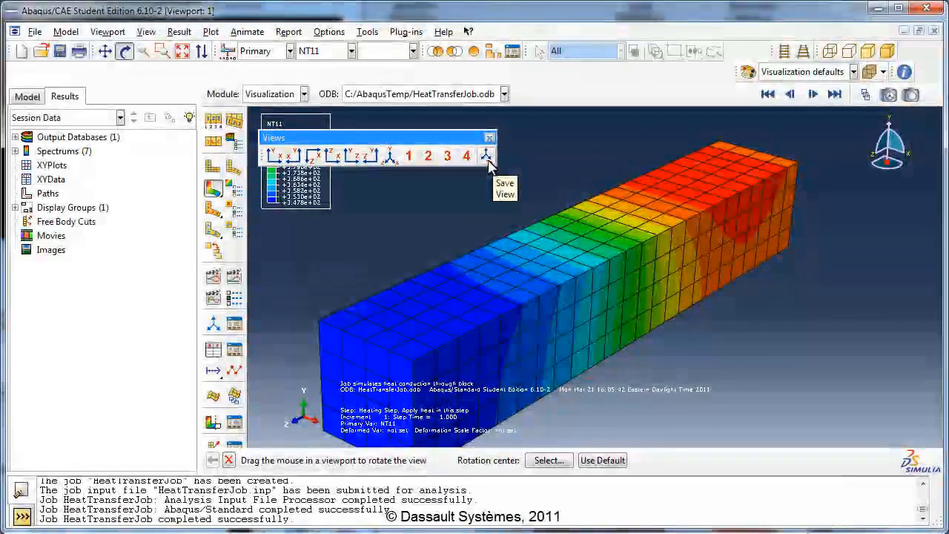
{"action": "left_click", "coordinate": [486, 156]}
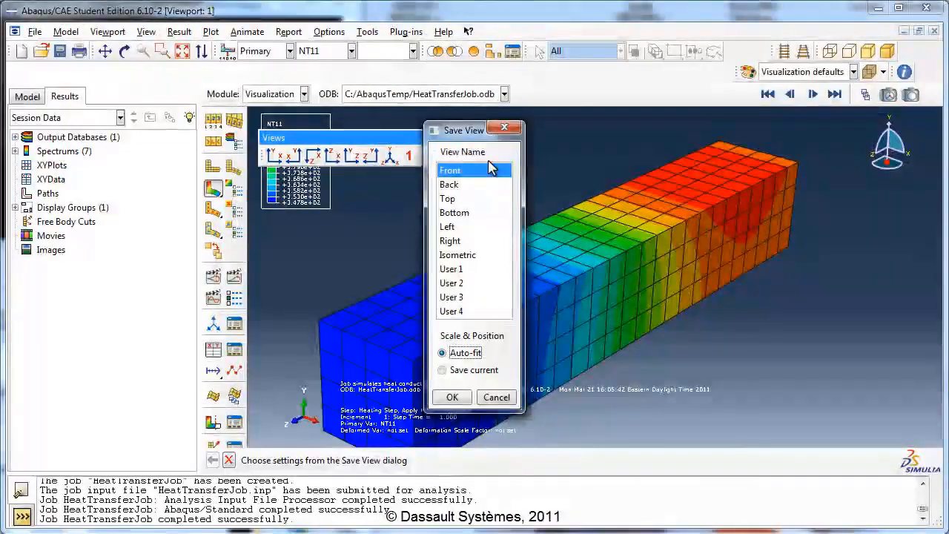
{"action": "left_click", "coordinate": [460, 270]}
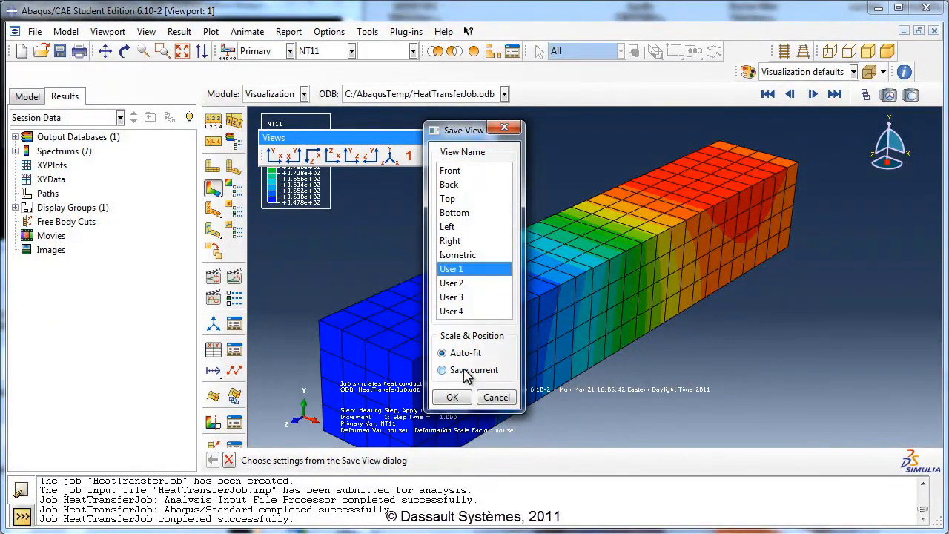
{"action": "left_click", "coordinate": [443, 370]}
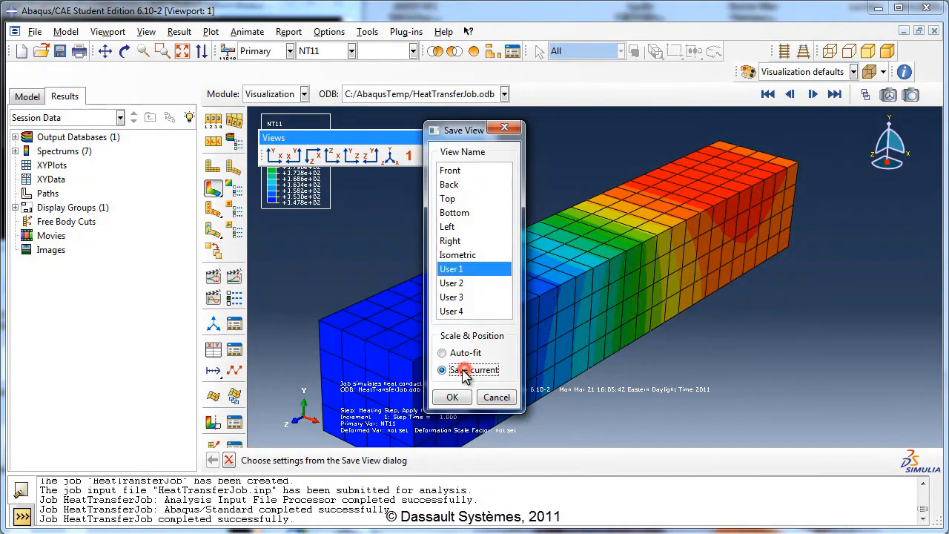
{"action": "left_click", "coordinate": [452, 398]}
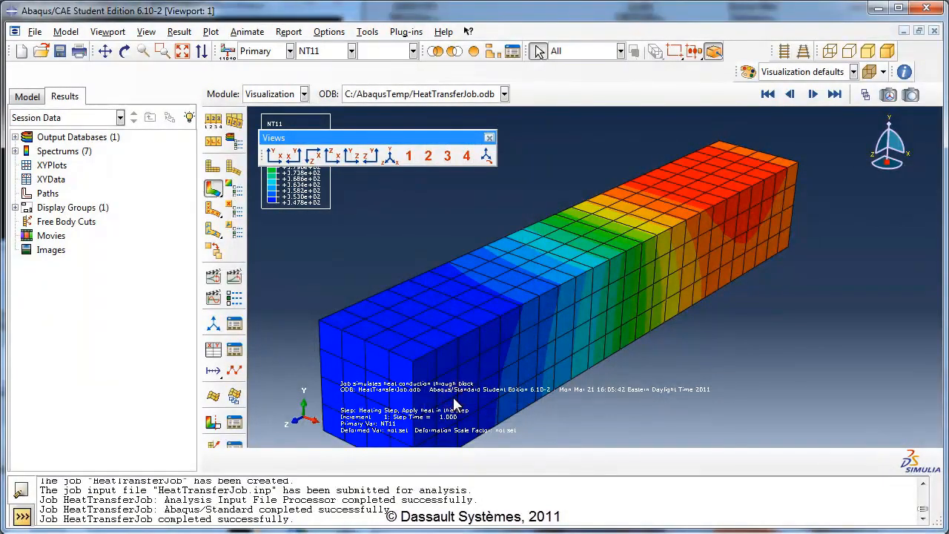
- Test the saved User 1 view by restoring it after zooming out and after applying the Bottom and Top views
{"action": "scroll", "coordinate": [558, 223], "scroll_direction": "up", "scroll_amount": 3}
{"action": "scroll", "coordinate": [562, 226], "scroll_direction": "up", "scroll_amount": 3}
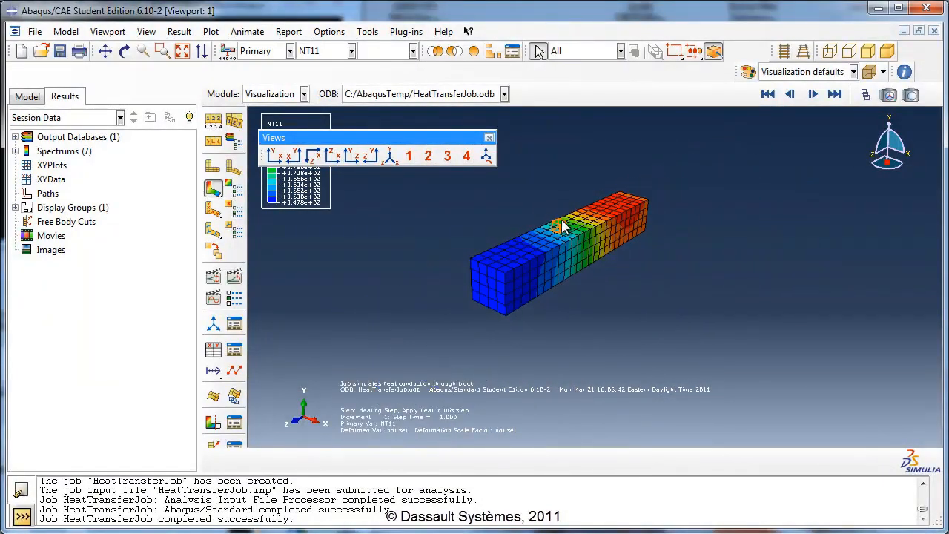
{"action": "left_click", "coordinate": [407, 156]}
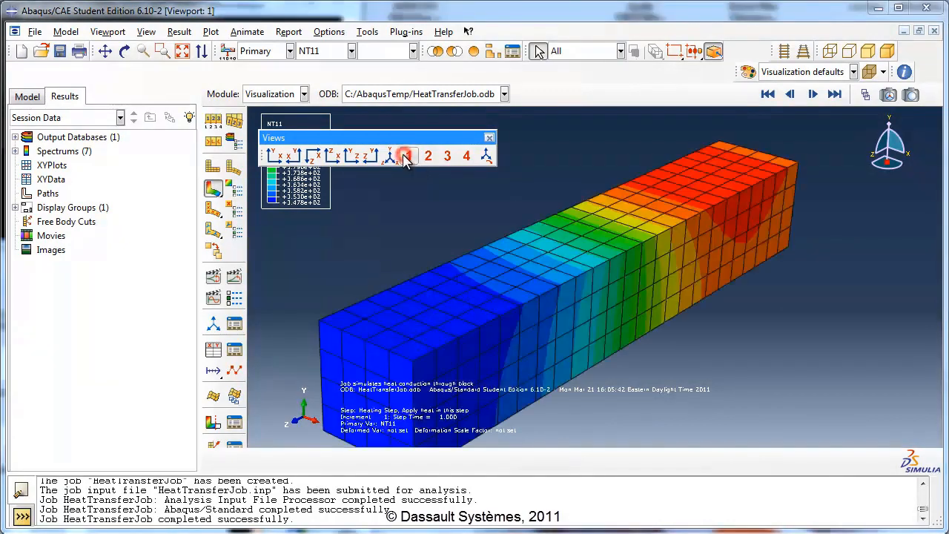
{"action": "left_click", "coordinate": [331, 156]}
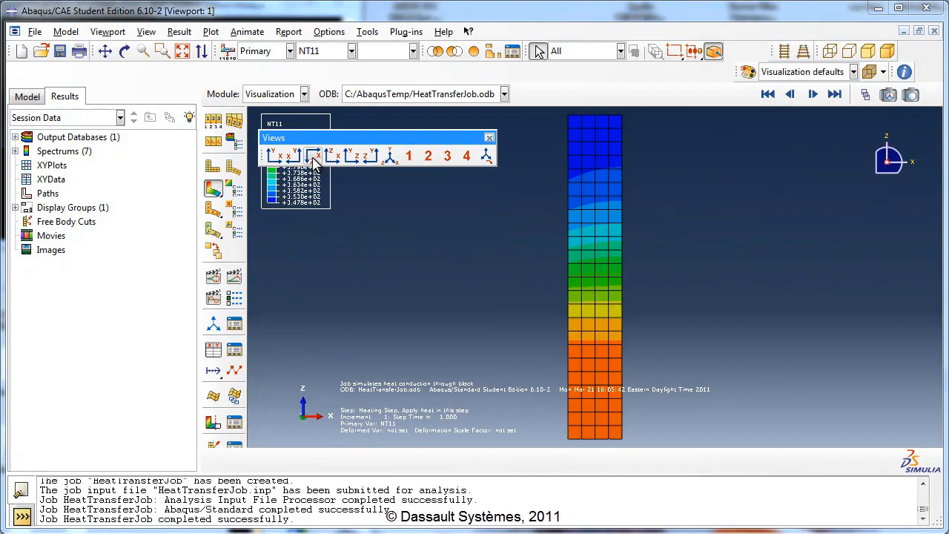
{"action": "left_click", "coordinate": [314, 159]}
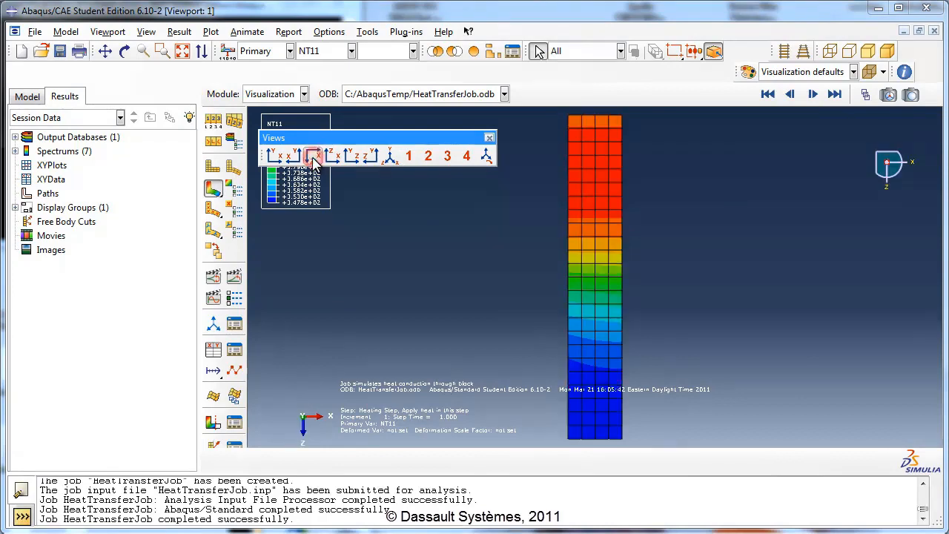
{"action": "left_click", "coordinate": [411, 163]}
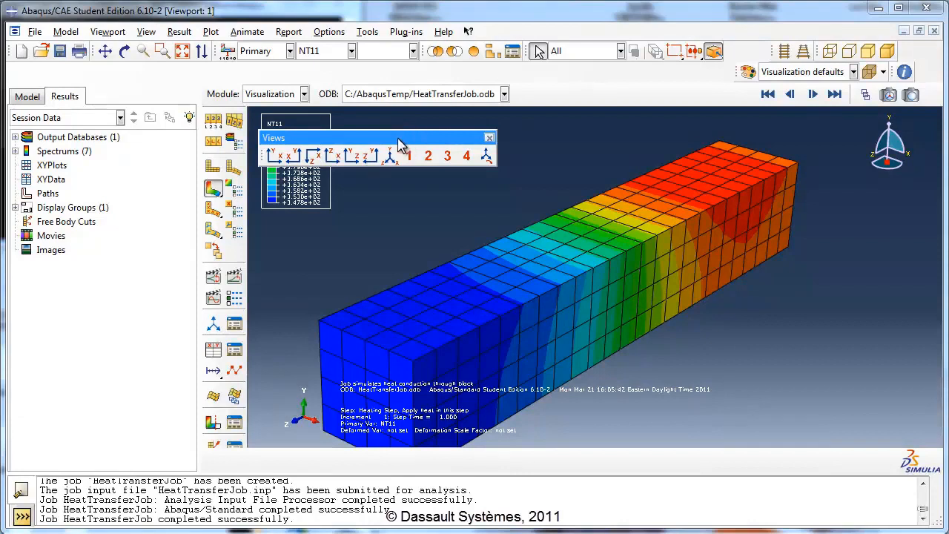
- Try docking the Views toolbar with the other top toolbars, float it again and close it
{"action": "left_click_drag", "start_coordinate": [372, 136], "coordinate": [428, 163]}
{"action": "right_click", "coordinate": [430, 169]}
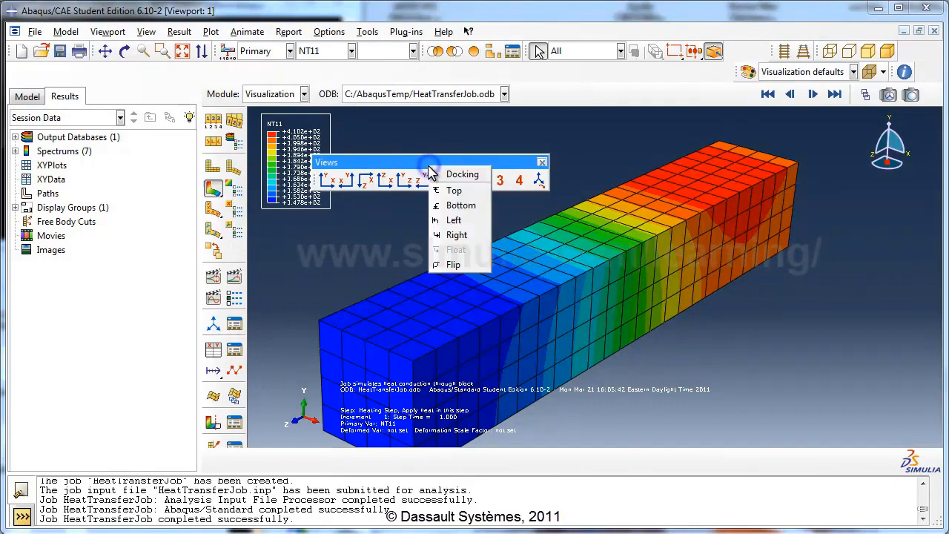
{"action": "left_click", "coordinate": [465, 192]}
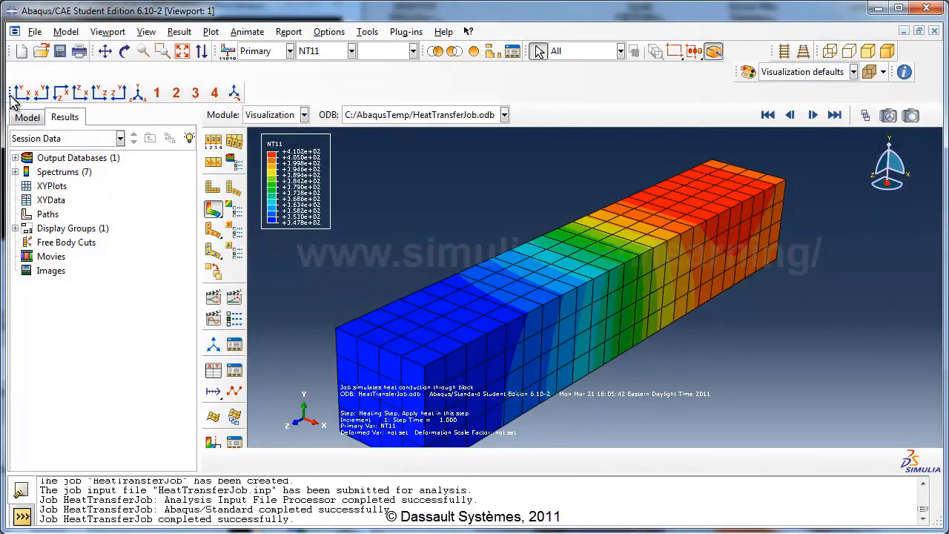
{"action": "left_click_drag", "start_coordinate": [11, 96], "coordinate": [338, 178]}
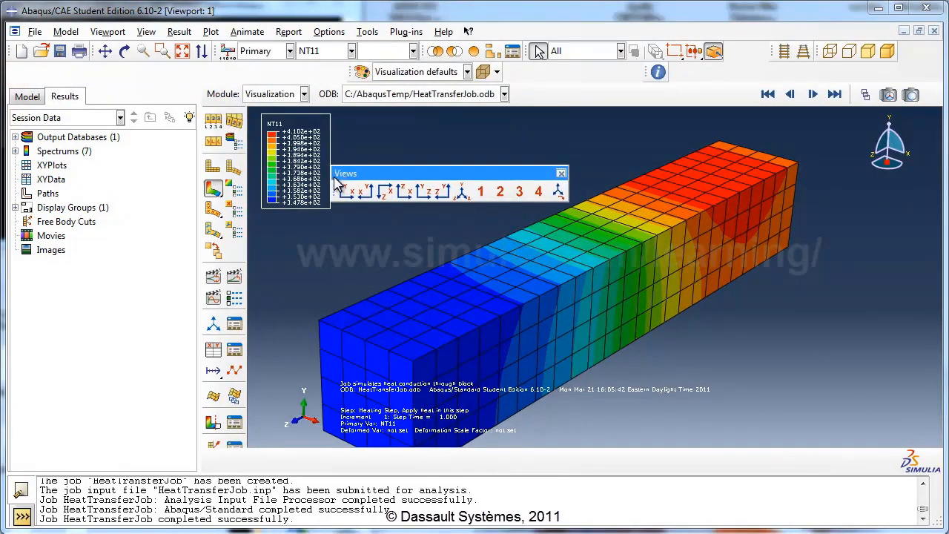
{"action": "left_click", "coordinate": [562, 173]}
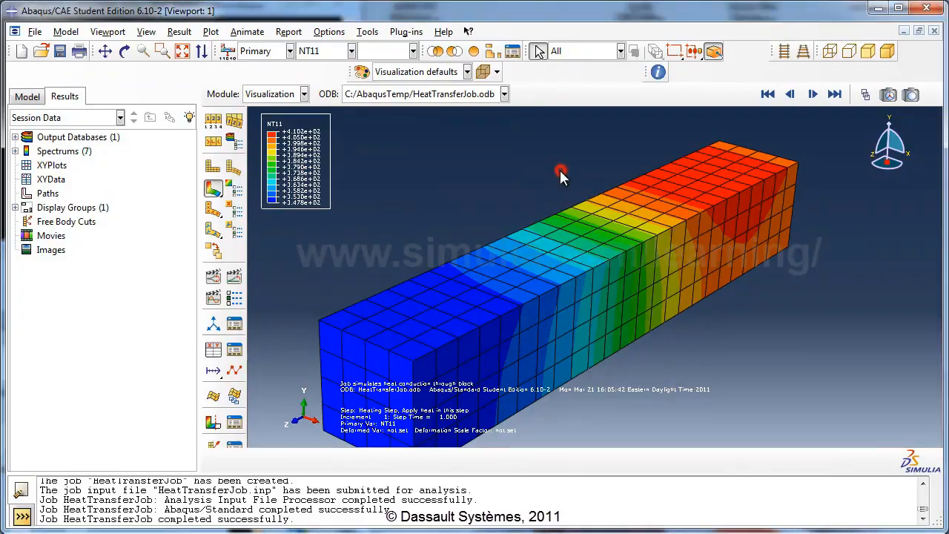